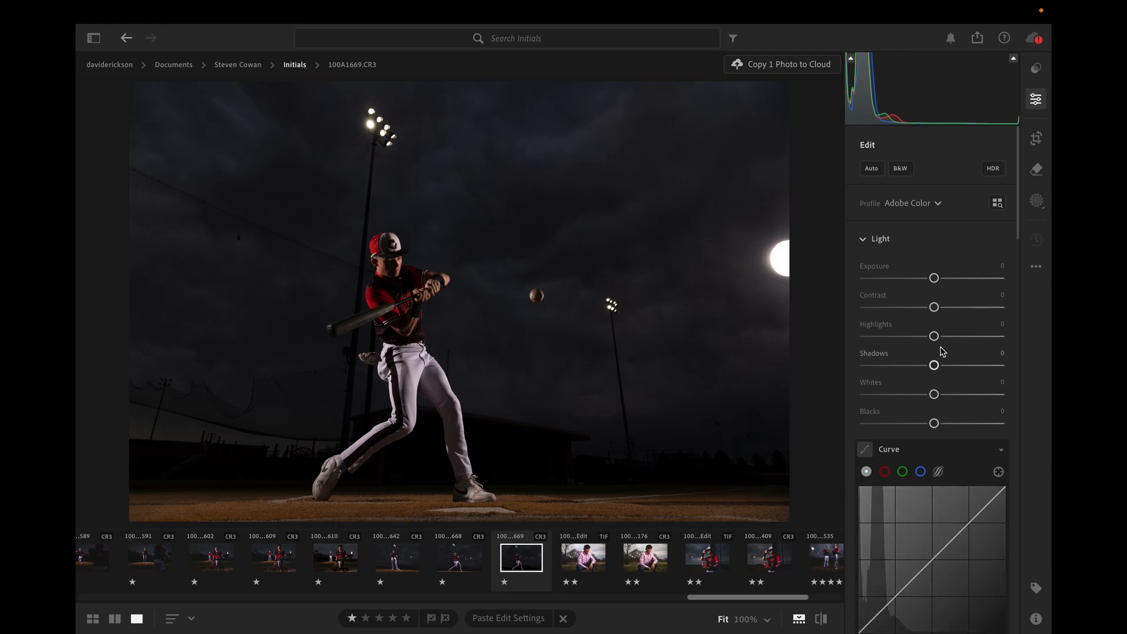
# Try a tight 3 x 2 crop of the photo around the batter, the ball and the distant light pole.
pyautogui.scroll(-5, 939, 347)
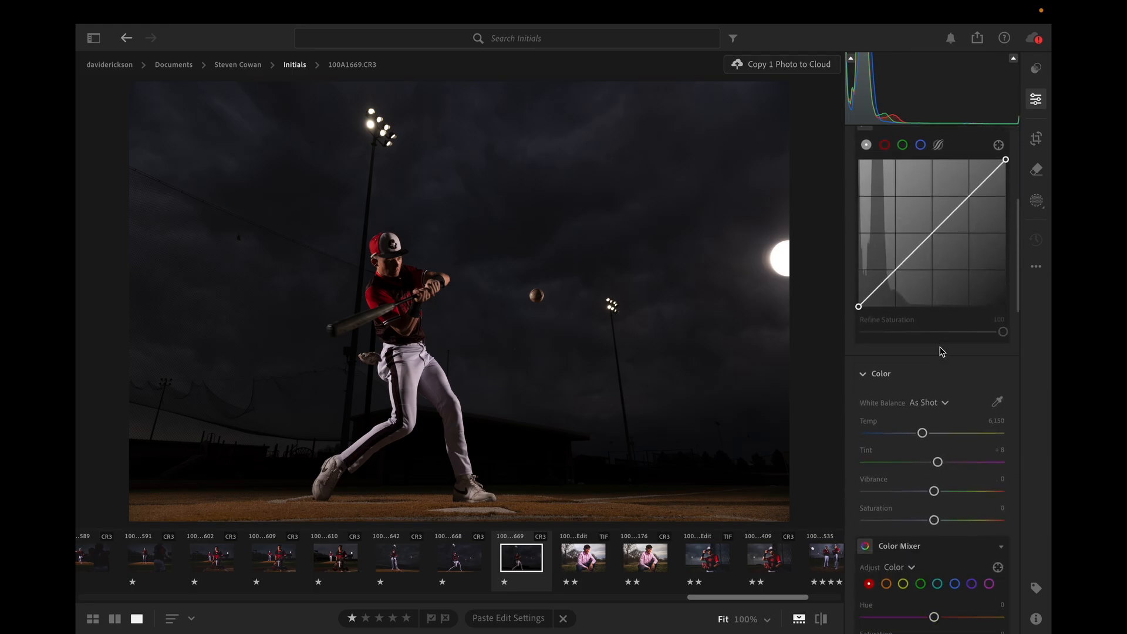
pyautogui.scroll(6, 940, 349)
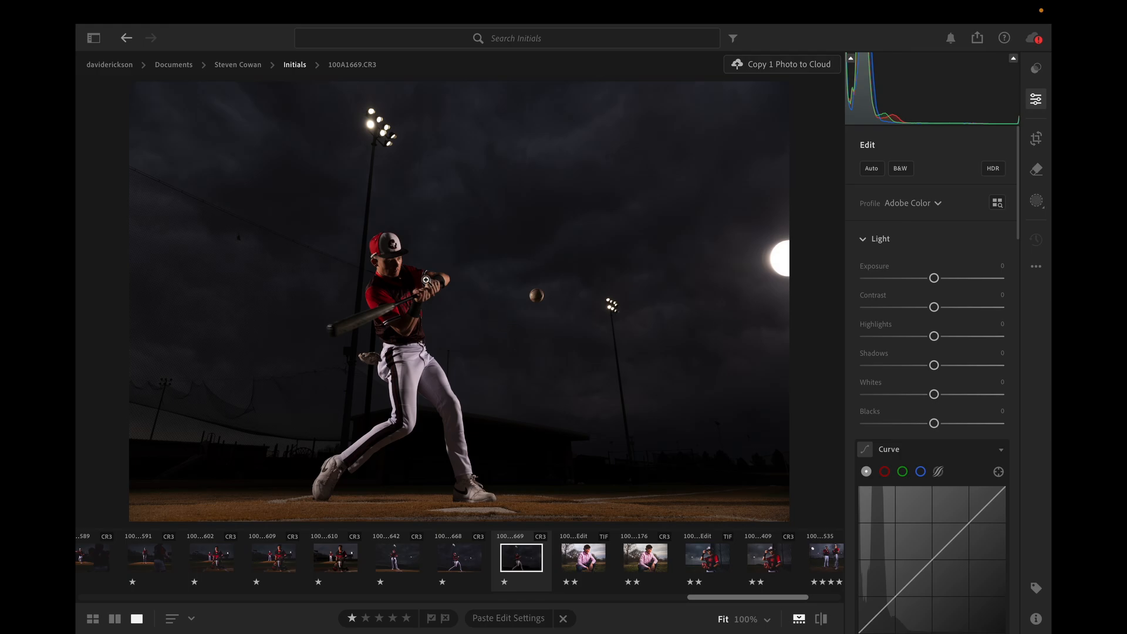
pyautogui.click(1036, 139)
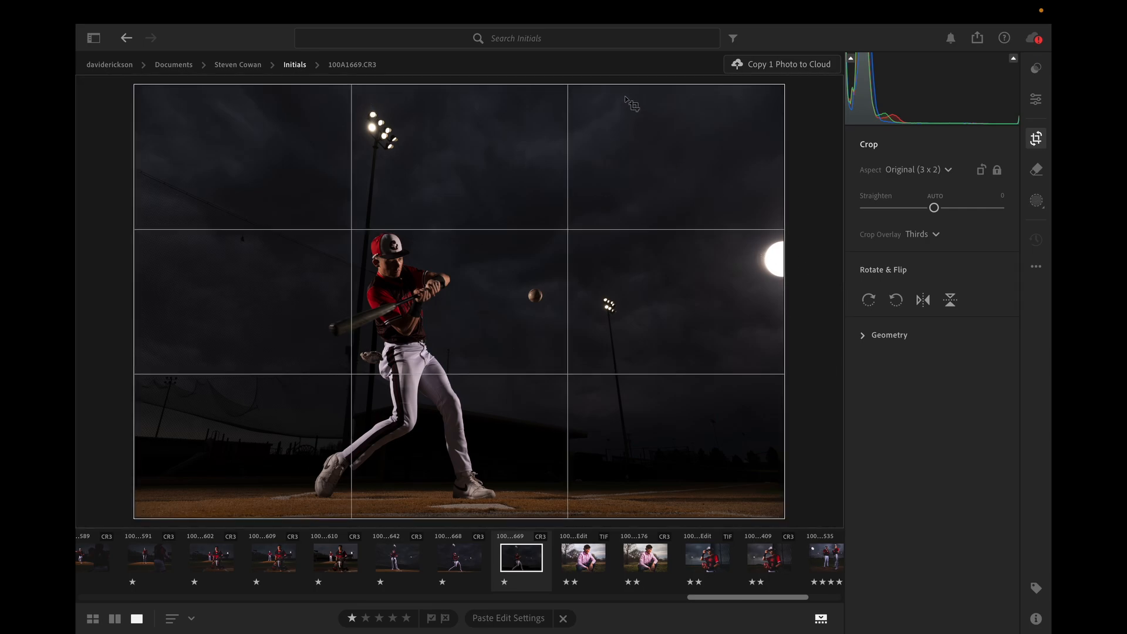
pyautogui.moveTo(631, 84); pyautogui.dragTo(559, 180)
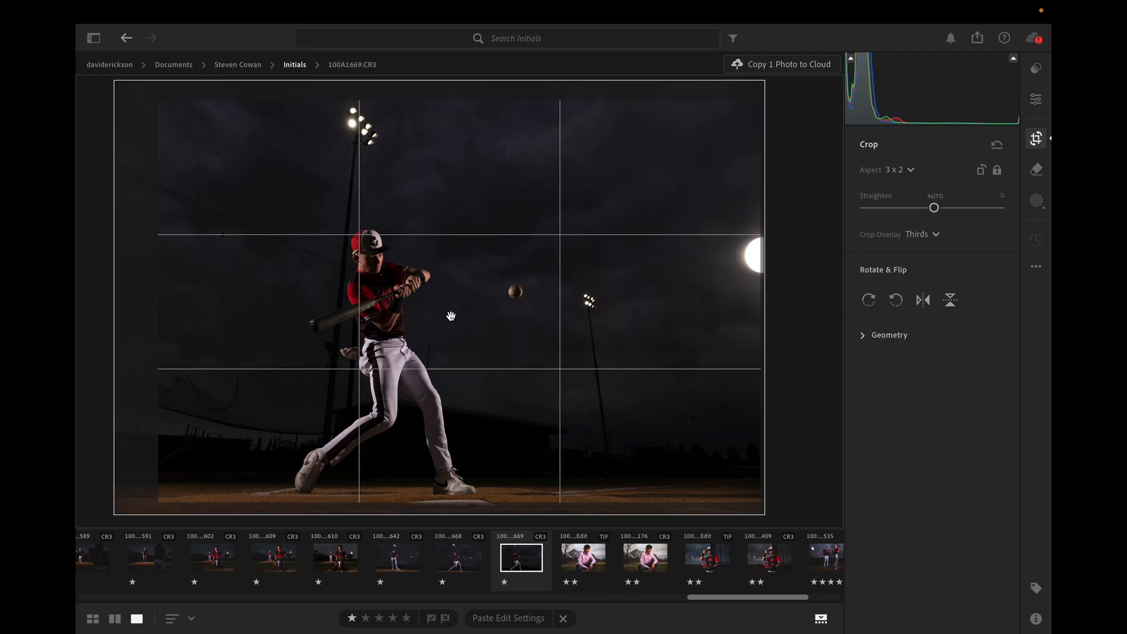
pyautogui.moveTo(465, 101); pyautogui.dragTo(470, 149)
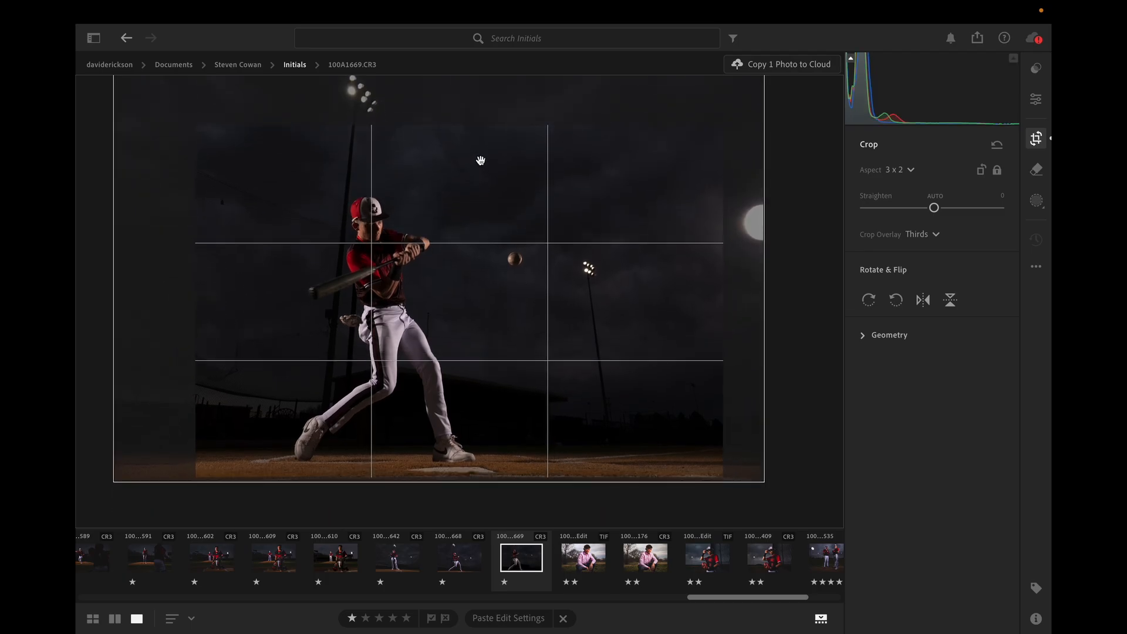
pyautogui.press('Return')
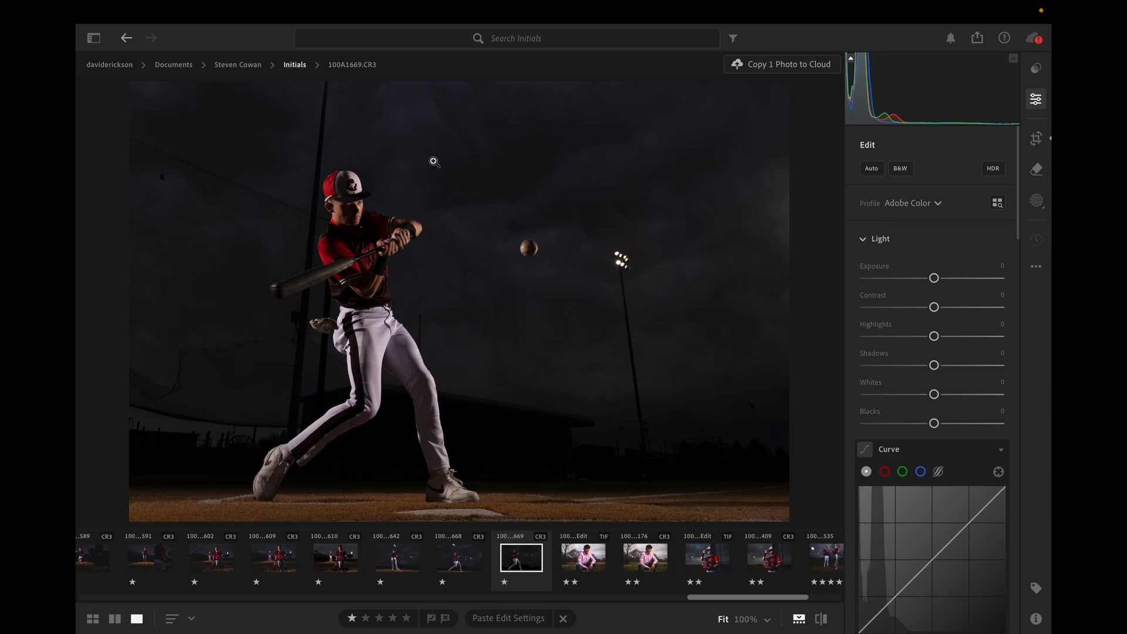
# Undo the crop adjustments to restore the full frame.
pyautogui.press('super+z')
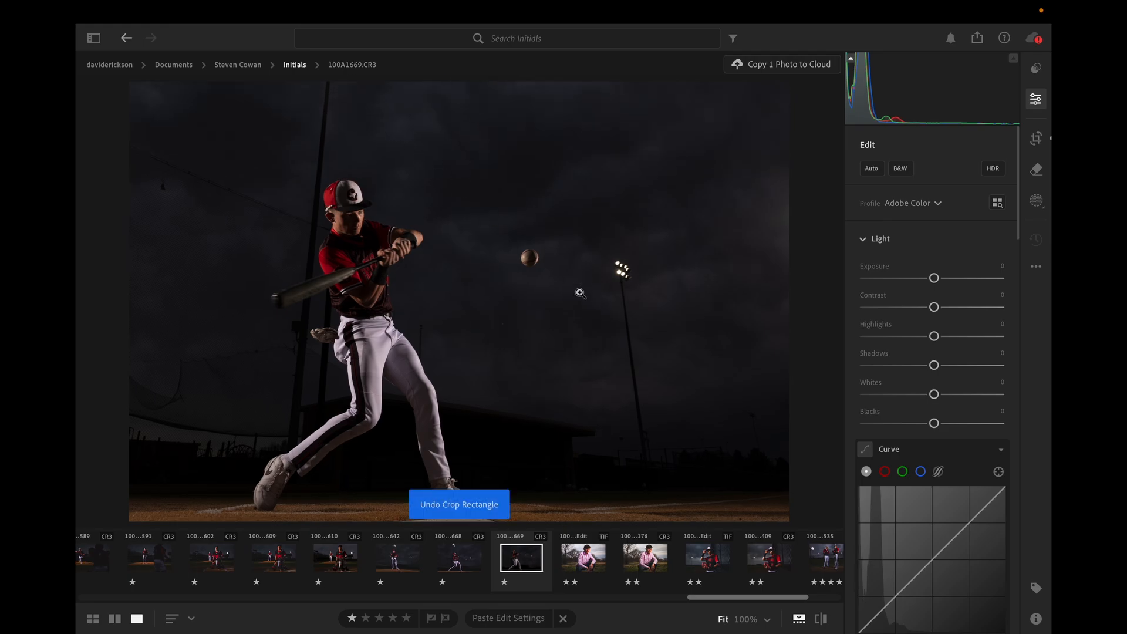
pyautogui.press('super+z')
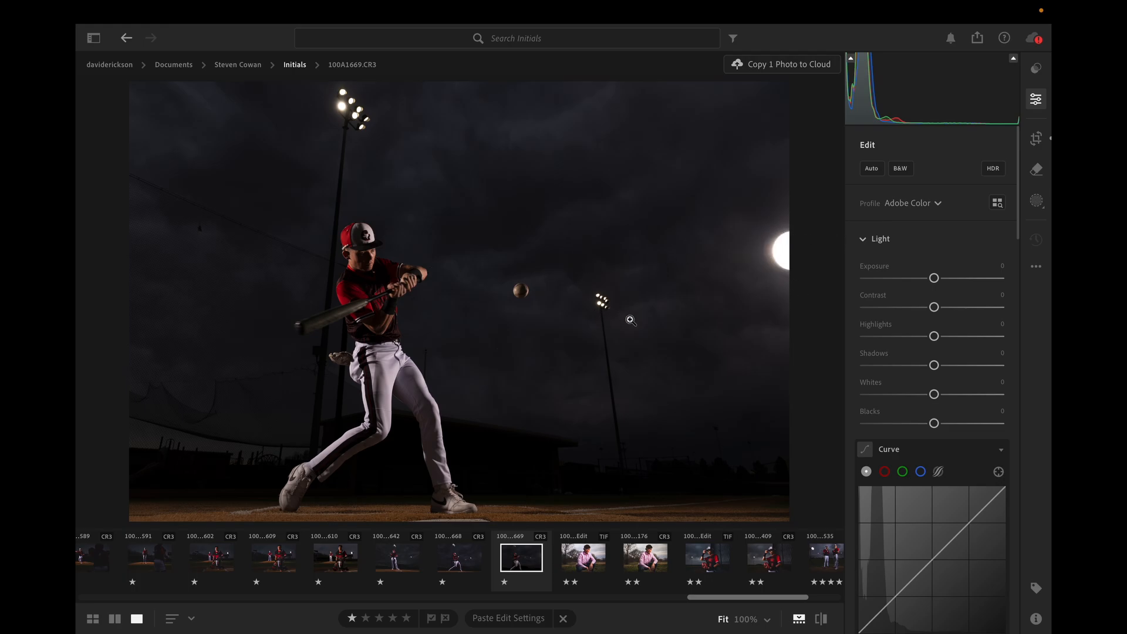
pyautogui.press('super+z')
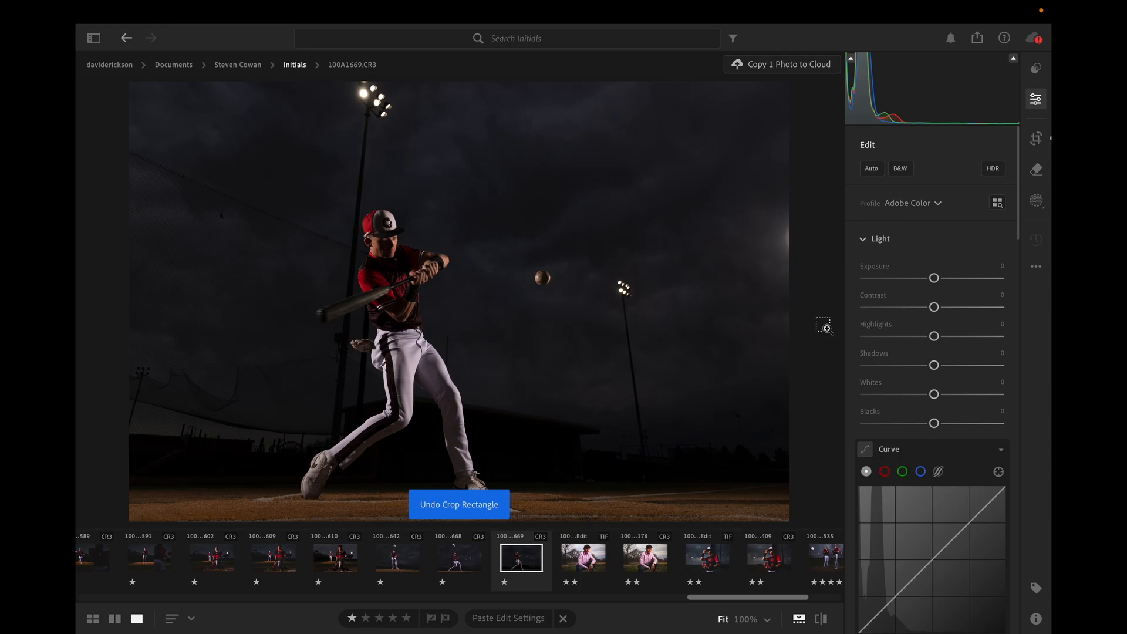
pyautogui.press('super+z')
pyautogui.click(1036, 266)
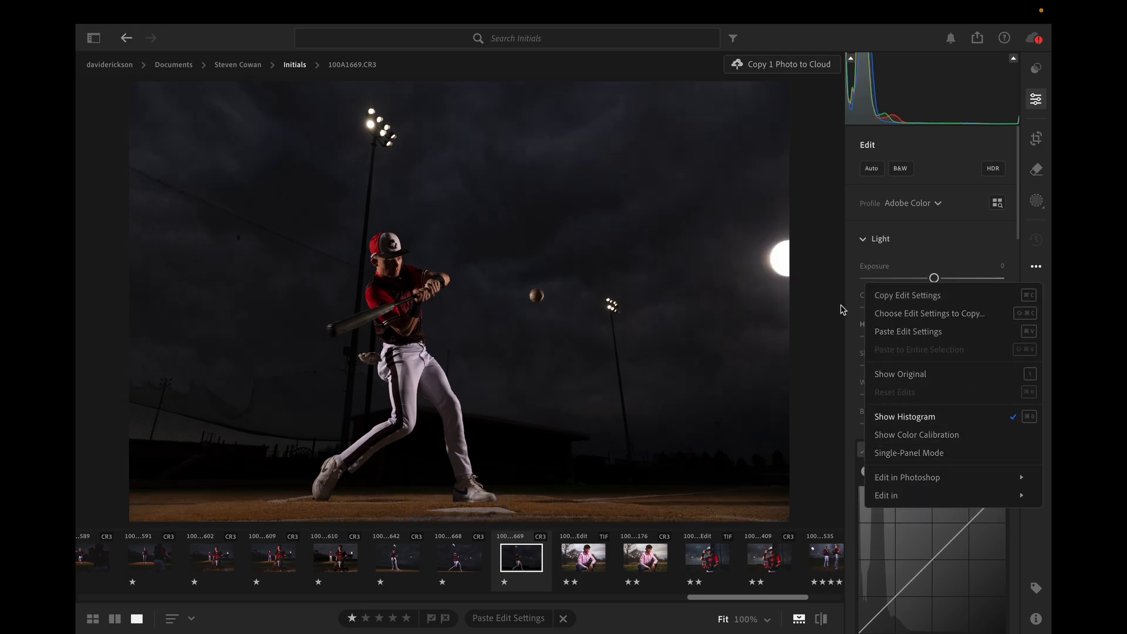
pyautogui.click(846, 69)
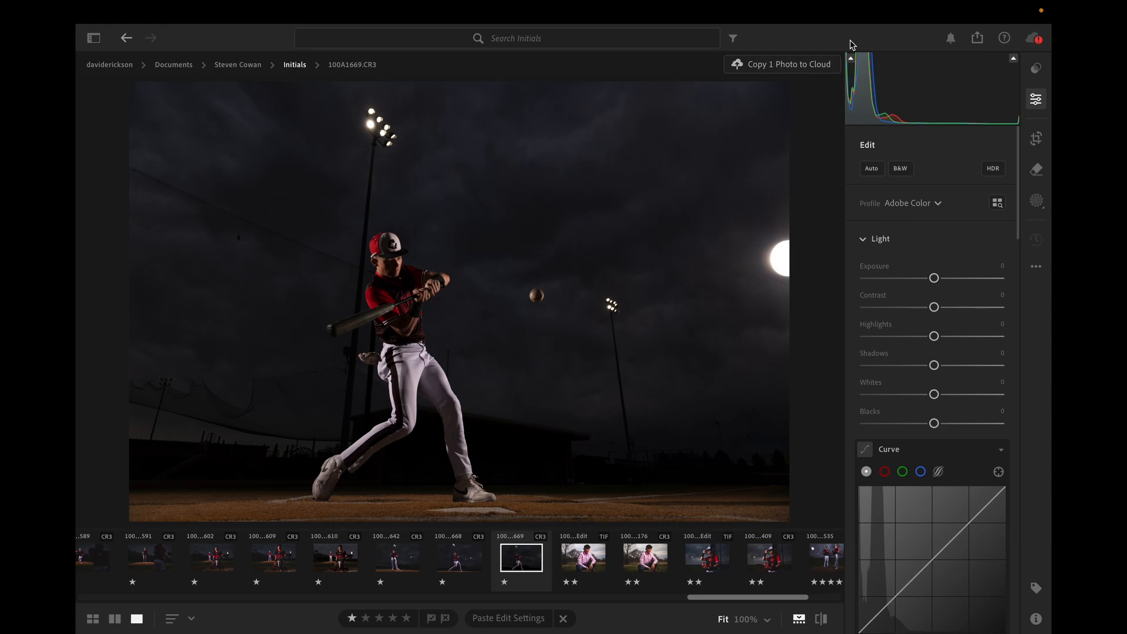
# Crop the photo slightly tighter at 3 x 2, keeping the batter's nearest light tower and the bright light at the edge in frame.
pyautogui.press('c')
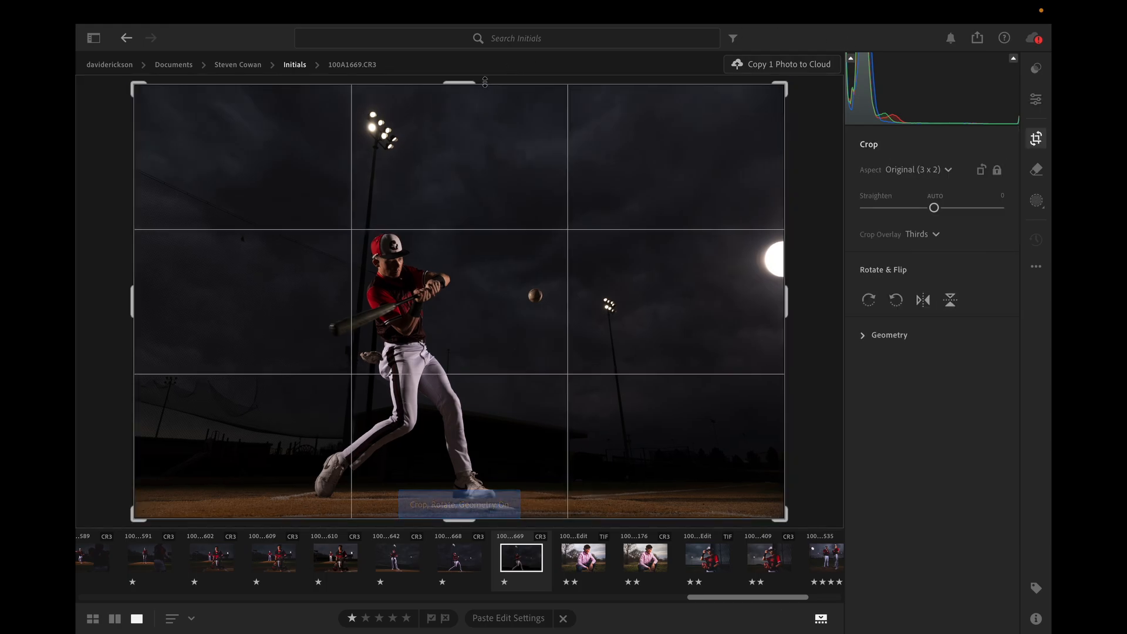
pyautogui.moveTo(485, 81); pyautogui.dragTo(464, 136)
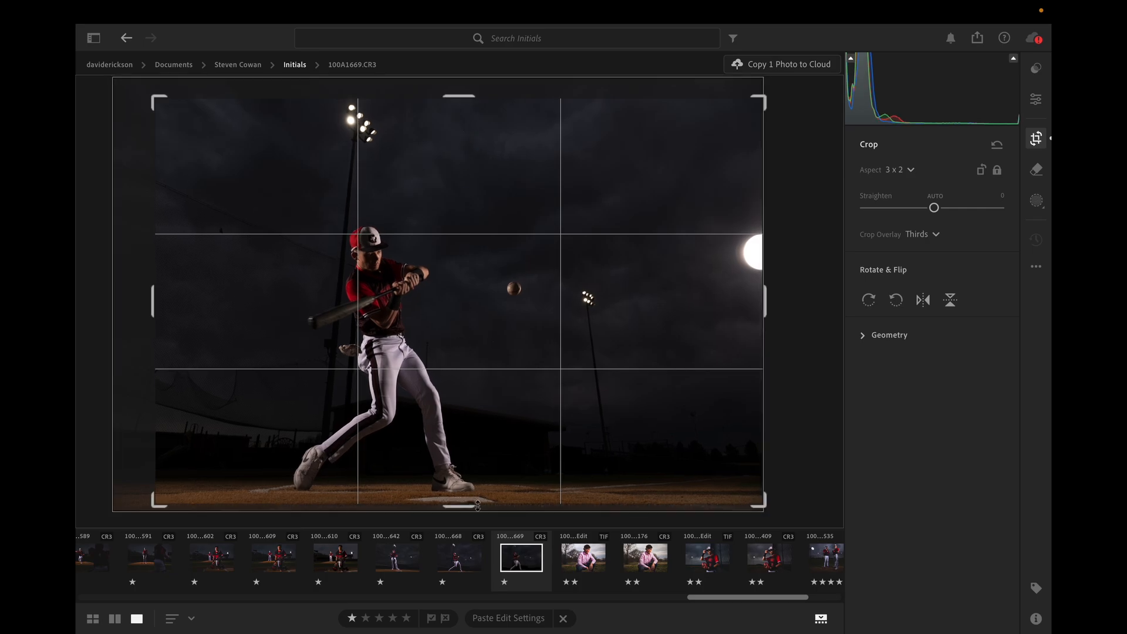
pyautogui.press('e')
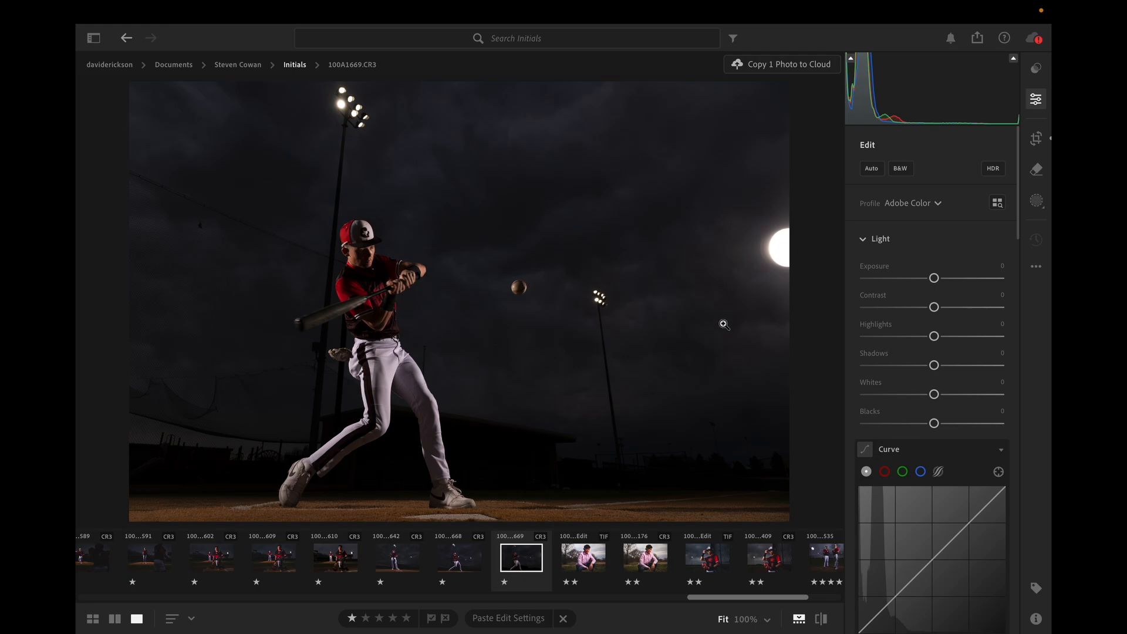
# Try to heal the bright light at the photo's right edge using dark sky above the ball, and delete the spot.
pyautogui.click(1037, 170)
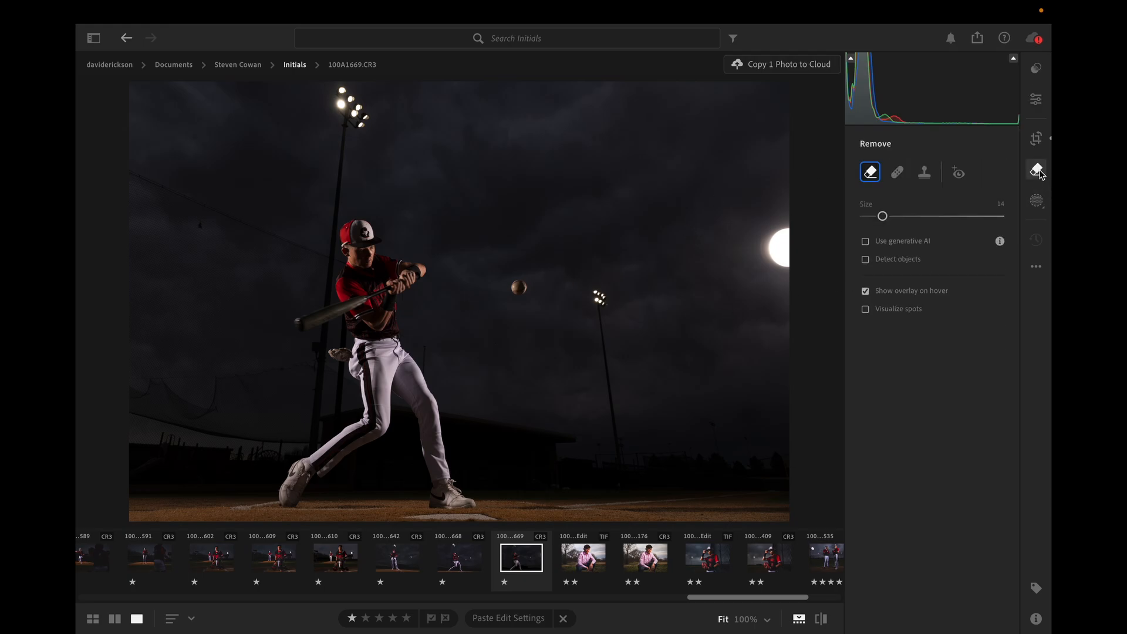
pyautogui.click(898, 172)
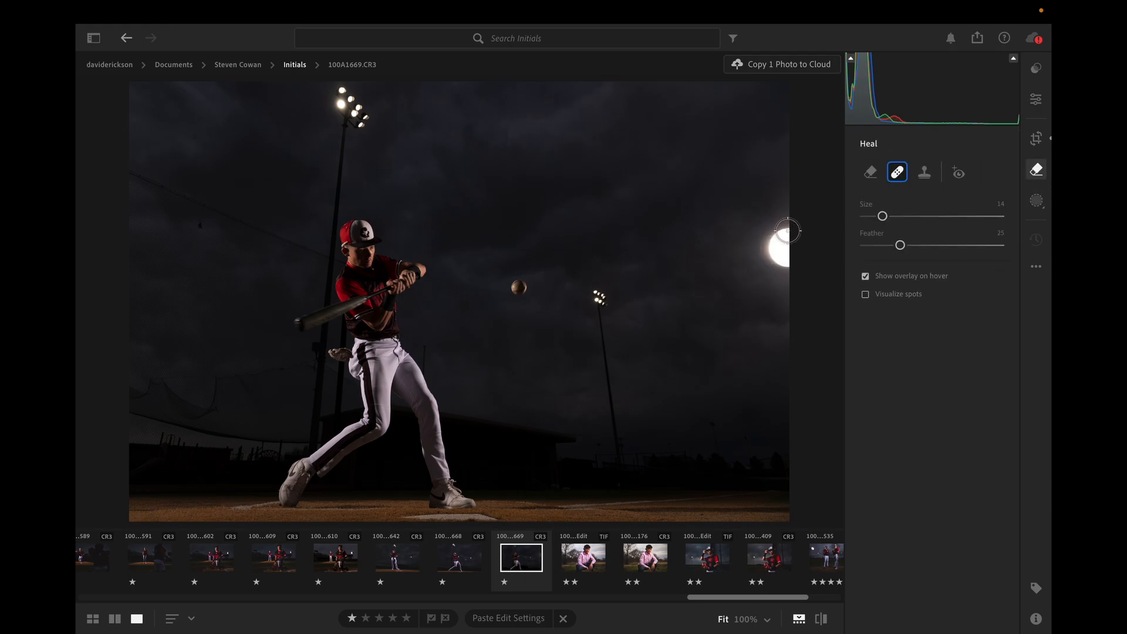
pyautogui.moveTo(788, 230)
pyautogui.mouseDown()
pyautogui.moveTo(767, 252)
pyautogui.moveTo(792, 256)
pyautogui.moveTo(781, 235)
pyautogui.mouseUp()
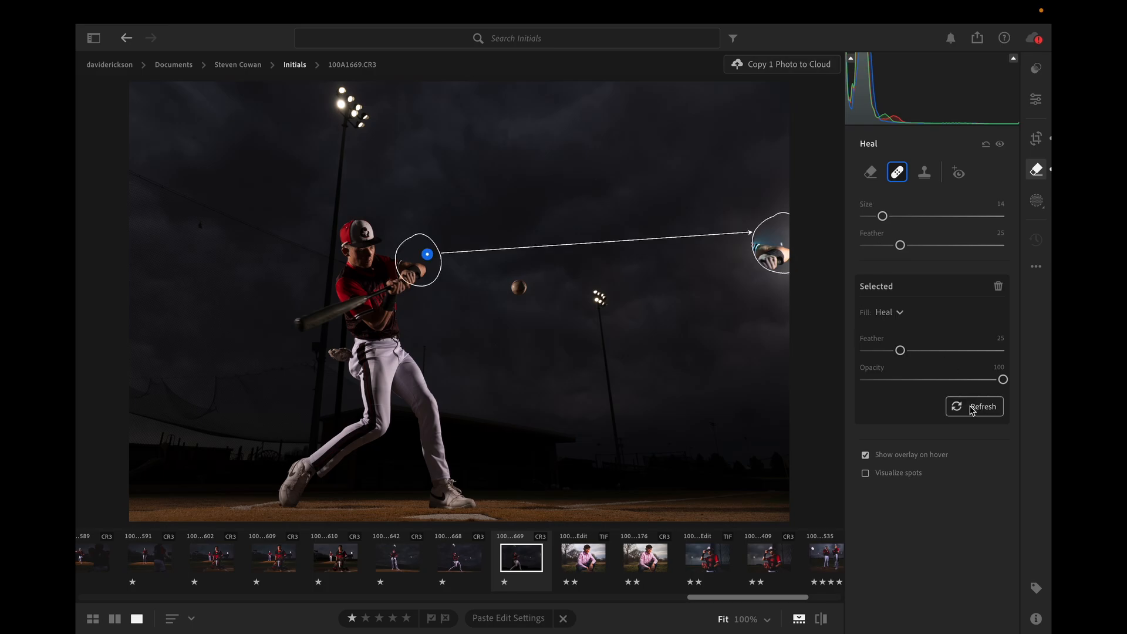
pyautogui.click(871, 172)
pyautogui.click(866, 242)
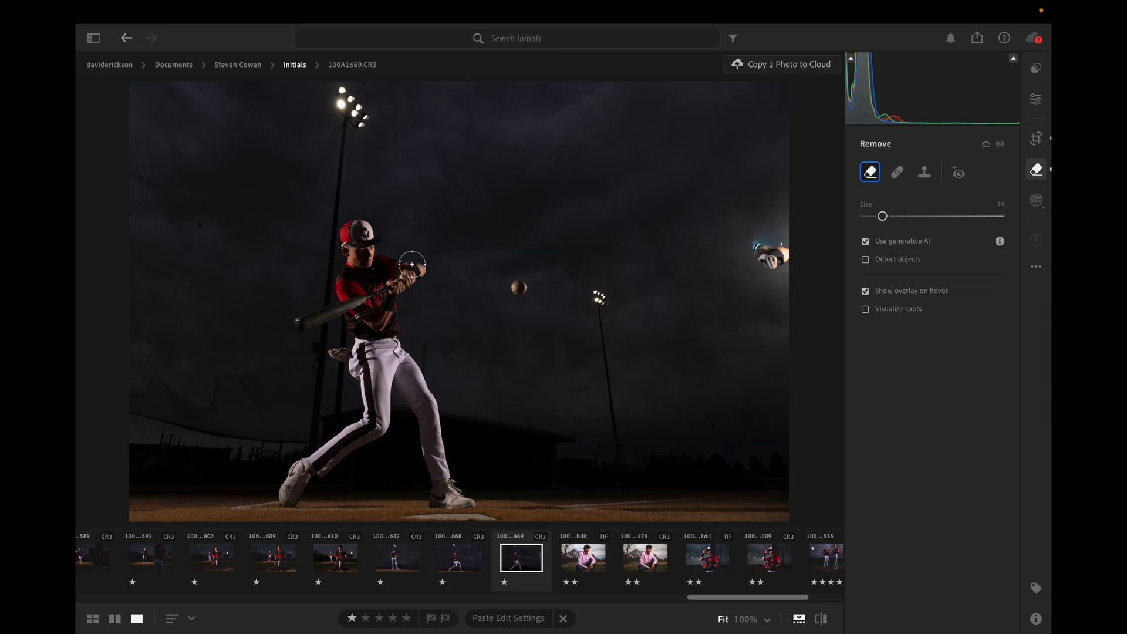
pyautogui.moveTo(426, 254)
pyautogui.mouseDown()
pyautogui.moveTo(528, 216)
pyautogui.moveTo(632, 198)
pyautogui.moveTo(644, 172)
pyautogui.moveTo(622, 186)
pyautogui.mouseUp()
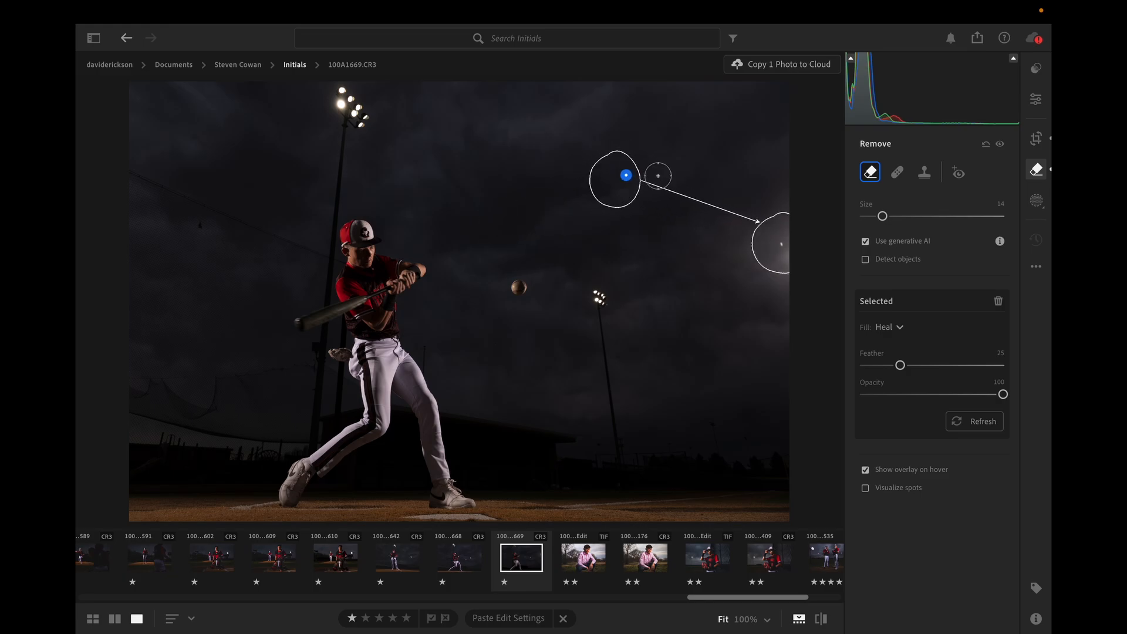
pyautogui.rightClick(625, 174)
pyautogui.click(652, 266)
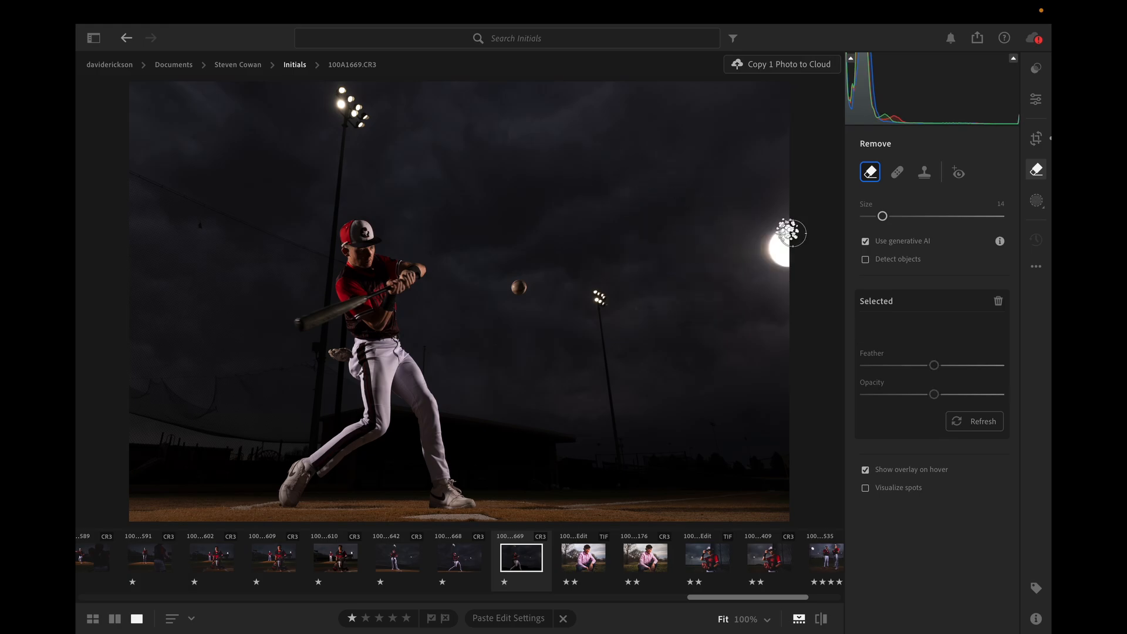
# Try to remove the bright light with Generative remove, painting over it and its glow at brush size 18.
pyautogui.press(']')
pyautogui.press(']')
pyautogui.press(']')
pyautogui.press(']')
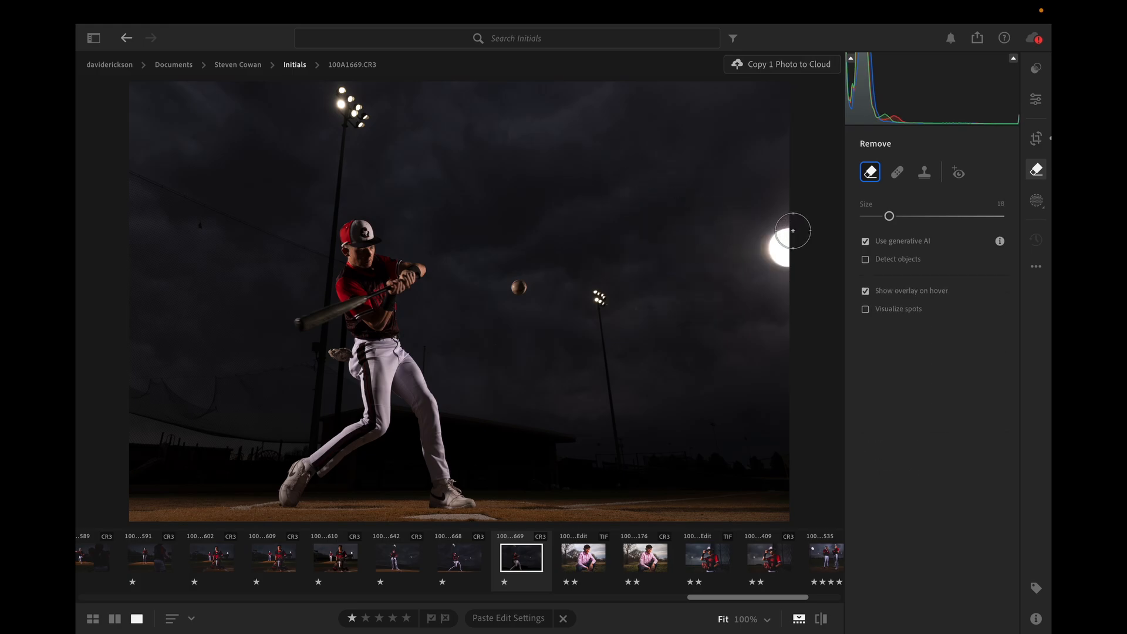
pyautogui.moveTo(793, 232)
pyautogui.mouseDown()
pyautogui.moveTo(769, 242)
pyautogui.moveTo(791, 264)
pyautogui.moveTo(802, 235)
pyautogui.moveTo(777, 220)
pyautogui.moveTo(762, 250)
pyautogui.moveTo(796, 272)
pyautogui.mouseUp()
pyautogui.click(978, 412)
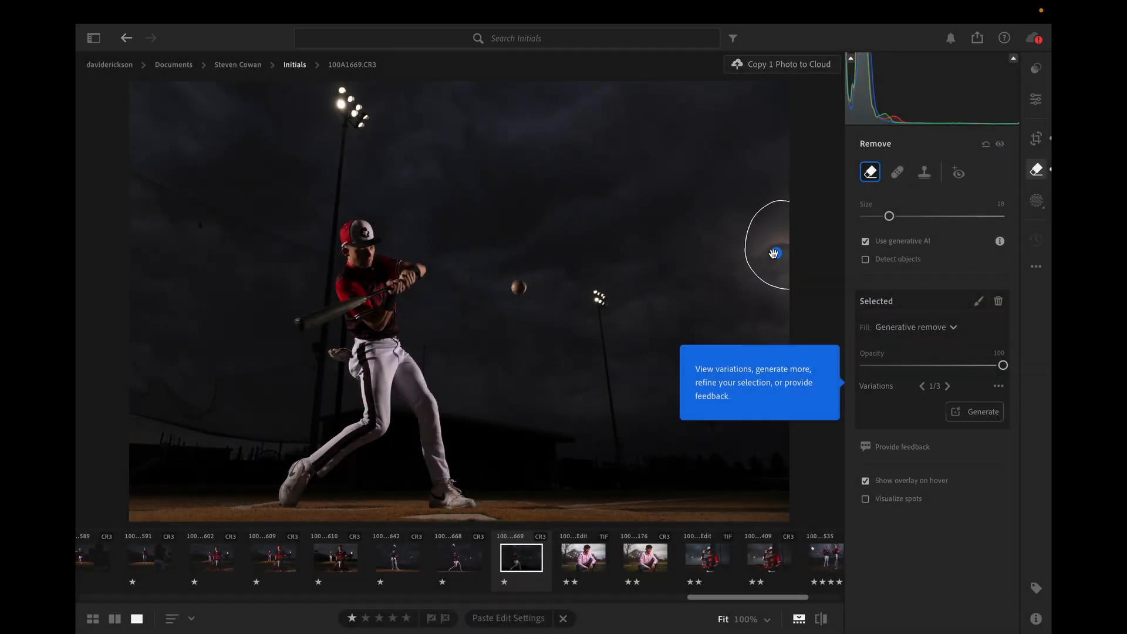
# Try the Heal fill on the light with a shifted source area and brush size 38, and delete the spot.
pyautogui.click(952, 327)
pyautogui.click(913, 385)
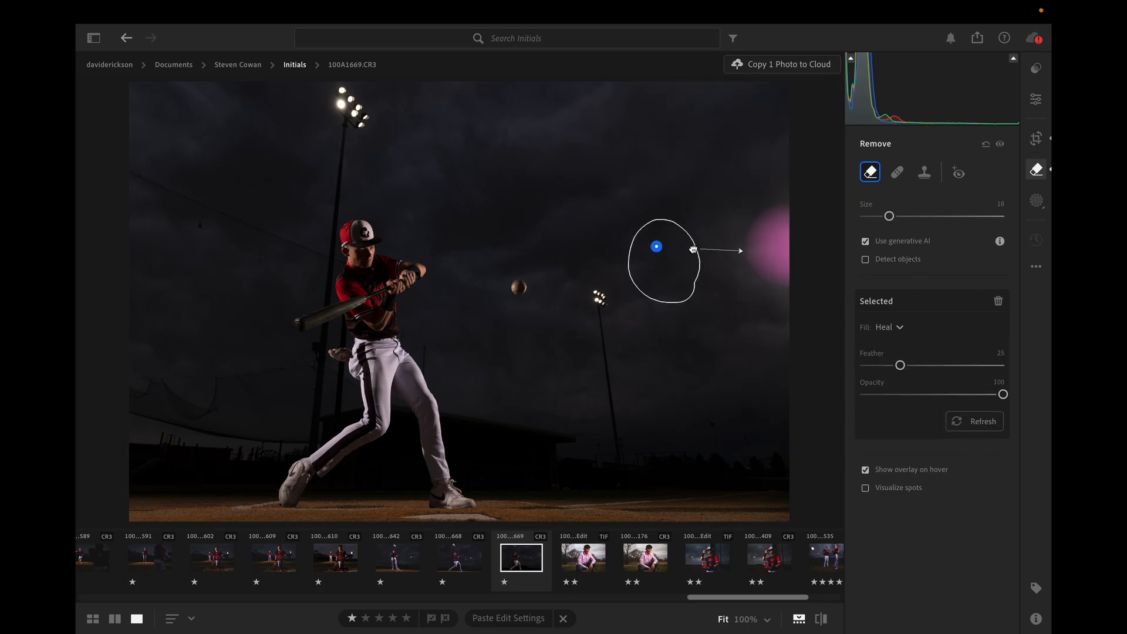
pyautogui.moveTo(693, 278)
pyautogui.mouseDown()
pyautogui.moveTo(765, 209)
pyautogui.moveTo(711, 288)
pyautogui.mouseUp()
pyautogui.moveTo(889, 216); pyautogui.dragTo(917, 216)
pyautogui.rightClick(692, 283)
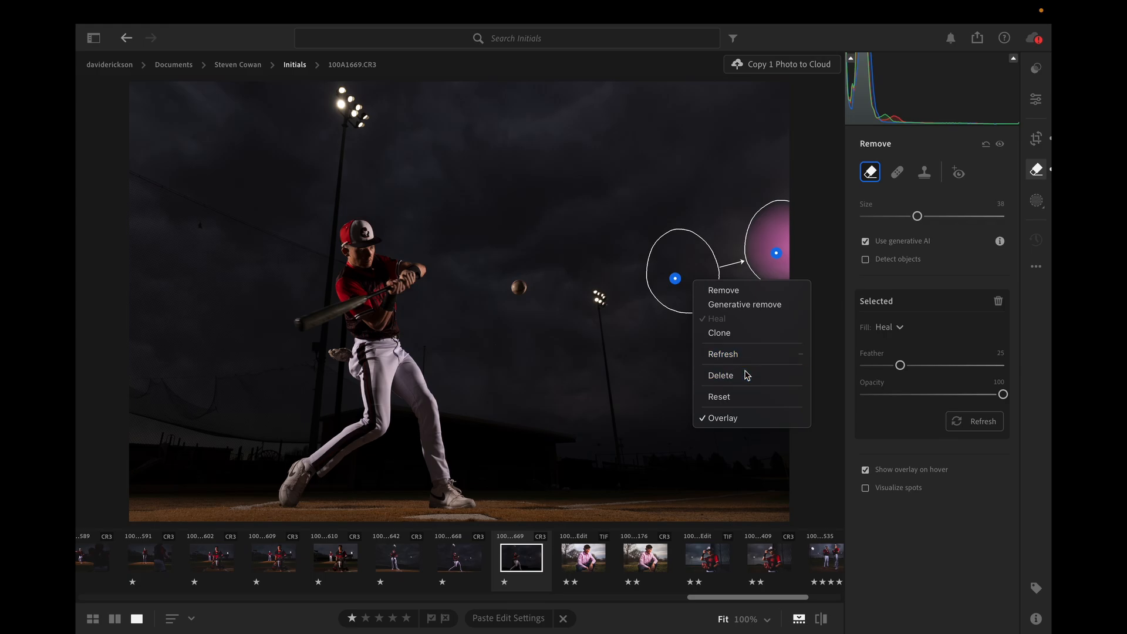
pyautogui.click(746, 374)
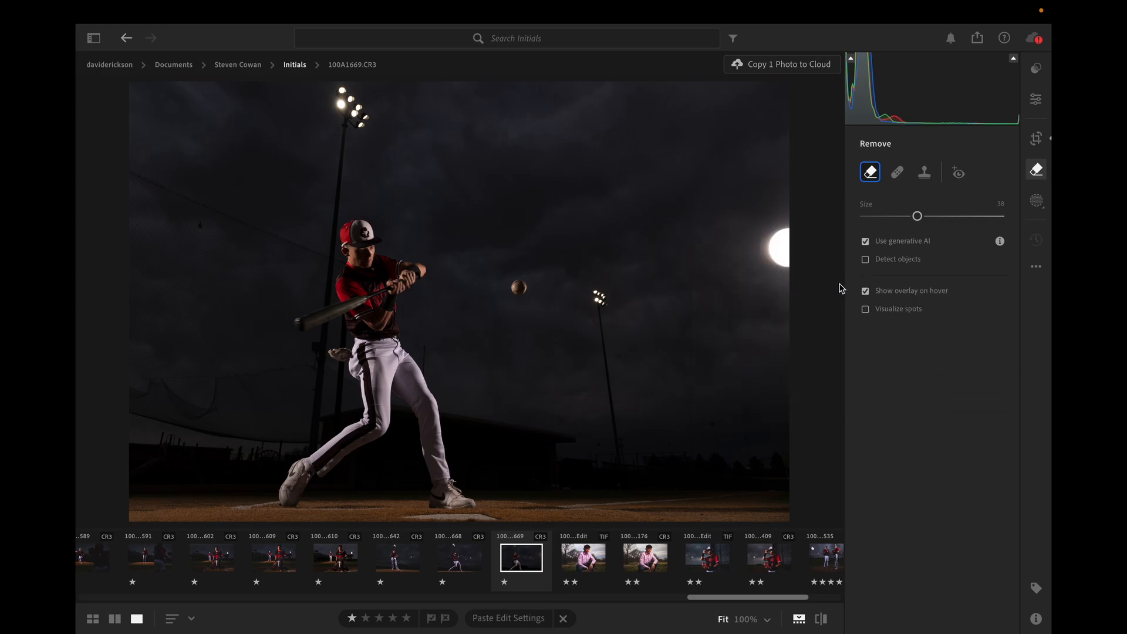
# Set the Light adjustments to Contrast +3, Highlights +12, Shadows -1, Whites +28 and Blacks -4.
pyautogui.click(1035, 100)
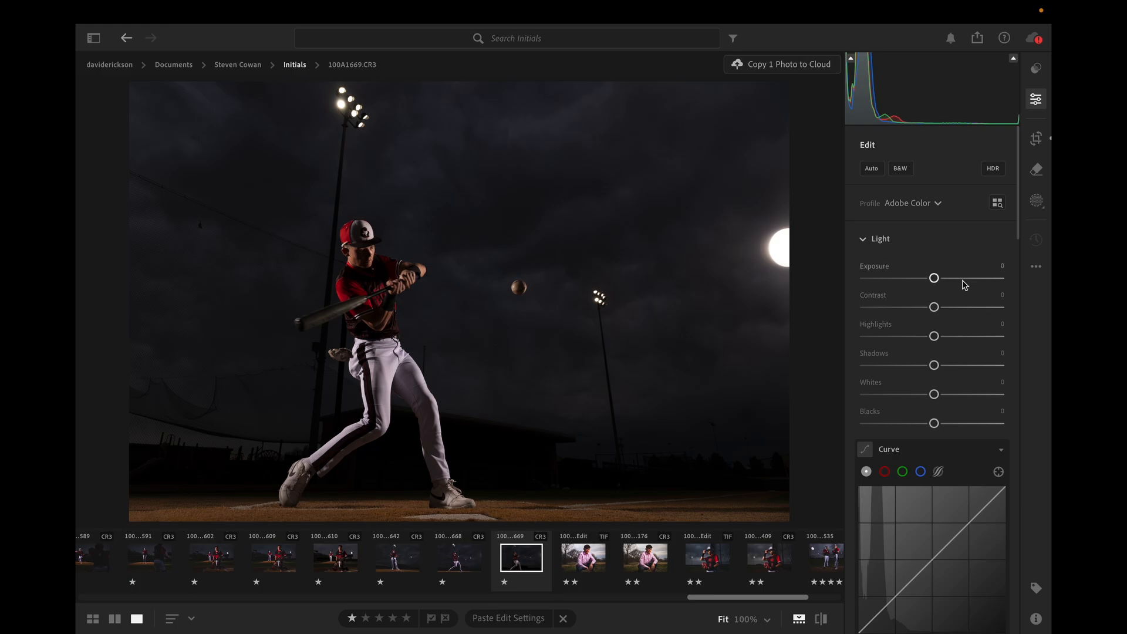
pyautogui.moveTo(934, 313); pyautogui.dragTo(934, 367)
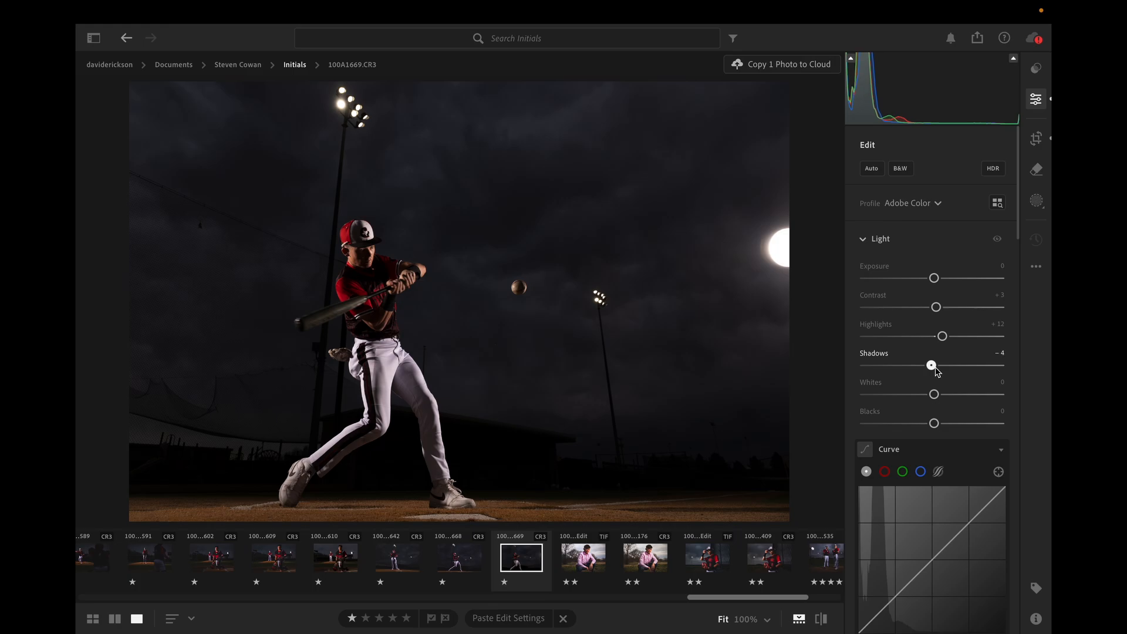
pyautogui.scroll(-3, 938, 371)
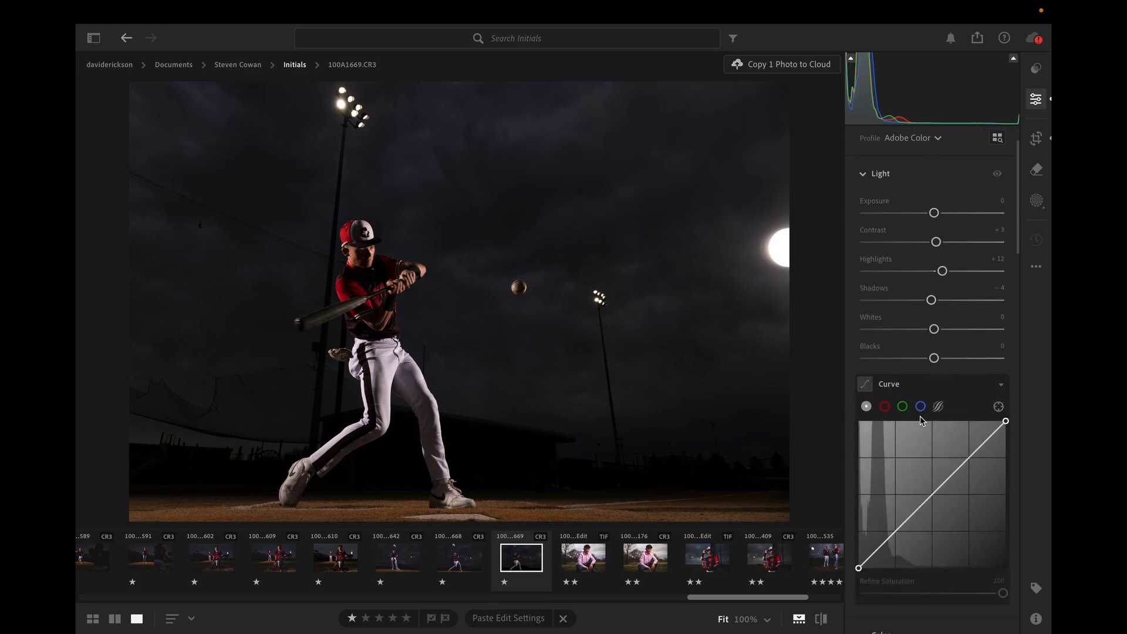
pyautogui.moveTo(934, 328); pyautogui.dragTo(932, 362)
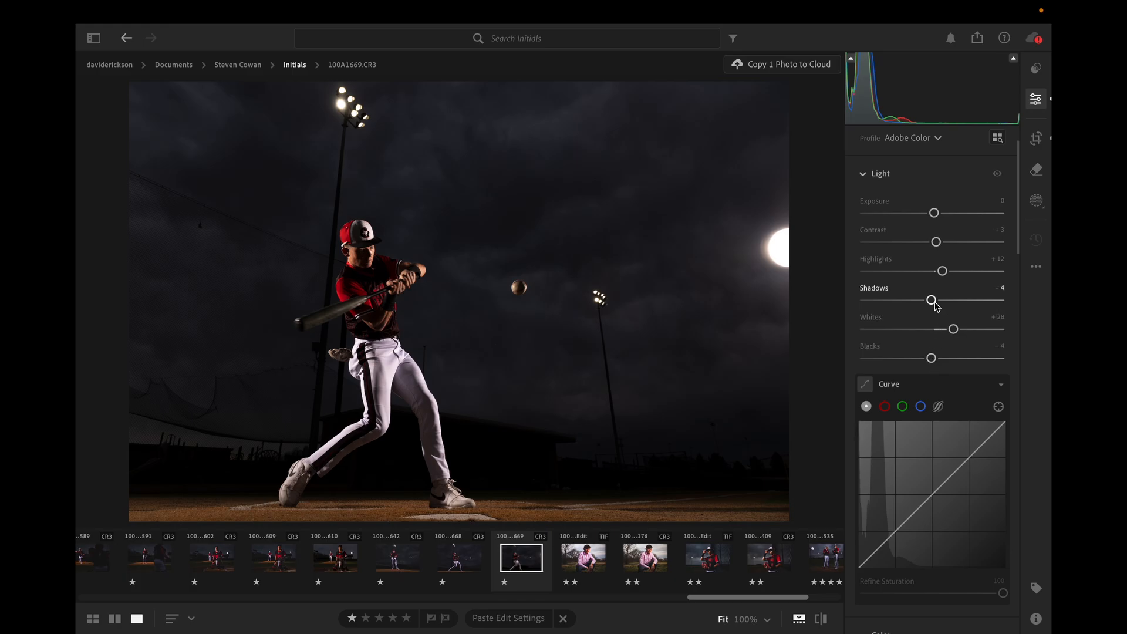
pyautogui.moveTo(931, 302); pyautogui.dragTo(933, 301)
pyautogui.scroll(-3, 963, 282)
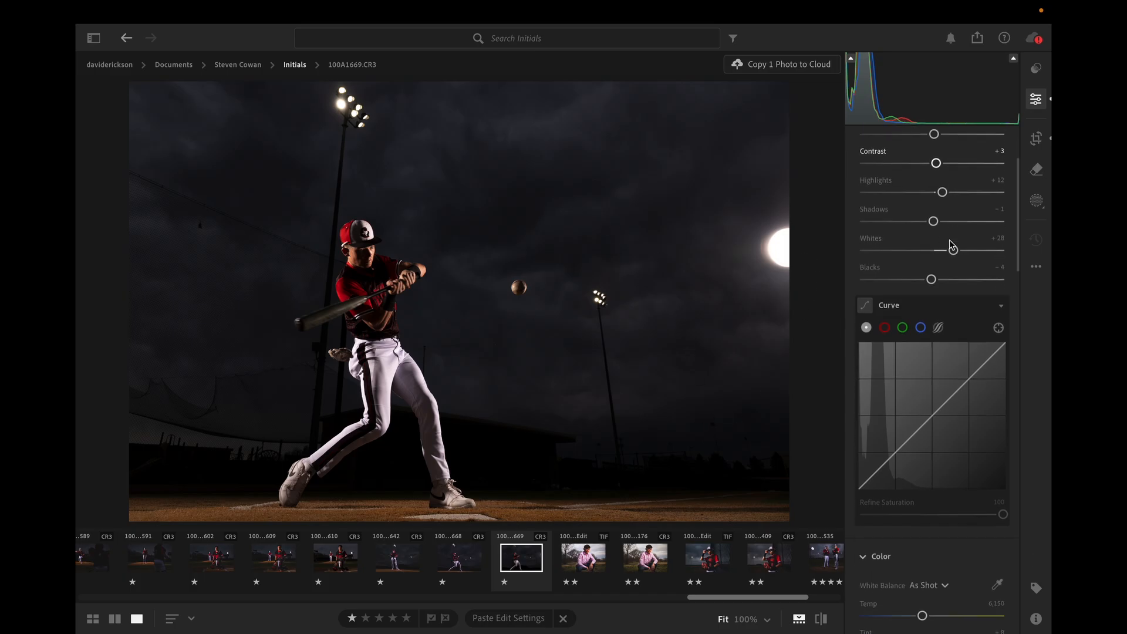
# Change the photo's profile to Adobe Portrait.
pyautogui.scroll(5, 951, 247)
pyautogui.click(926, 204)
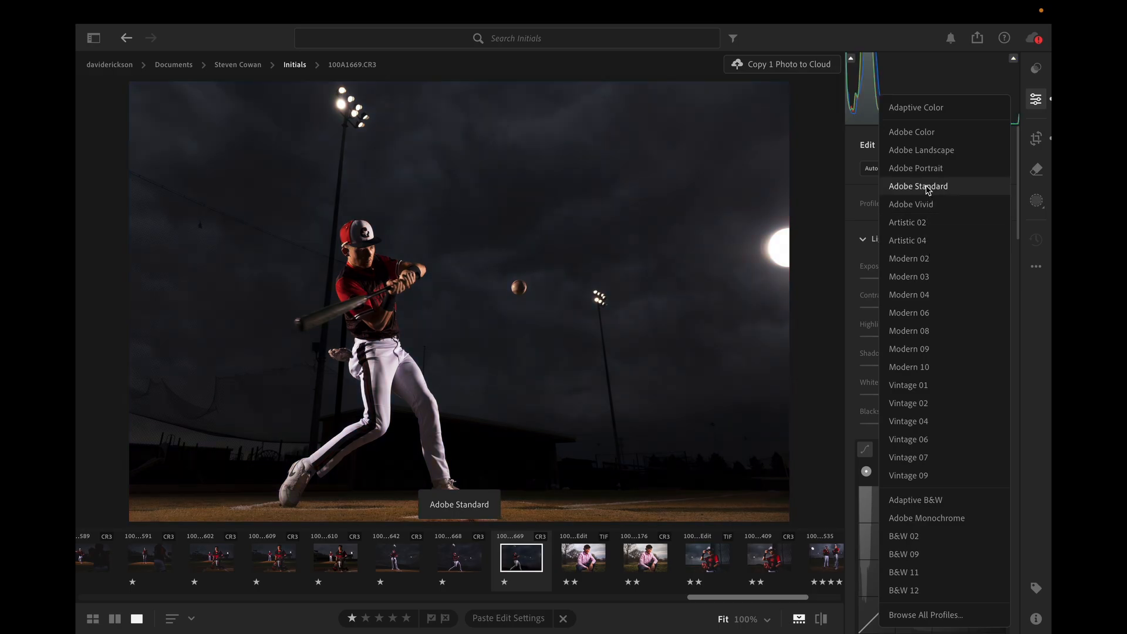
pyautogui.click(926, 169)
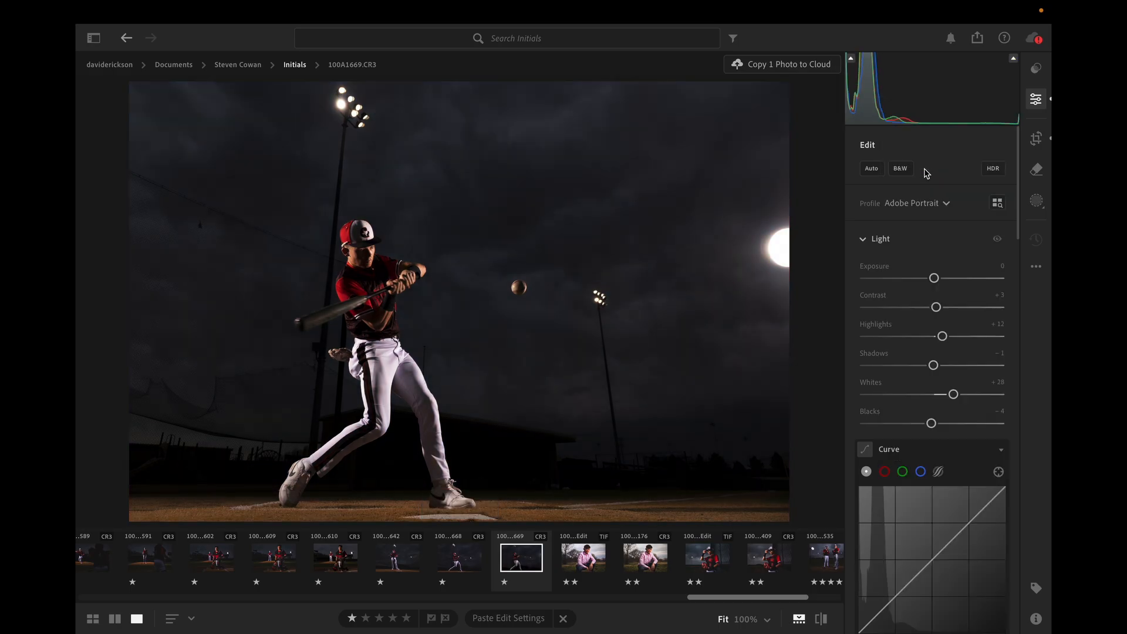
# Lower Highlights slightly and set Shadows to -14.
pyautogui.scroll(-2, 931, 241)
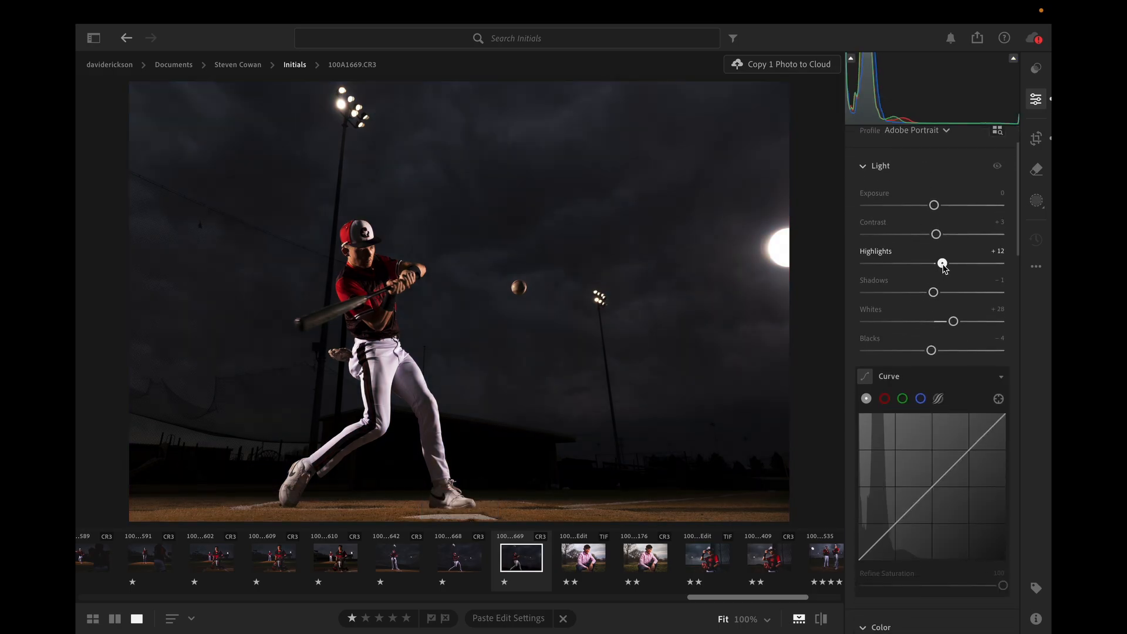
pyautogui.moveTo(942, 265); pyautogui.dragTo(925, 294)
pyautogui.scroll(-4, 926, 292)
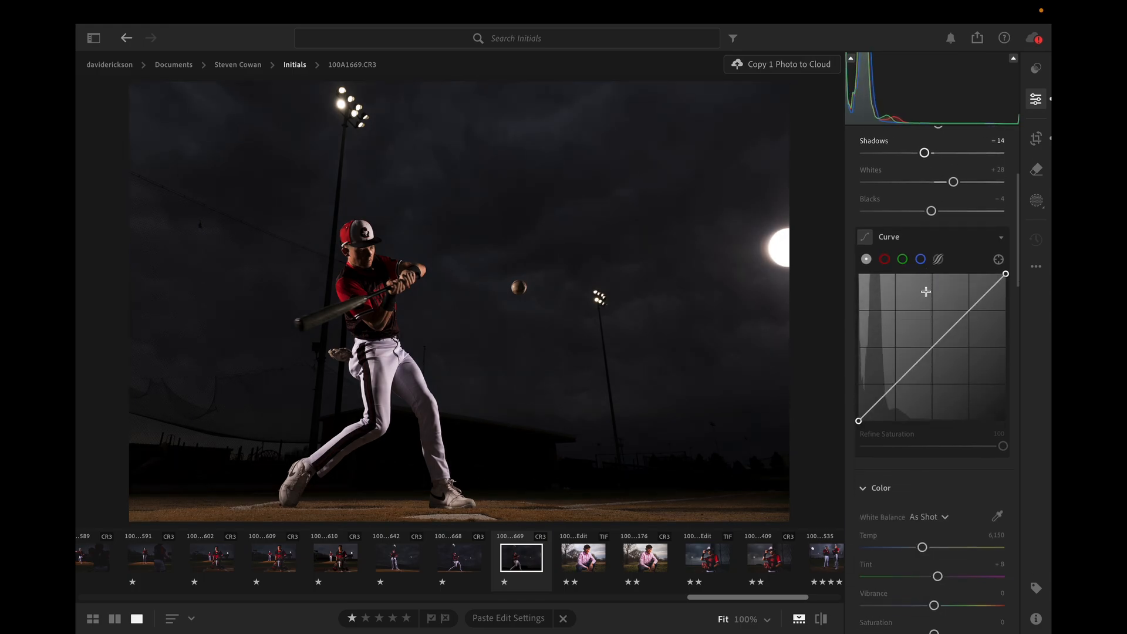
pyautogui.scroll(-2, 926, 292)
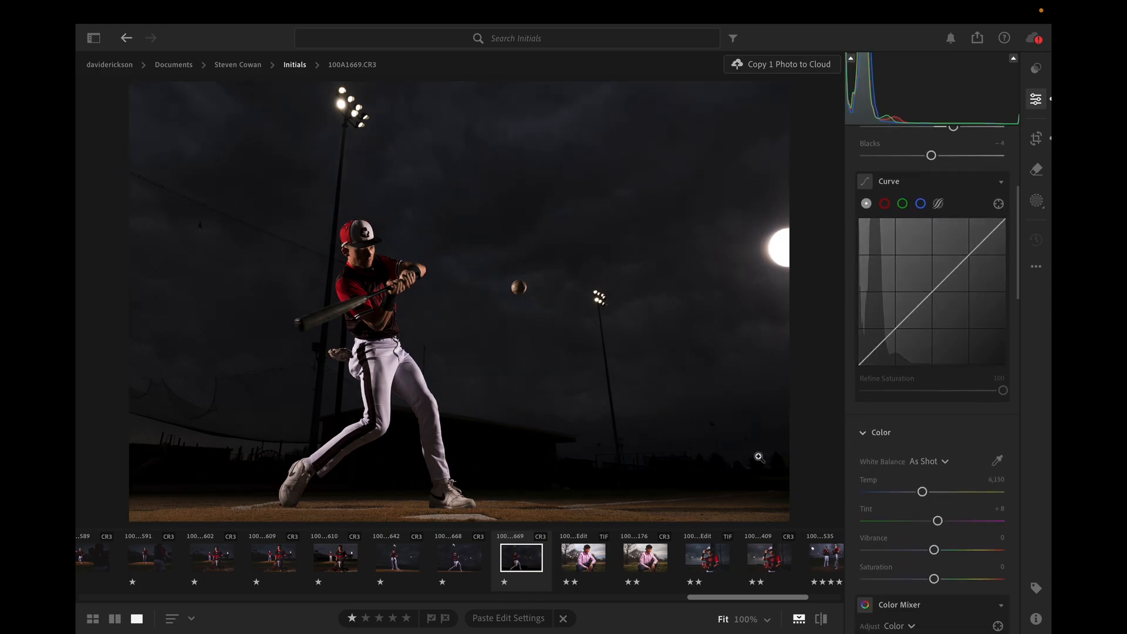
# Set Vibrance to +28, Saturation to -5 and the white balance Temp to 5,807.
pyautogui.scroll(-6, 909, 474)
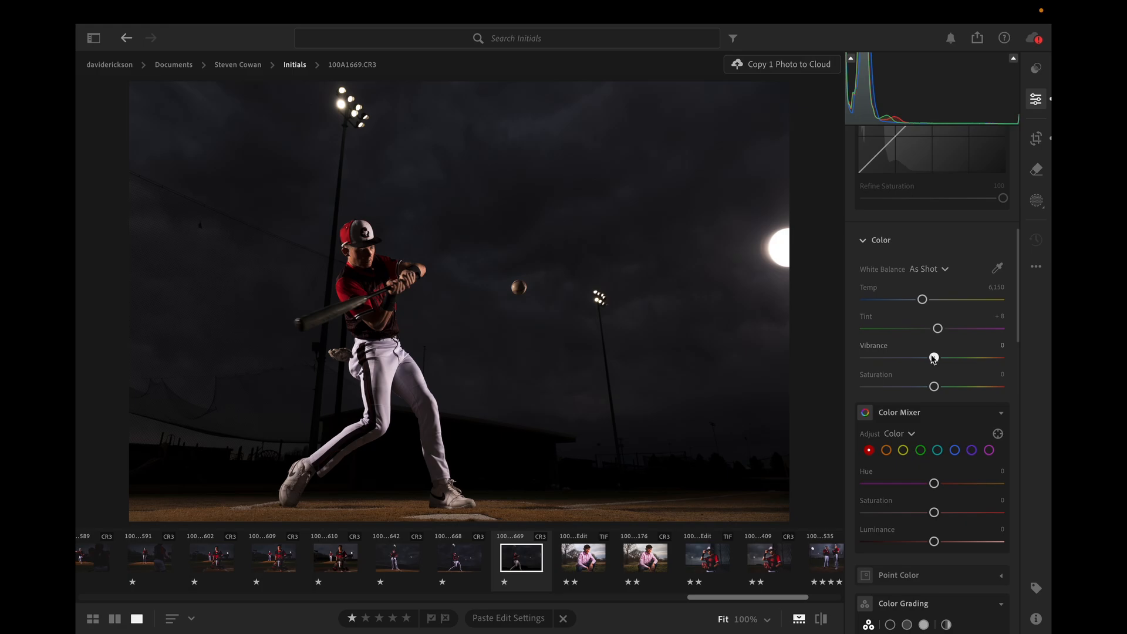
pyautogui.moveTo(934, 359); pyautogui.dragTo(931, 387)
pyautogui.moveTo(922, 300); pyautogui.dragTo(918, 300)
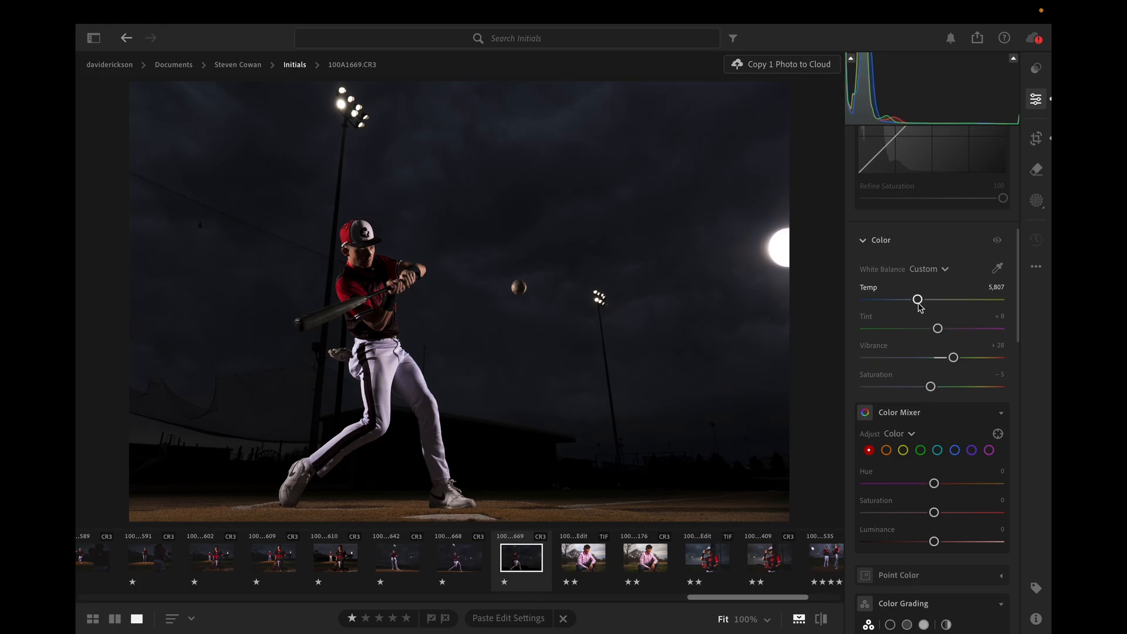
# Shape the tone curve into a slight S by lowering a shadow point and raising a highlight point.
pyautogui.scroll(5, 918, 293)
pyautogui.click(897, 270)
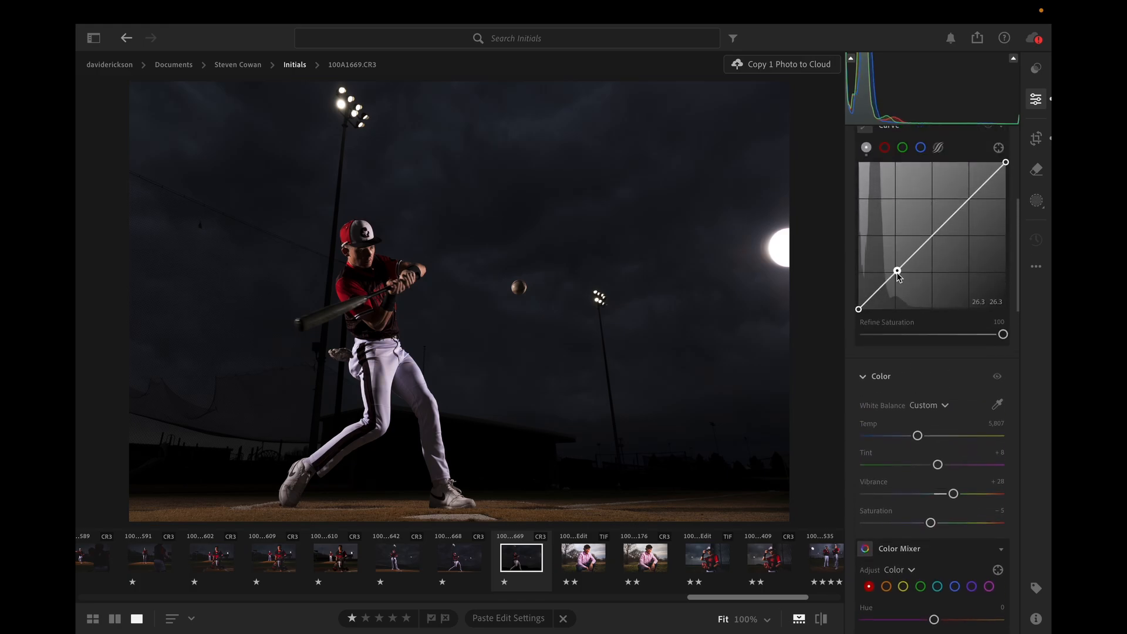
pyautogui.moveTo(897, 271); pyautogui.dragTo(899, 275)
pyautogui.moveTo(973, 195); pyautogui.dragTo(972, 194)
# Set the Effects adjustments to Texture +4 and Clarity +16.
pyautogui.scroll(-7, 973, 197)
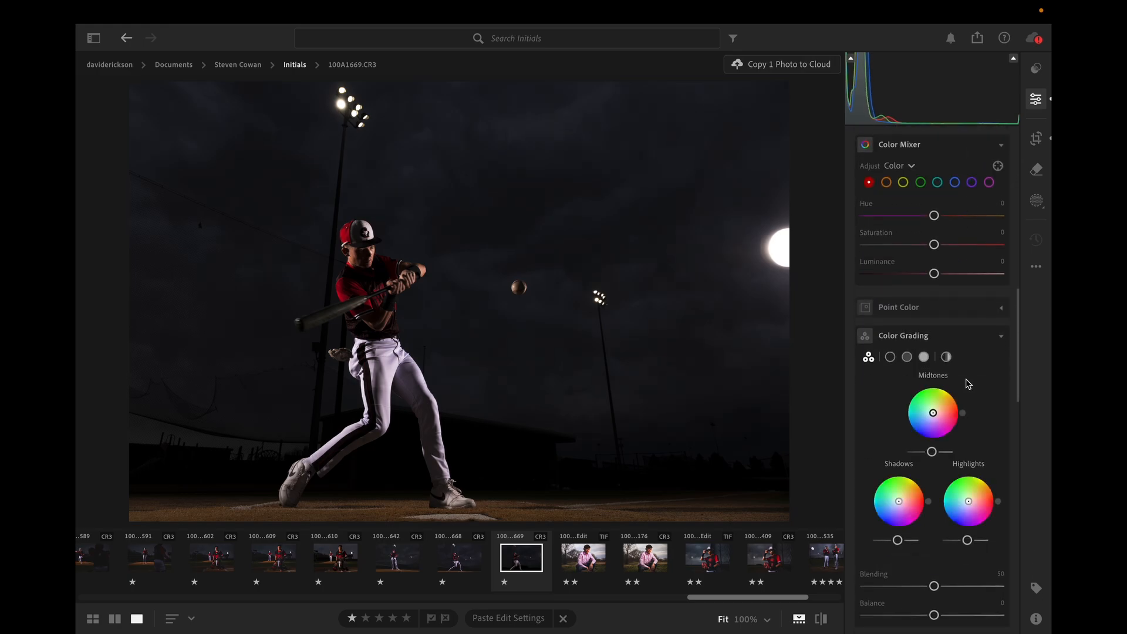
pyautogui.scroll(-4, 962, 399)
pyautogui.moveTo(934, 486); pyautogui.dragTo(939, 458)
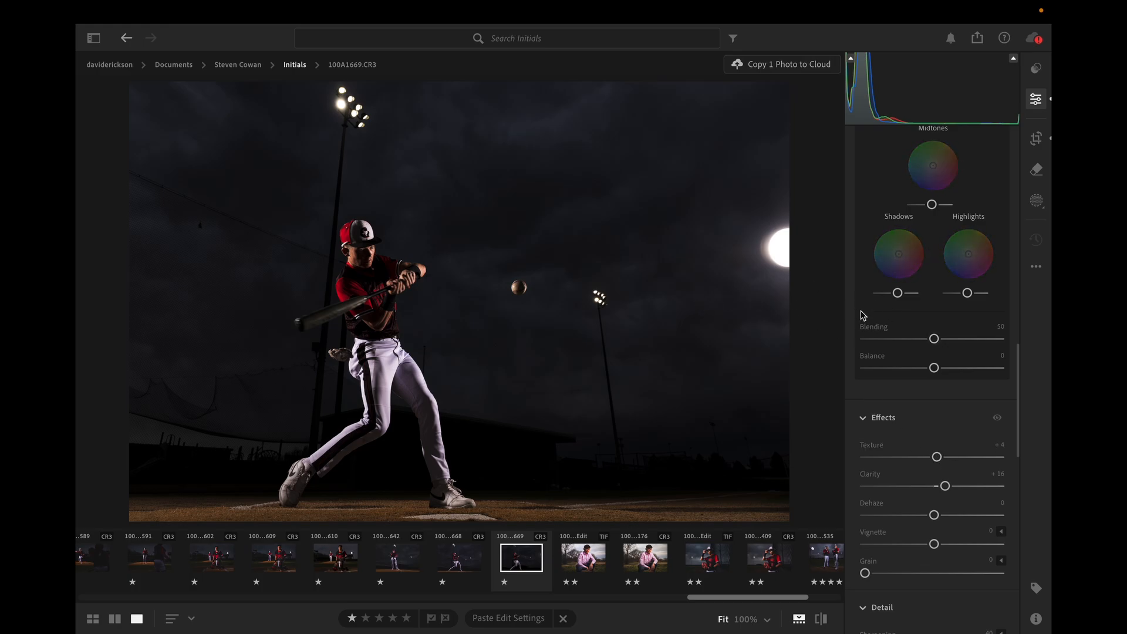
# Raise the Color Grading midtones luminance slightly with shadows luminance at 9, and set Contrast to +4.
pyautogui.moveTo(932, 205); pyautogui.dragTo(938, 209)
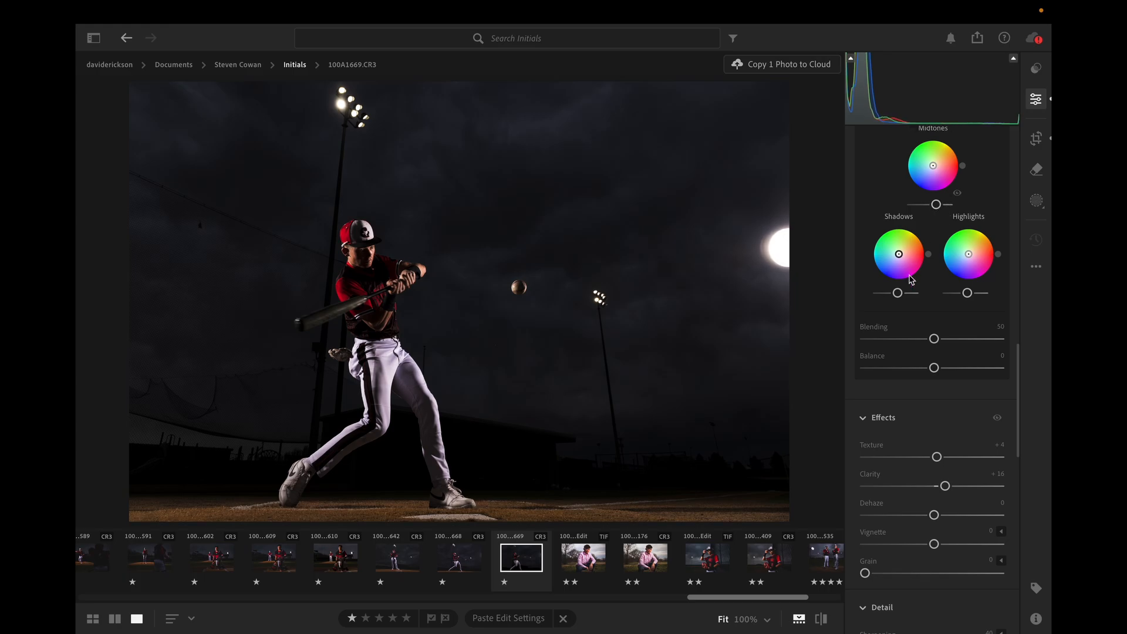
pyautogui.moveTo(899, 293); pyautogui.dragTo(904, 302)
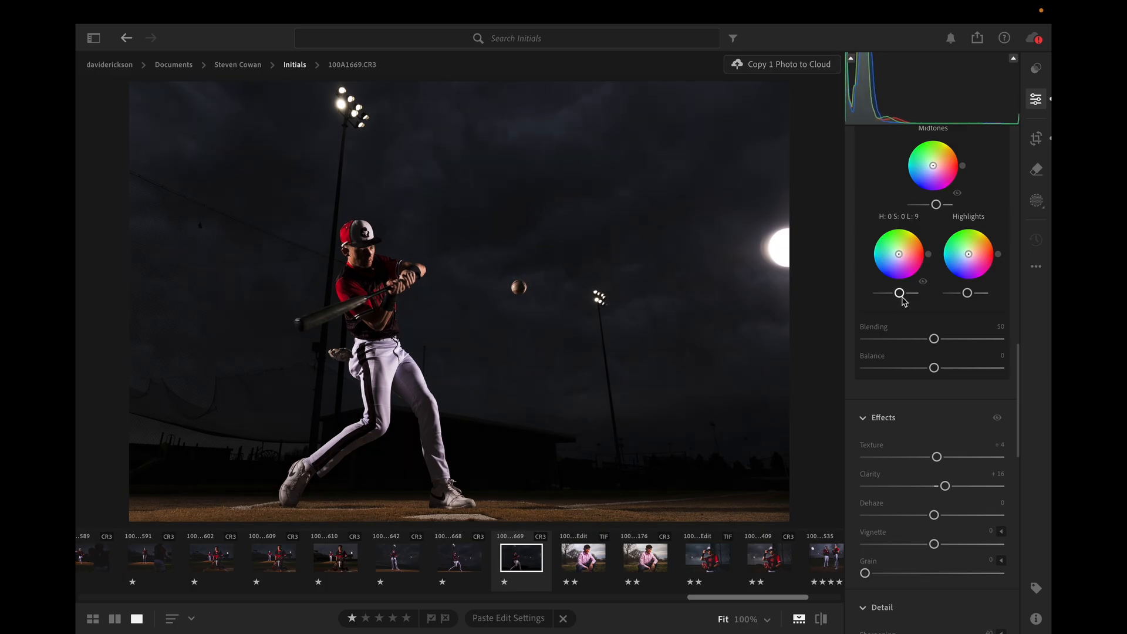
pyautogui.scroll(10, 934, 264)
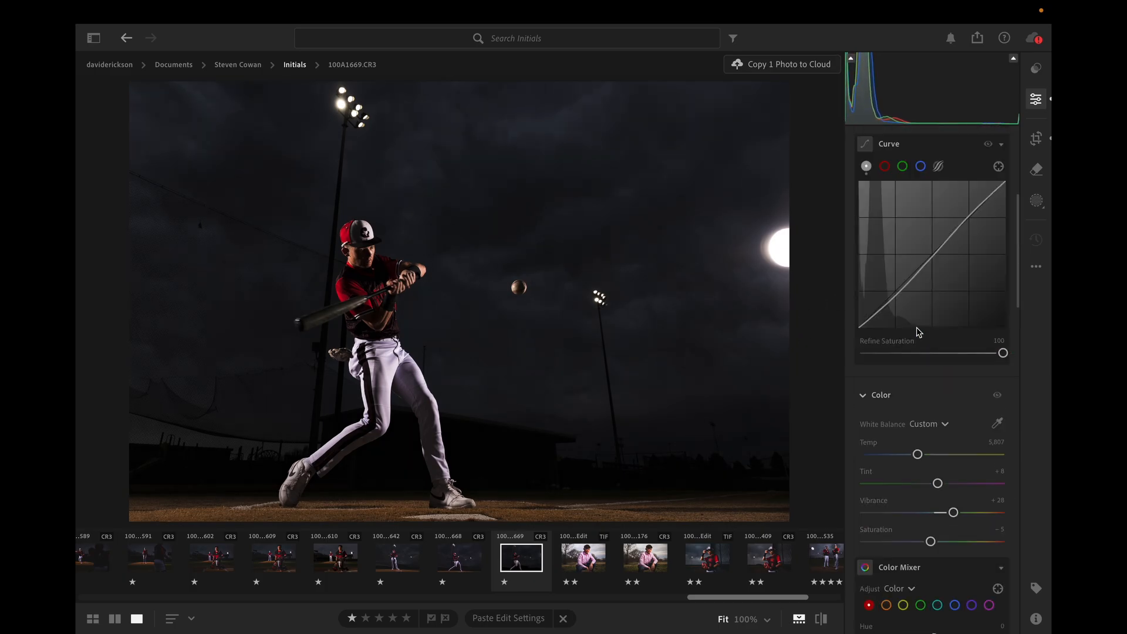
pyautogui.moveTo(937, 309); pyautogui.dragTo(939, 307)
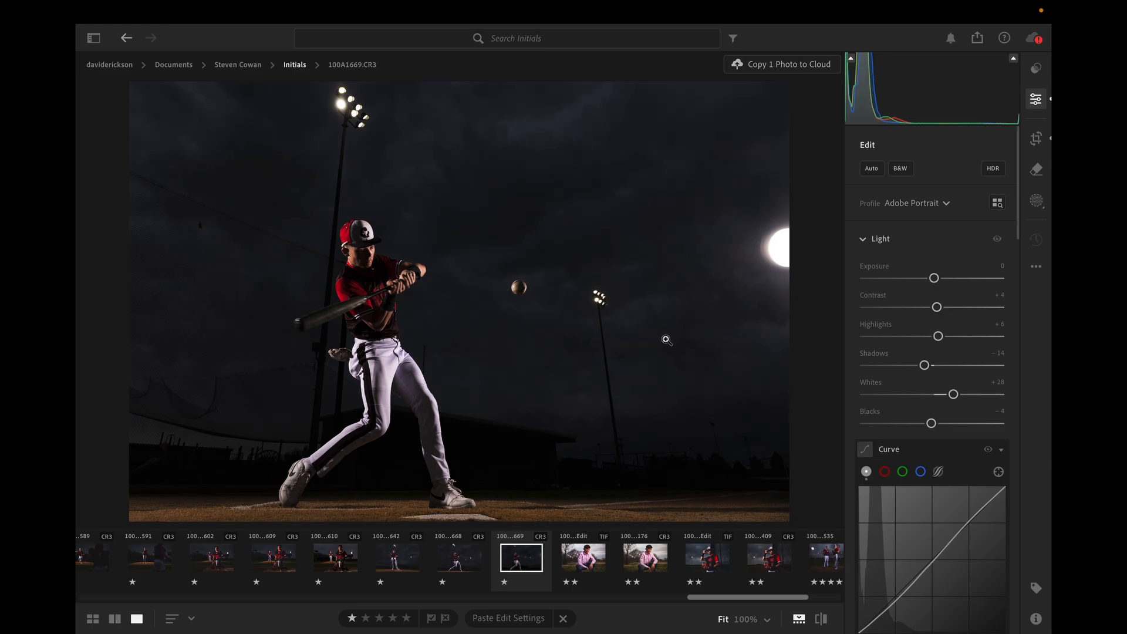
# Send the adjusted photo to Photoshop for editing.
pyautogui.rightClick(644, 346)
pyautogui.moveTo(710, 441)
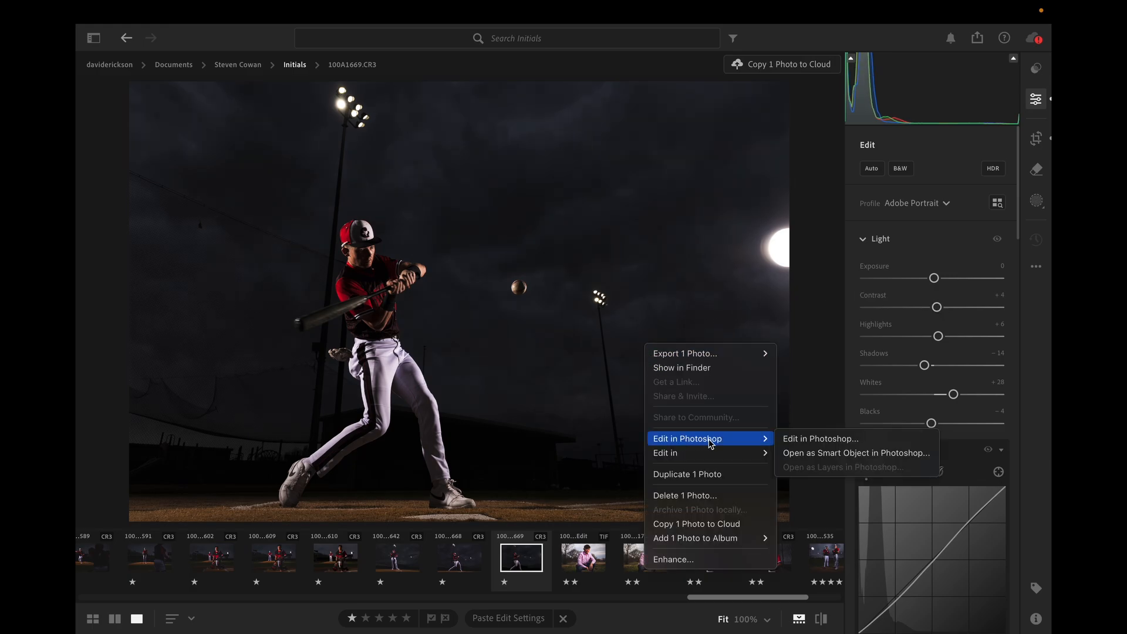
pyautogui.click(785, 439)
pyautogui.moveTo(652, 631)
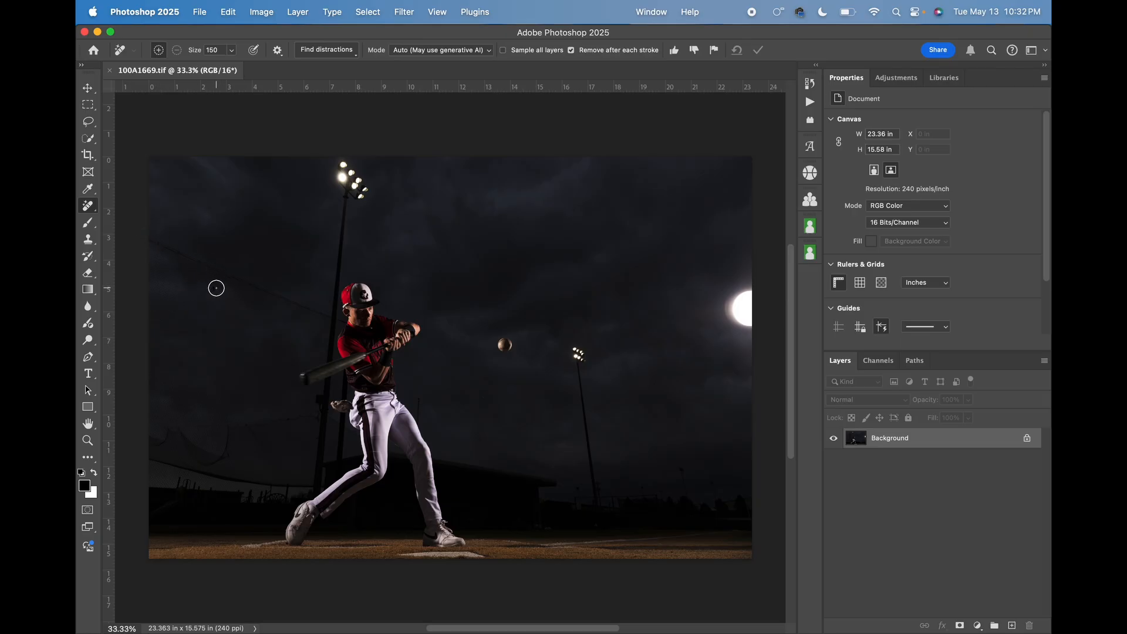
# Remove the small dark spot in the sky left of the batter using the Remove tool with a smaller brush.
pyautogui.press('[')
pyautogui.press('[')
pyautogui.press('[')
pyautogui.click(214, 288)
# Remove the bright light at the photo's right edge using the Remove tool at size 300.
pyautogui.press(']')
pyautogui.press(']')
pyautogui.press(']')
pyautogui.press(']')
pyautogui.press(']')
pyautogui.press(']')
pyautogui.press(']')
pyautogui.moveTo(746, 291)
pyautogui.mouseDown()
pyautogui.moveTo(748, 318)
pyautogui.moveTo(753, 298)
pyautogui.moveTo(748, 324)
pyautogui.moveTo(734, 305)
pyautogui.mouseUp()
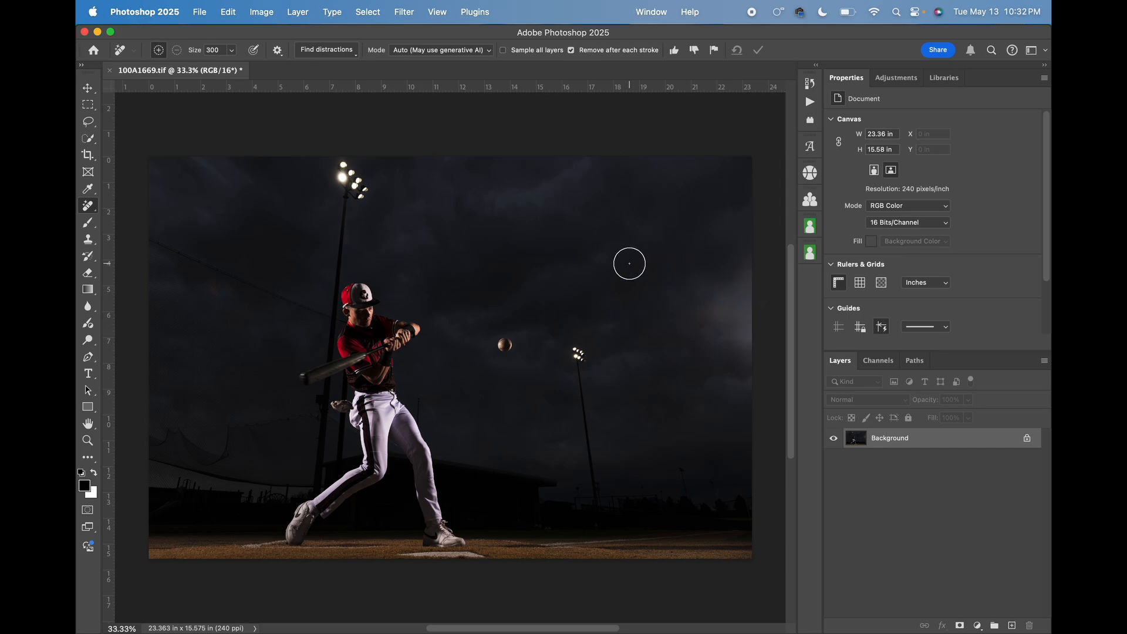
# Smooth the leftover glow in the right-hand sky using the Healing Brush at size 300 with clean sky as the source.
pyautogui.rightClick(91, 210)
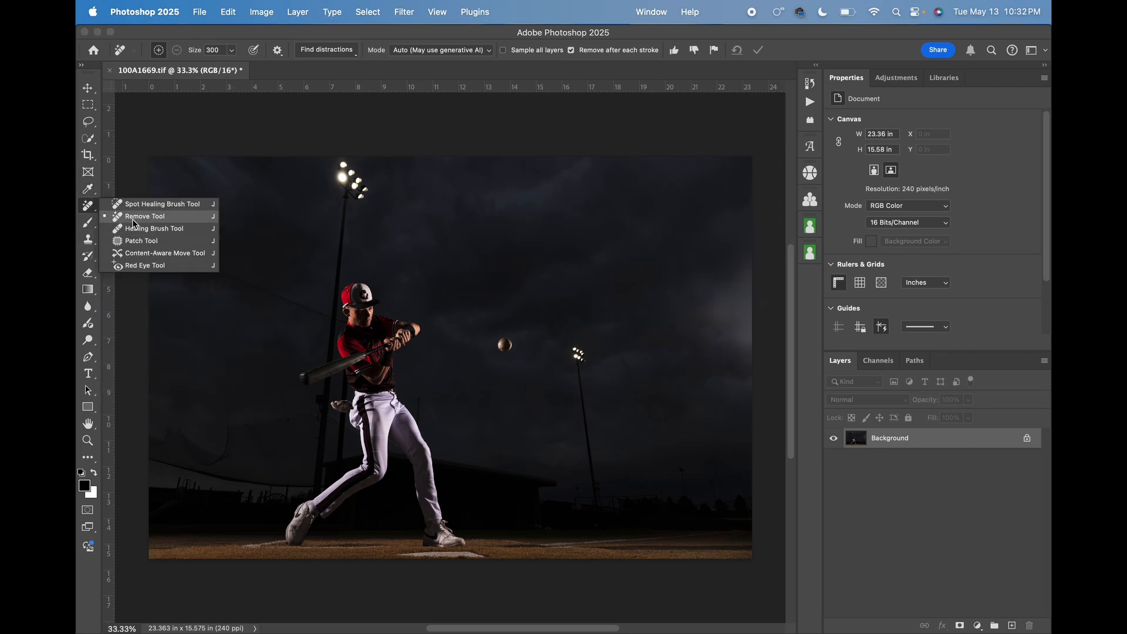
pyautogui.click(135, 229)
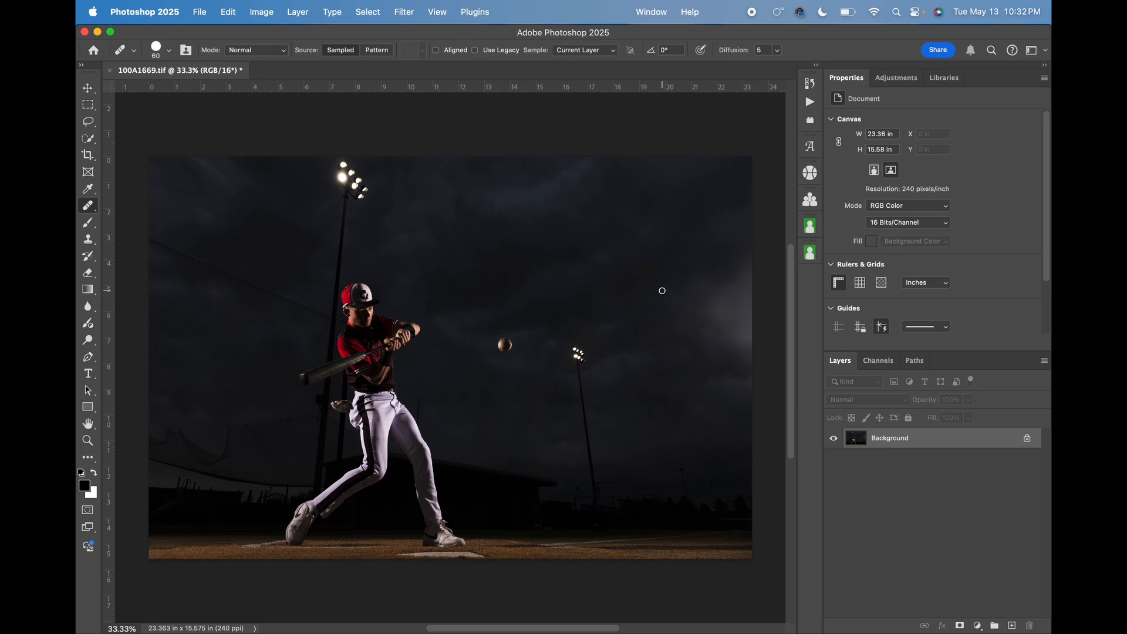
pyautogui.press(']')
pyautogui.press(']')
pyautogui.press(']')
pyautogui.press(']')
pyautogui.press(']')
pyautogui.press(']')
pyautogui.press(']')
pyautogui.press(']')
pyautogui.press(']')
pyautogui.keyDown('alt'); pyautogui.click(679, 275); pyautogui.keyUp('alt')
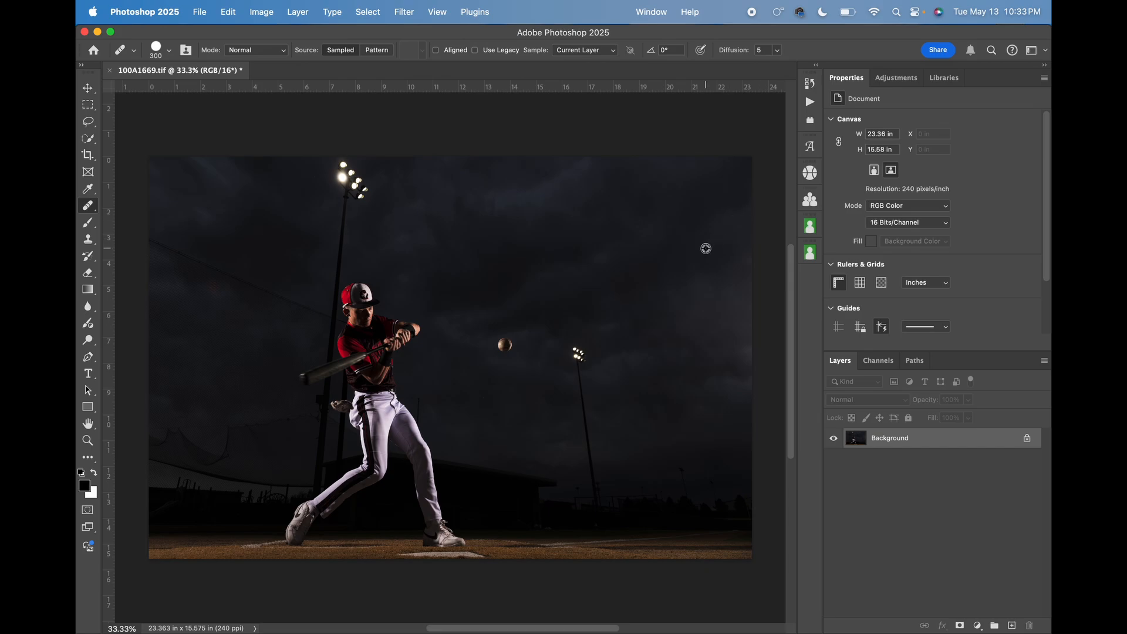
pyautogui.click(747, 350)
pyautogui.keyDown('alt'); pyautogui.click(686, 236); pyautogui.keyUp('alt')
pyautogui.moveTo(747, 261)
pyautogui.mouseDown()
pyautogui.moveTo(718, 297)
pyautogui.moveTo(688, 307)
pyautogui.moveTo(697, 289)
pyautogui.moveTo(720, 299)
pyautogui.moveTo(727, 281)
pyautogui.moveTo(719, 298)
pyautogui.moveTo(683, 302)
pyautogui.mouseUp()
pyautogui.keyDown('alt'); pyautogui.click(620, 284); pyautogui.keyUp('alt')
# Remove the faint line between the dugout roof and the distant light pole using the Remove tool at size 50.
pyautogui.press('super+equal')
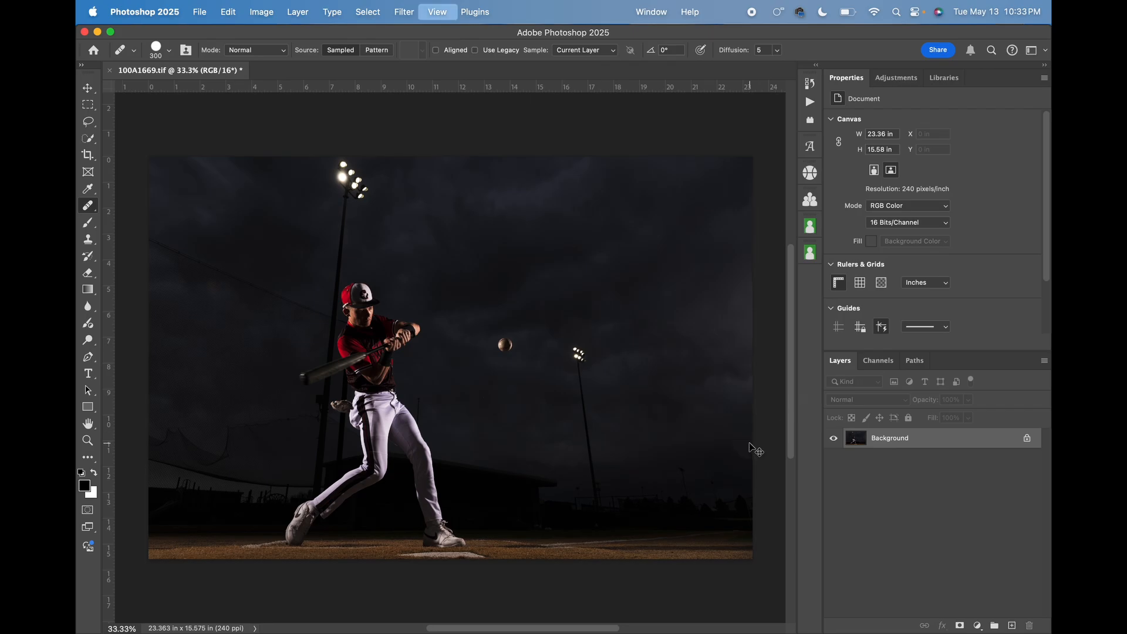
pyautogui.press('space')
pyautogui.moveTo(749, 444)
pyautogui.mouseDown()
pyautogui.moveTo(569, 309)
pyautogui.moveTo(642, 394)
pyautogui.mouseUp()
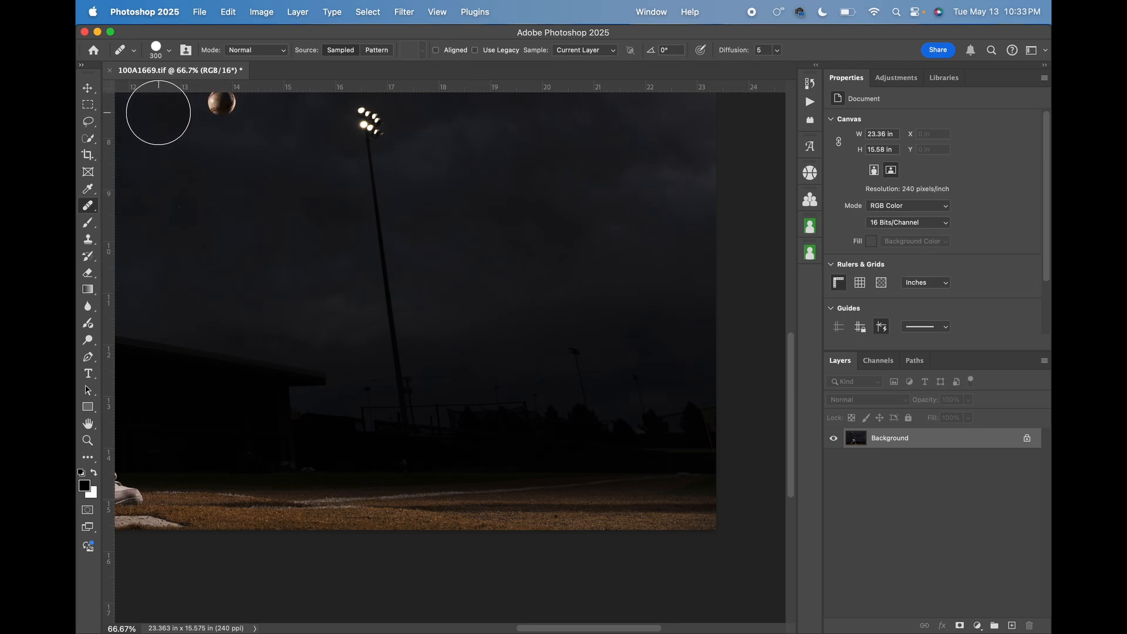
pyautogui.moveTo(88, 205); pyautogui.dragTo(128, 215)
pyautogui.click(343, 52)
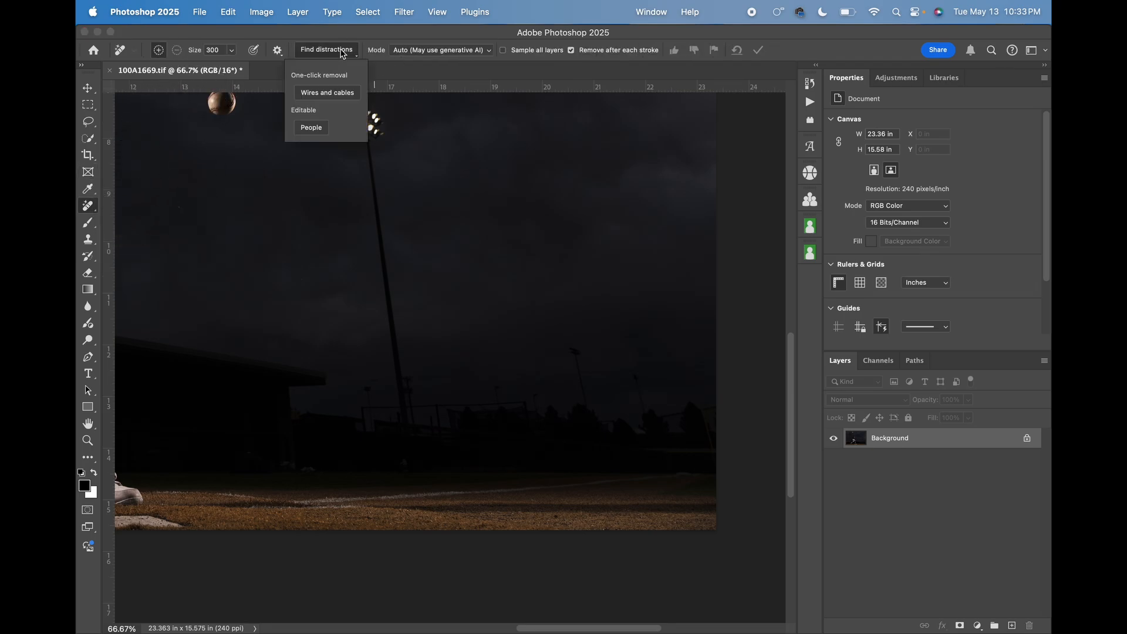
pyautogui.click(447, 34)
pyautogui.press('[')
pyautogui.press('[')
pyautogui.press('[')
pyautogui.press('[')
pyautogui.press('[')
pyautogui.press('[')
pyautogui.press('[')
pyautogui.press('[')
pyautogui.press('[')
pyautogui.press('[')
pyautogui.press('[')
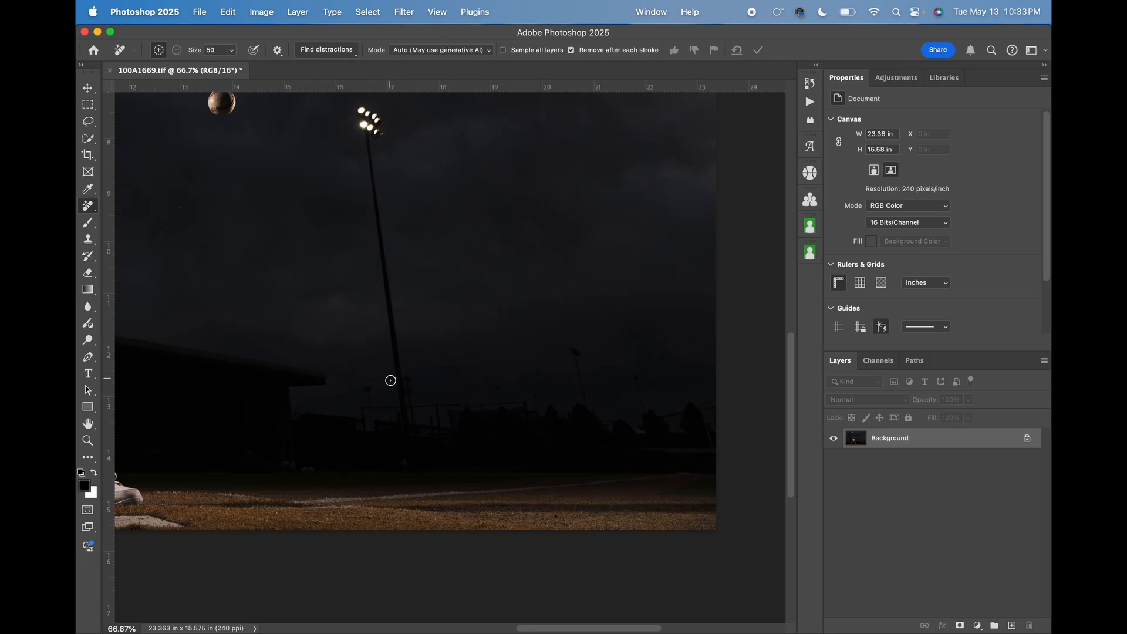
pyautogui.moveTo(390, 380); pyautogui.dragTo(332, 380)
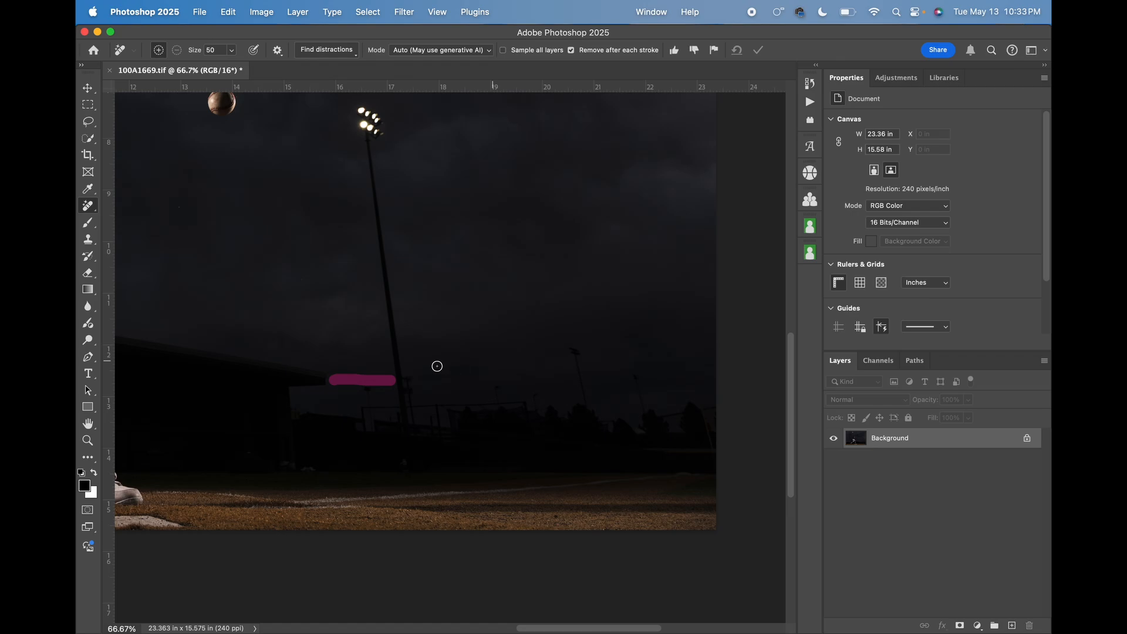
# Remove the small distant poles and faint lines above the tree line around the light pole using the Remove tool at size 80.
pyautogui.press(']')
pyautogui.press(']')
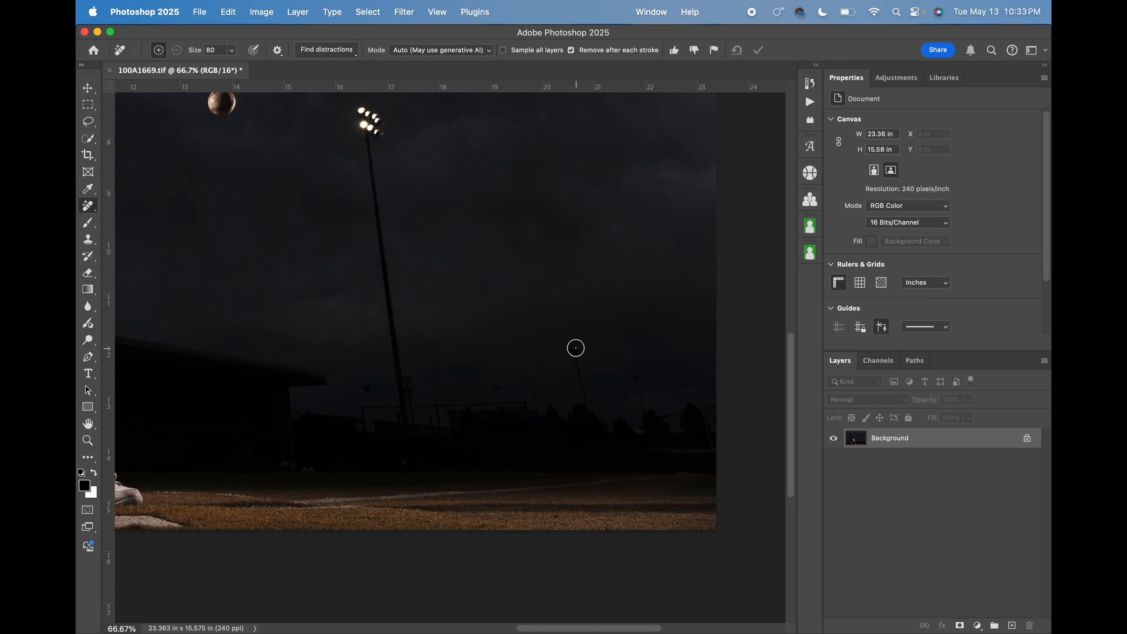
pyautogui.moveTo(576, 348); pyautogui.dragTo(583, 403)
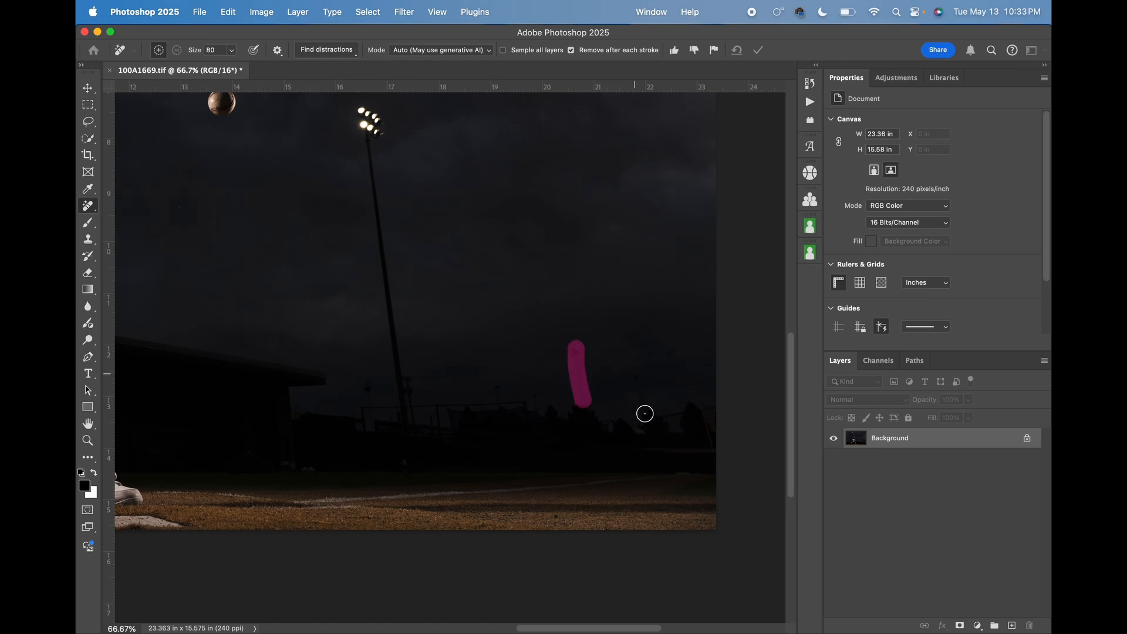
pyautogui.moveTo(672, 413); pyautogui.dragTo(644, 404)
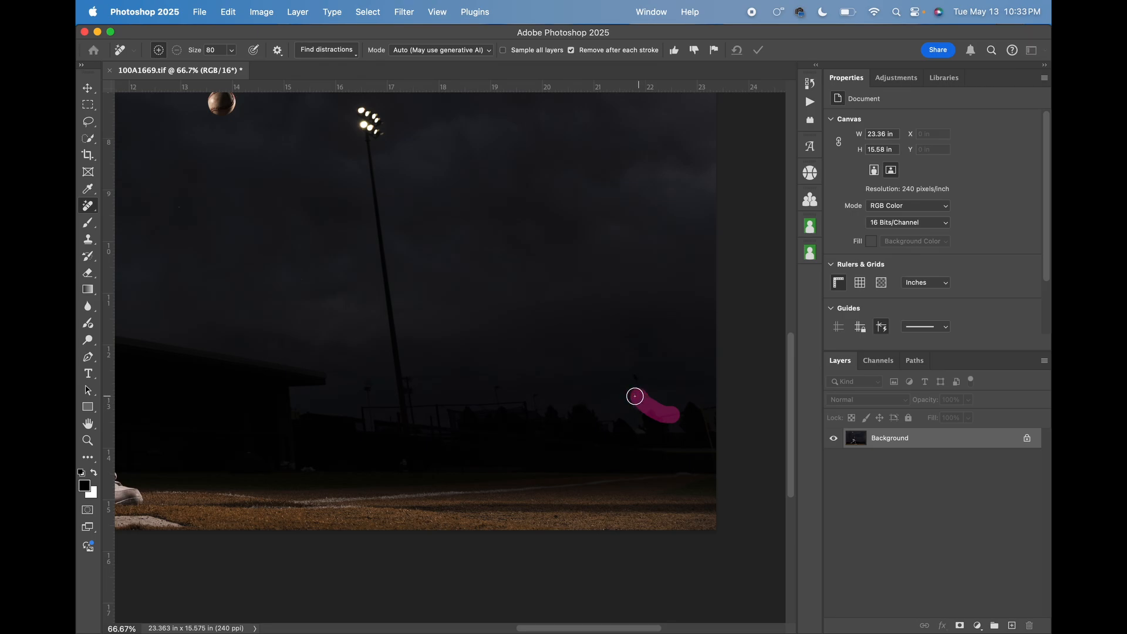
pyautogui.moveTo(538, 391)
pyautogui.mouseDown()
pyautogui.moveTo(537, 407)
pyautogui.moveTo(499, 393)
pyautogui.mouseUp()
pyautogui.moveTo(412, 380)
pyautogui.mouseDown()
pyautogui.moveTo(414, 400)
pyautogui.moveTo(371, 387)
pyautogui.moveTo(367, 399)
pyautogui.mouseUp()
pyautogui.moveTo(631, 370); pyautogui.dragTo(639, 400)
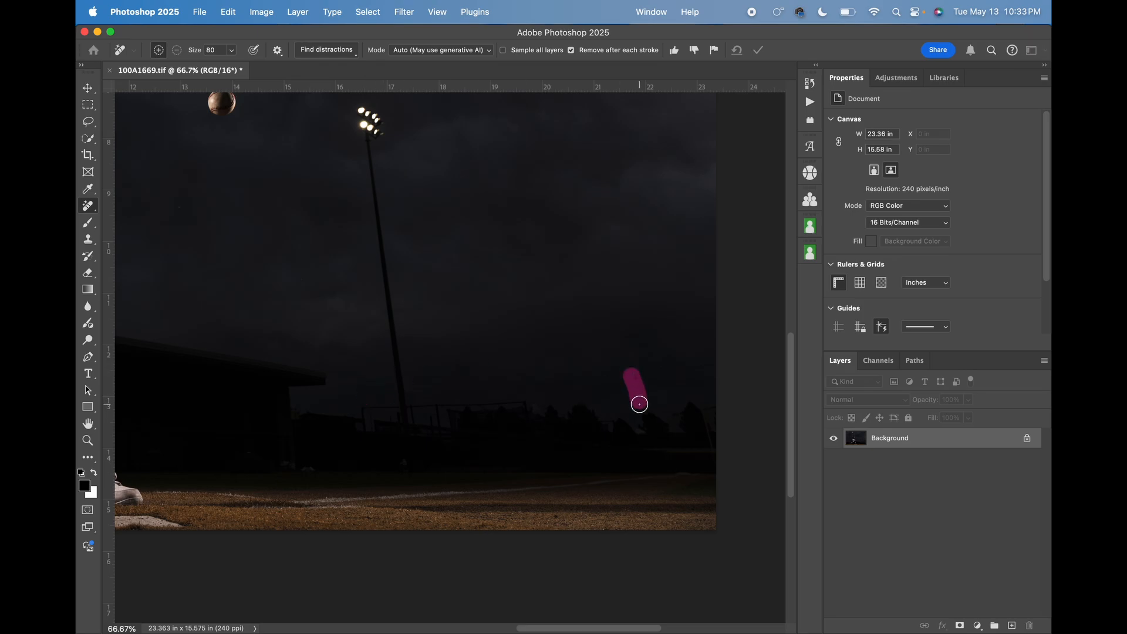
pyautogui.moveTo(412, 380); pyautogui.dragTo(562, 372)
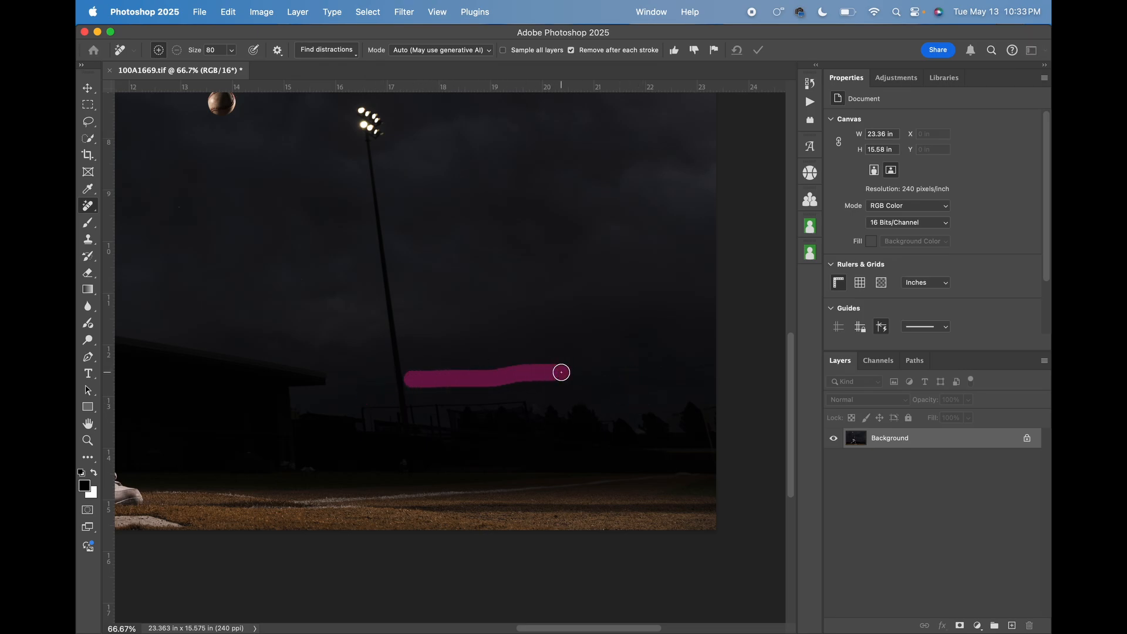
pyautogui.moveTo(721, 365); pyautogui.dragTo(591, 373)
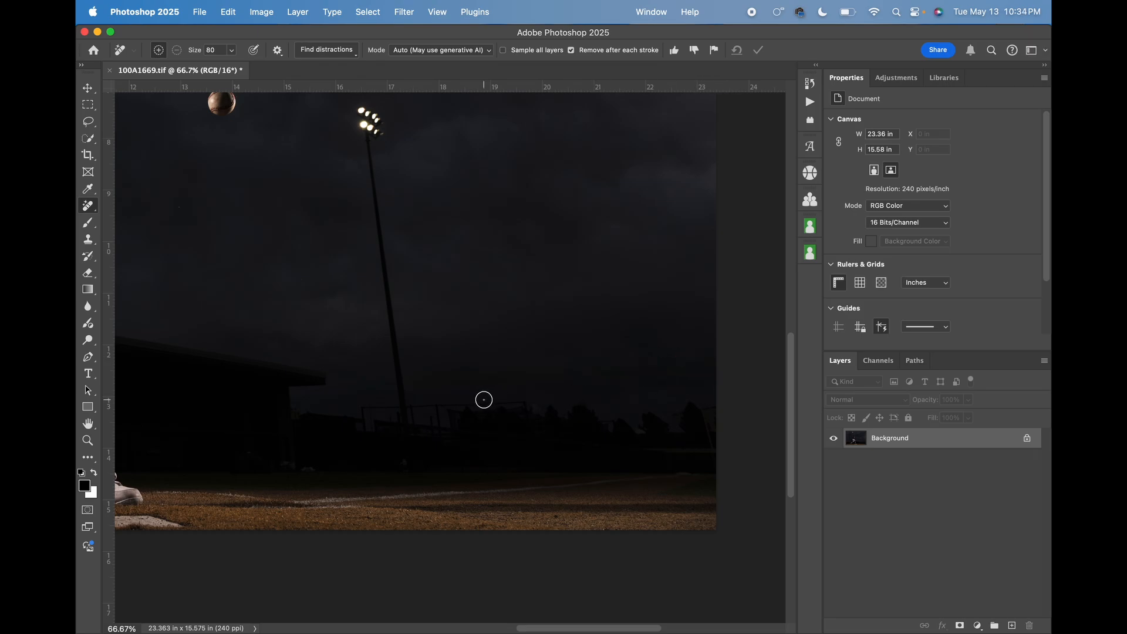
# Paint out the distraction in the dark area below the netting at the photo's lower-left edge with the Remove tool.
pyautogui.scroll(-3, 483, 397)
pyautogui.scroll(3, 483, 398)
pyautogui.hscroll(-15, 460, 399)
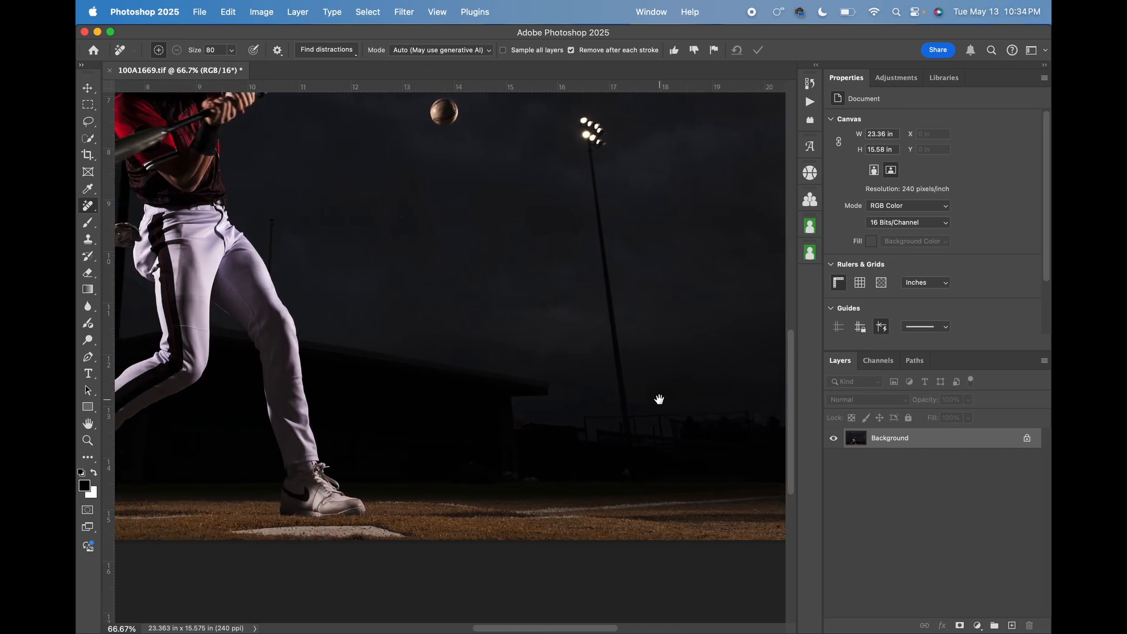
pyautogui.hscroll(-5, 502, 400)
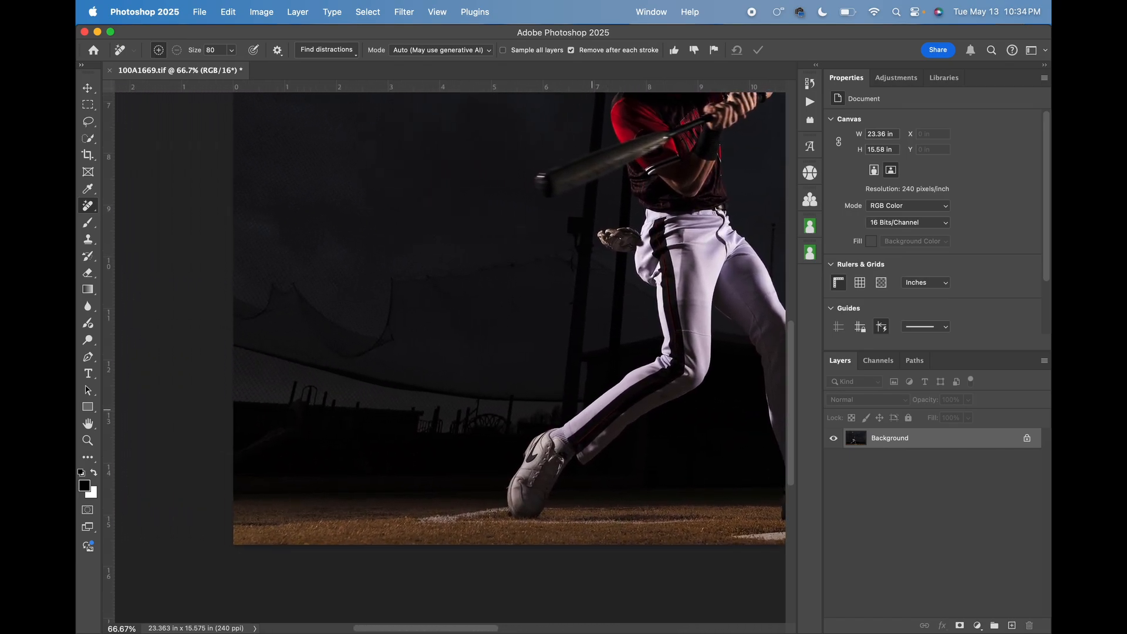
pyautogui.moveTo(296, 430); pyautogui.dragTo(229, 458)
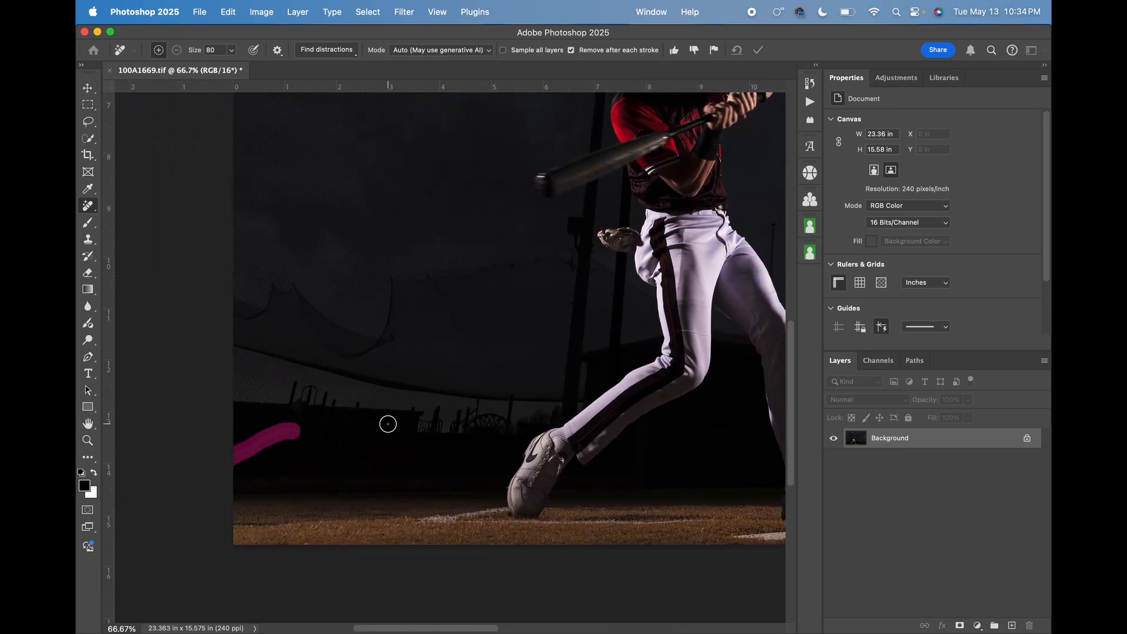
# Try removing the post silhouettes below the netting on the left, and undo that removal.
pyautogui.moveTo(292, 388)
pyautogui.mouseDown()
pyautogui.moveTo(390, 397)
pyautogui.moveTo(356, 408)
pyautogui.moveTo(286, 400)
pyautogui.moveTo(378, 401)
pyautogui.mouseUp()
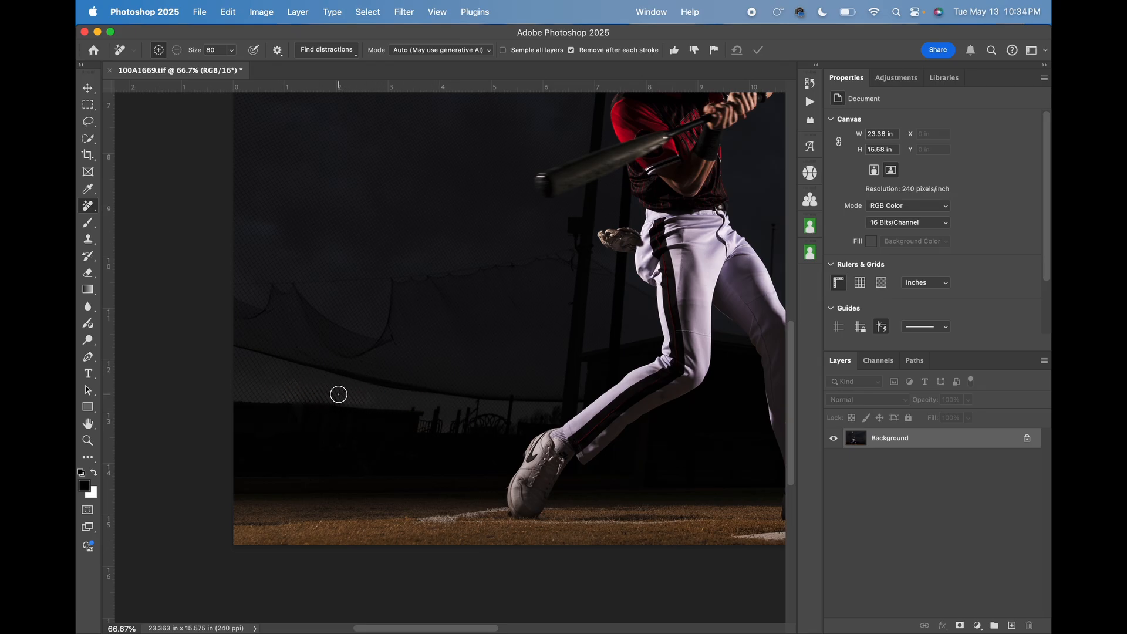
pyautogui.press('super+z')
# Remove the thin background pole beside the batter's front hip with the Remove tool at size 80.
pyautogui.scroll(-3, 682, 373)
pyautogui.scroll(4, 683, 373)
pyautogui.hscroll(3, 684, 374)
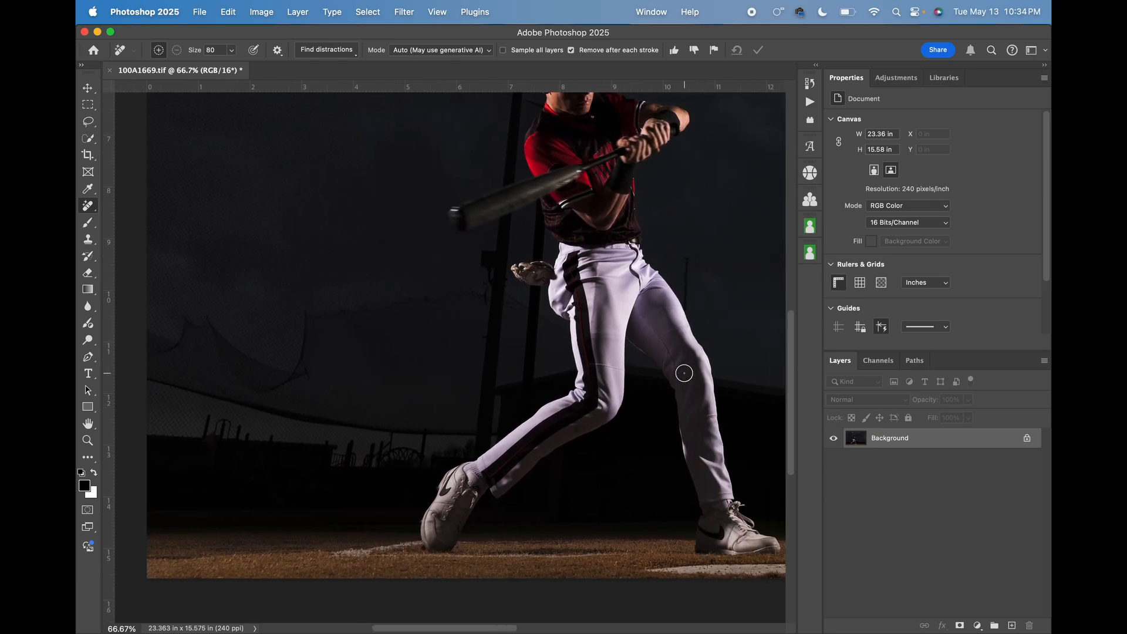
pyautogui.moveTo(689, 255); pyautogui.dragTo(691, 302)
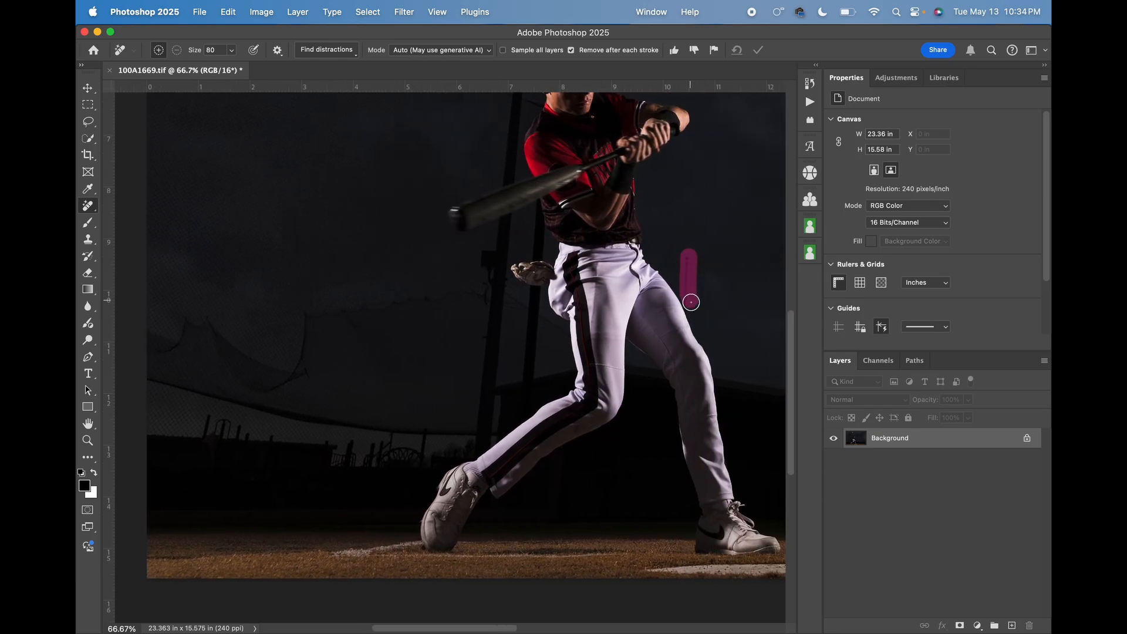
pyautogui.hscroll(2, 751, 290)
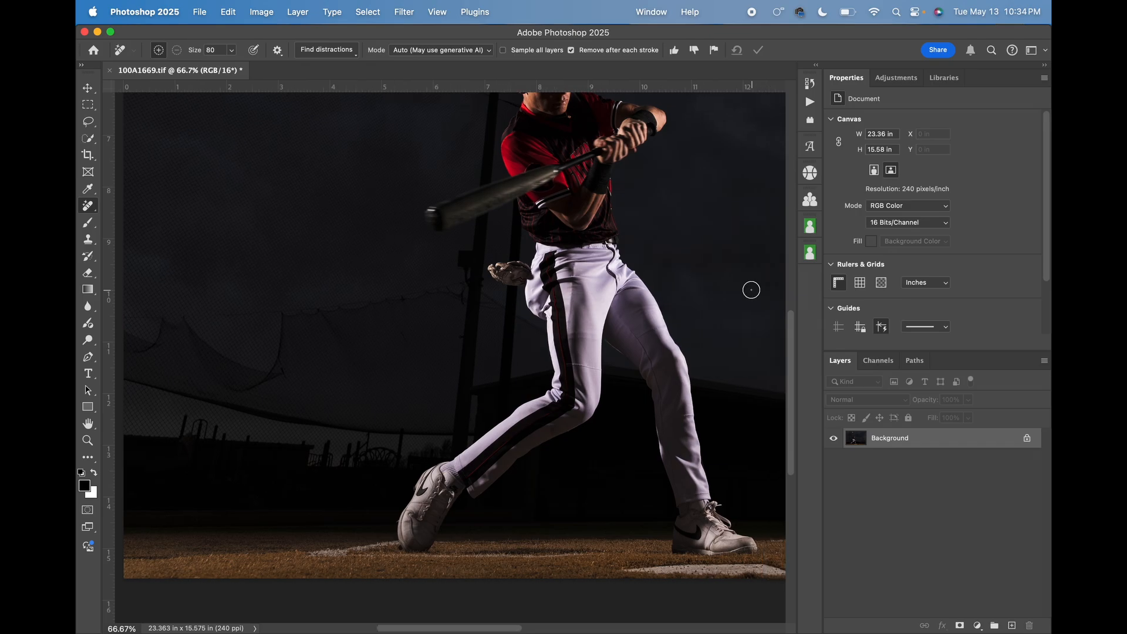
pyautogui.hscroll(8, 751, 290)
pyautogui.scroll(-3, 751, 290)
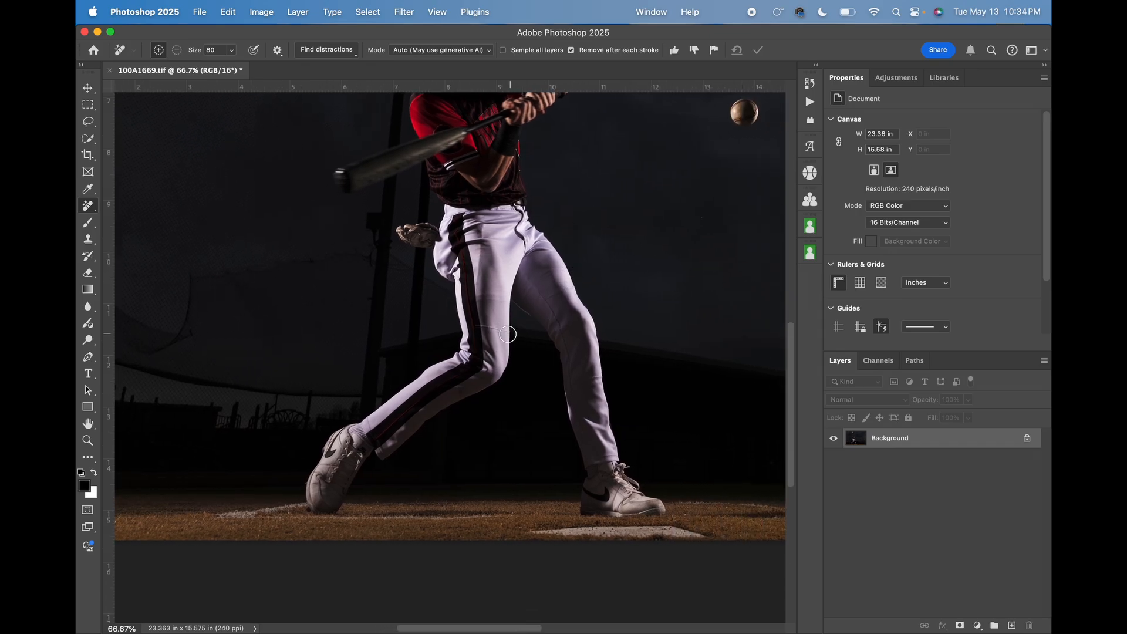
pyautogui.scroll(5, 473, 335)
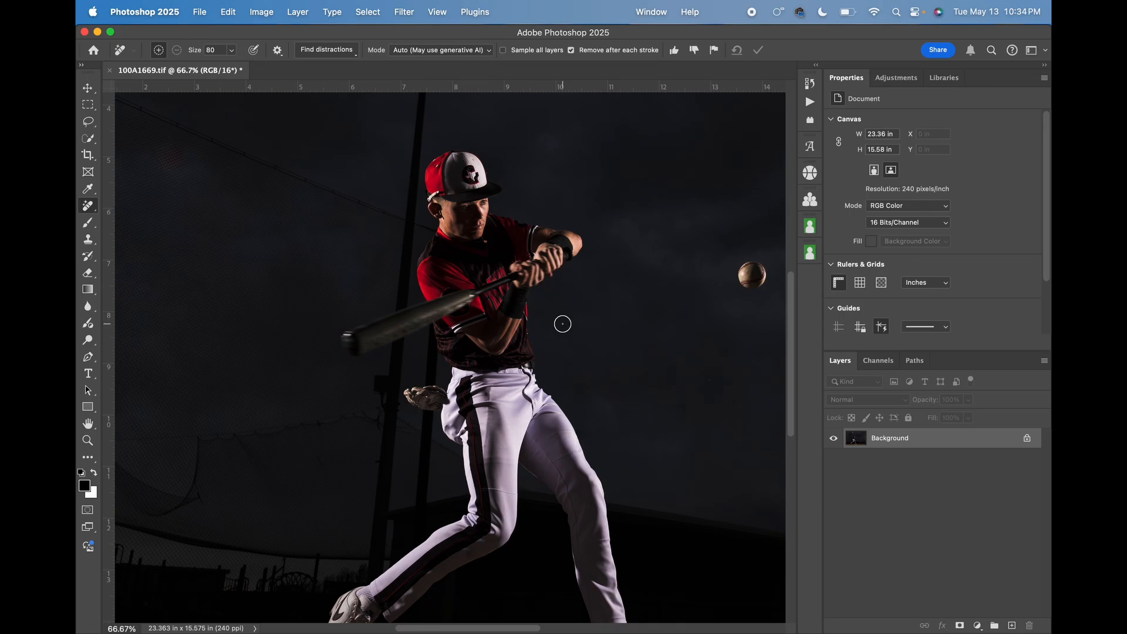
# Run the LAB Mode action on the cleaned-up photo.
pyautogui.press('super+minus')
pyautogui.press('super+minus')
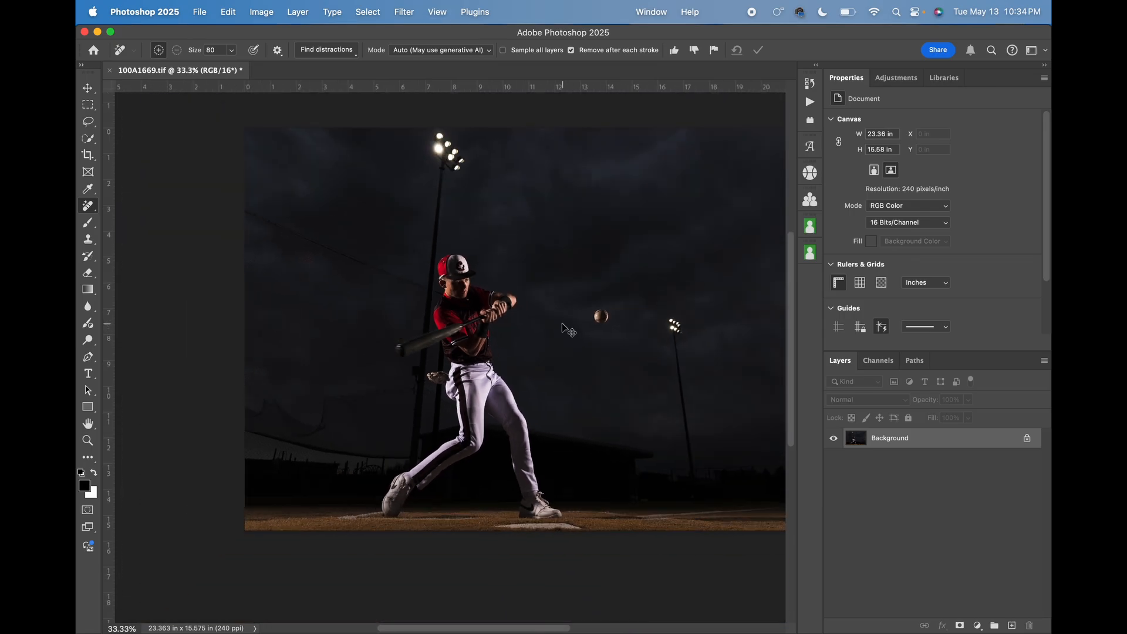
pyautogui.press('super+minus')
pyautogui.hscroll(2, 562, 324)
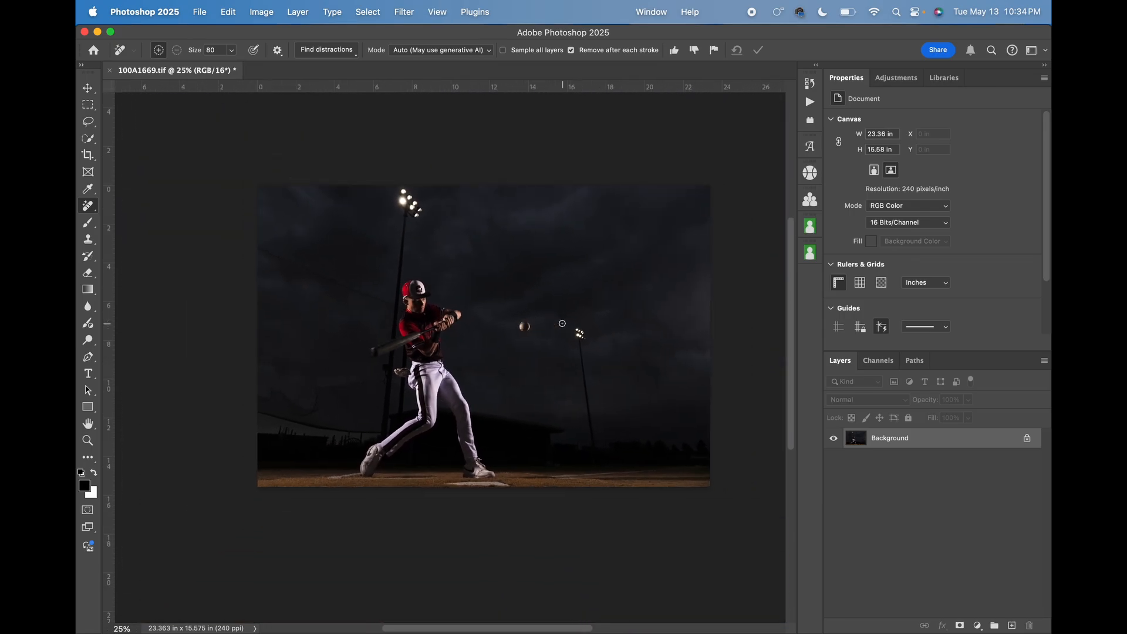
pyautogui.press('super+plus')
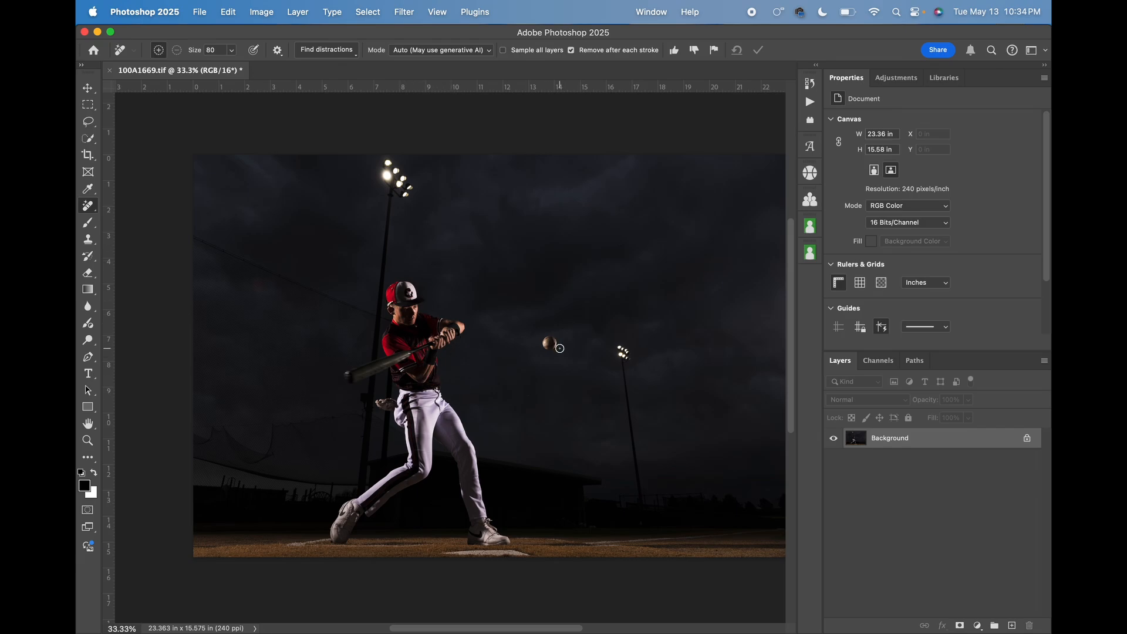
pyautogui.press('super+minus')
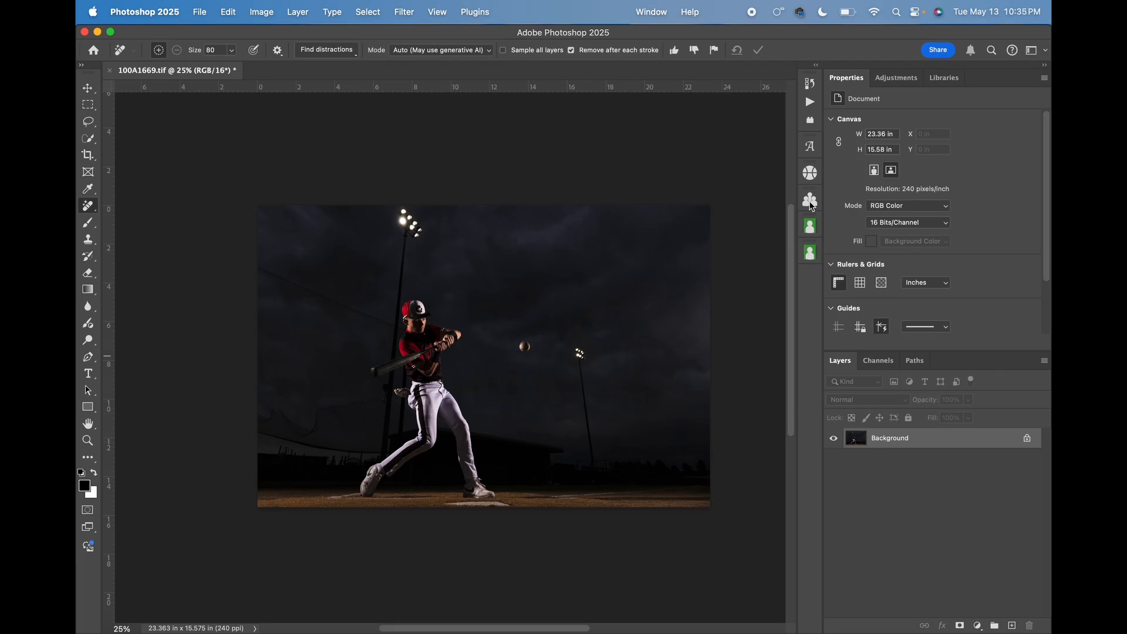
pyautogui.click(808, 102)
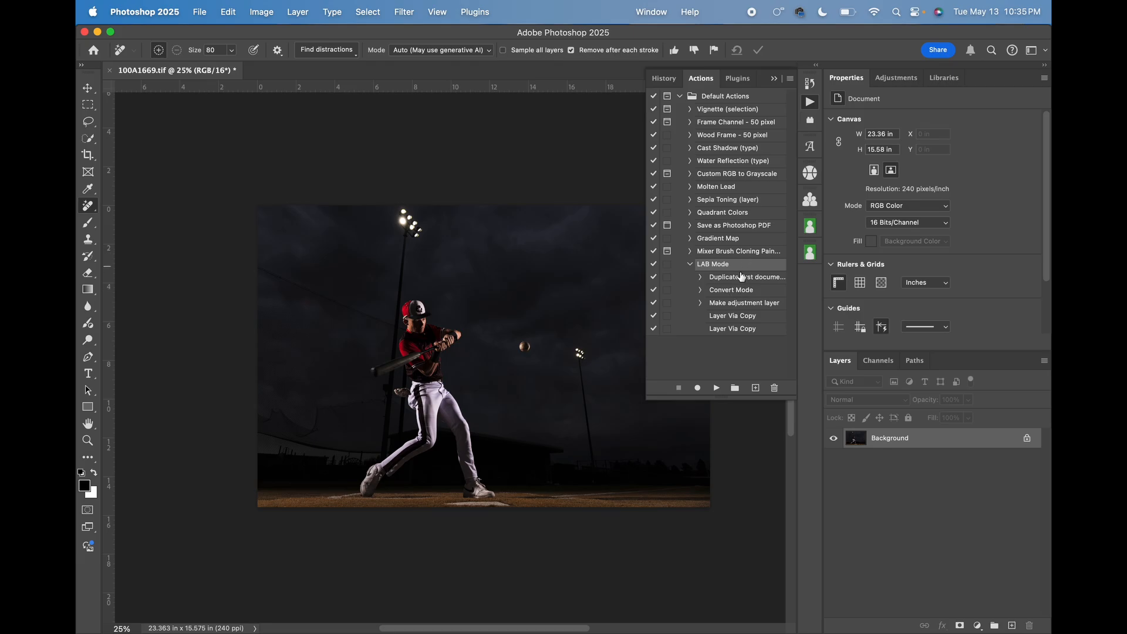
pyautogui.click(717, 388)
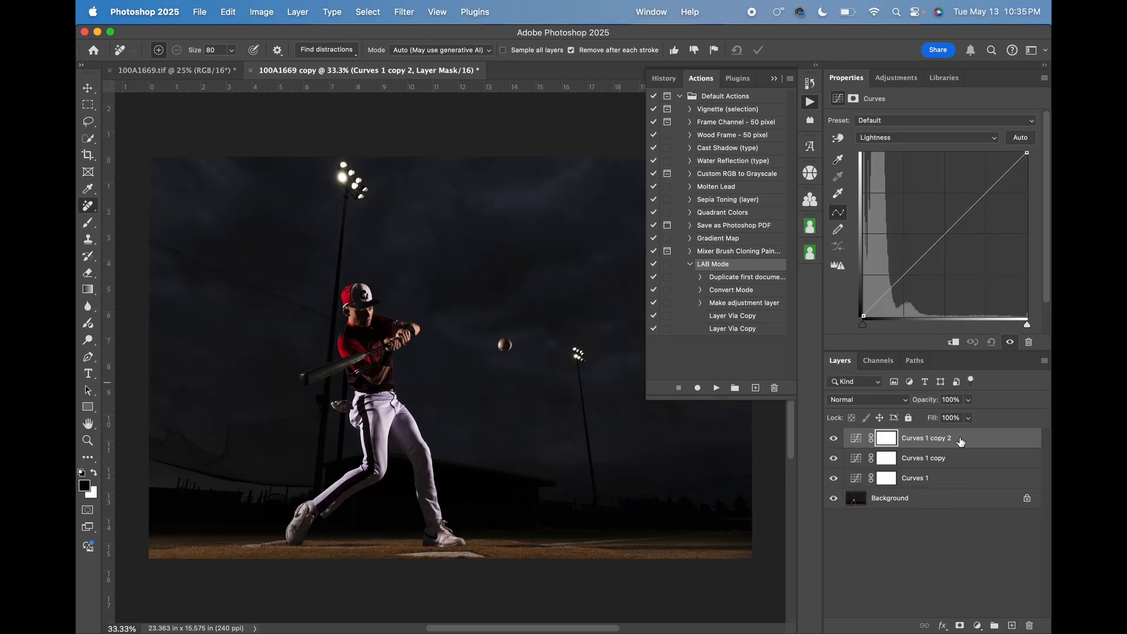
# Shape a contrast S-curve on the Lightness channel of Curves 1 copy 2, raising highlights, lowering shadows and slightly lifting the black point.
pyautogui.click(988, 182)
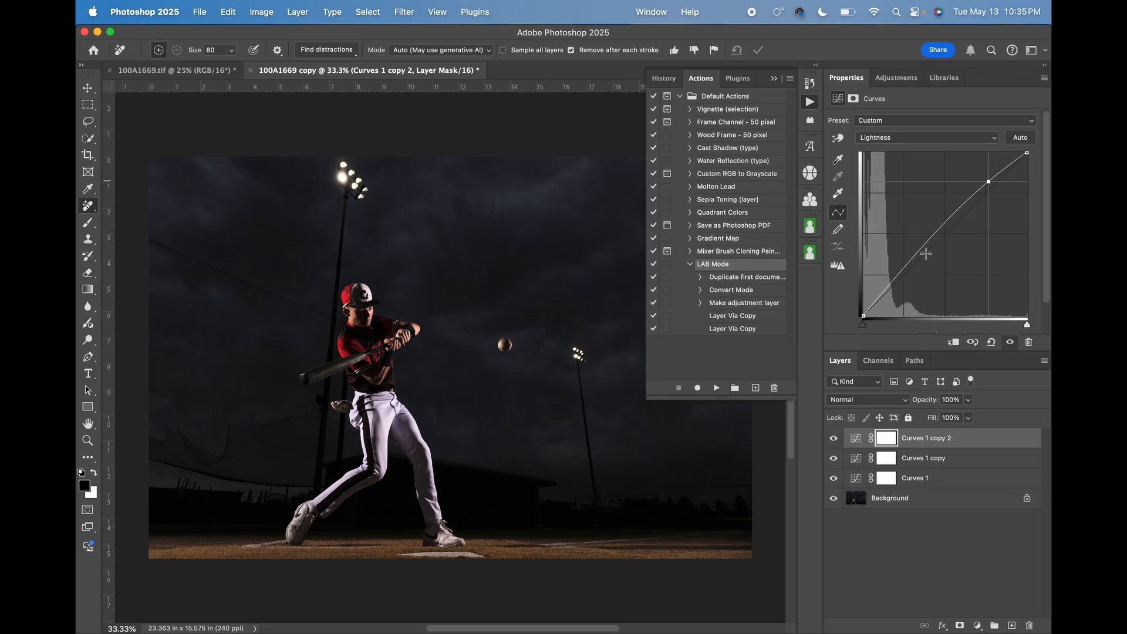
pyautogui.moveTo(907, 266); pyautogui.dragTo(908, 274)
pyautogui.moveTo(864, 316); pyautogui.dragTo(864, 311)
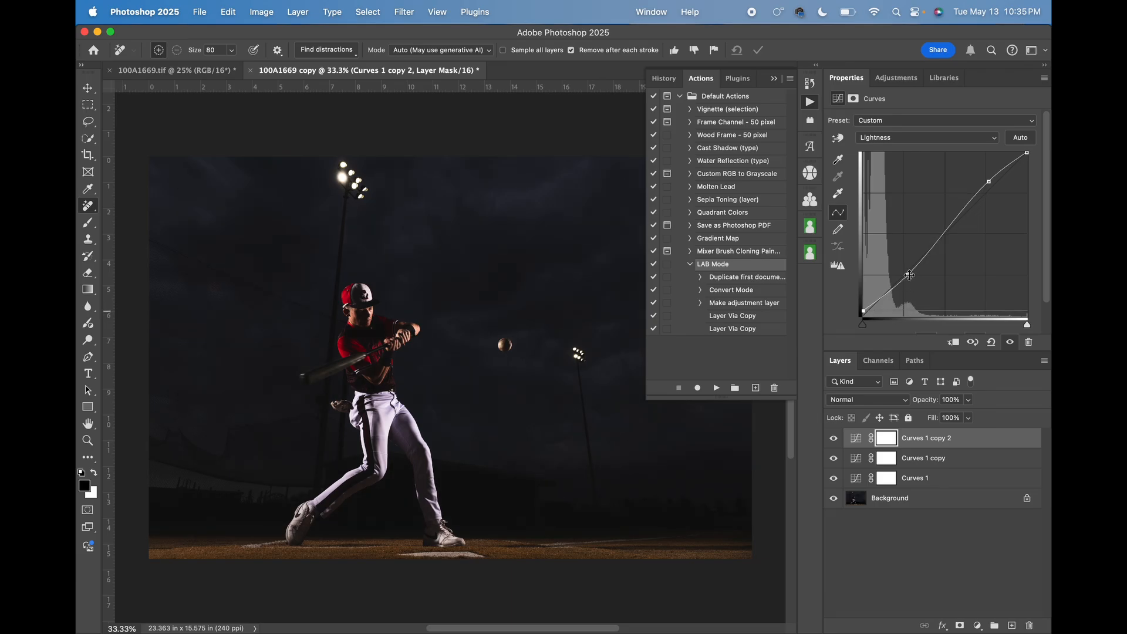
pyautogui.moveTo(910, 275); pyautogui.dragTo(910, 277)
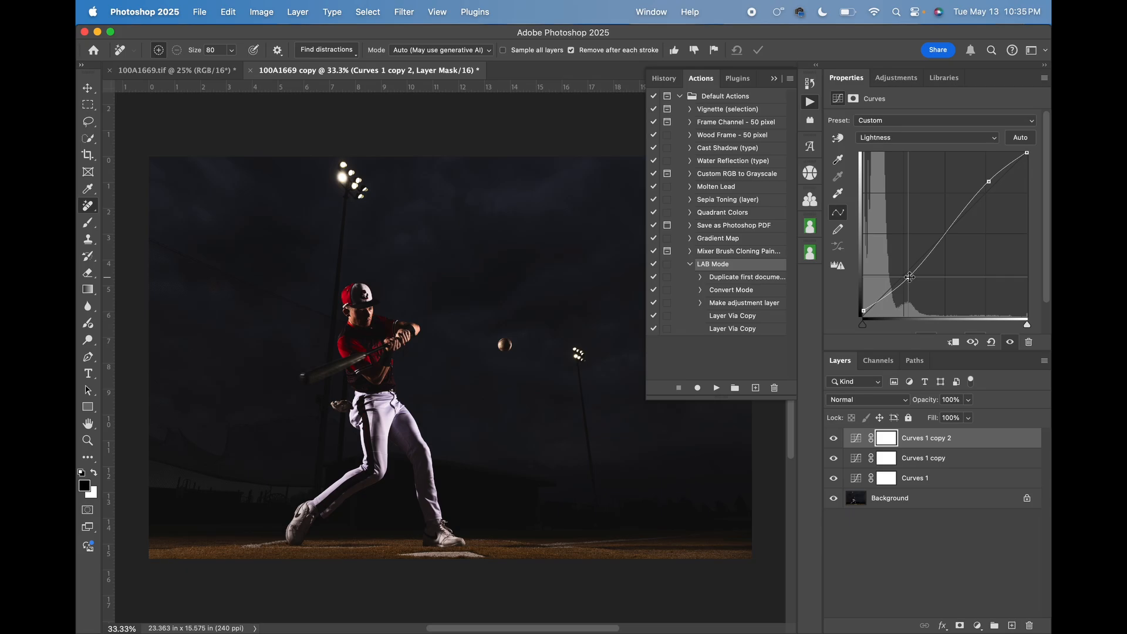
pyautogui.moveTo(989, 182); pyautogui.dragTo(990, 185)
# Add a gentle S-curve to the a channel of Curves 1 copy, keeping the curve's centre roughly neutral.
pyautogui.click(976, 460)
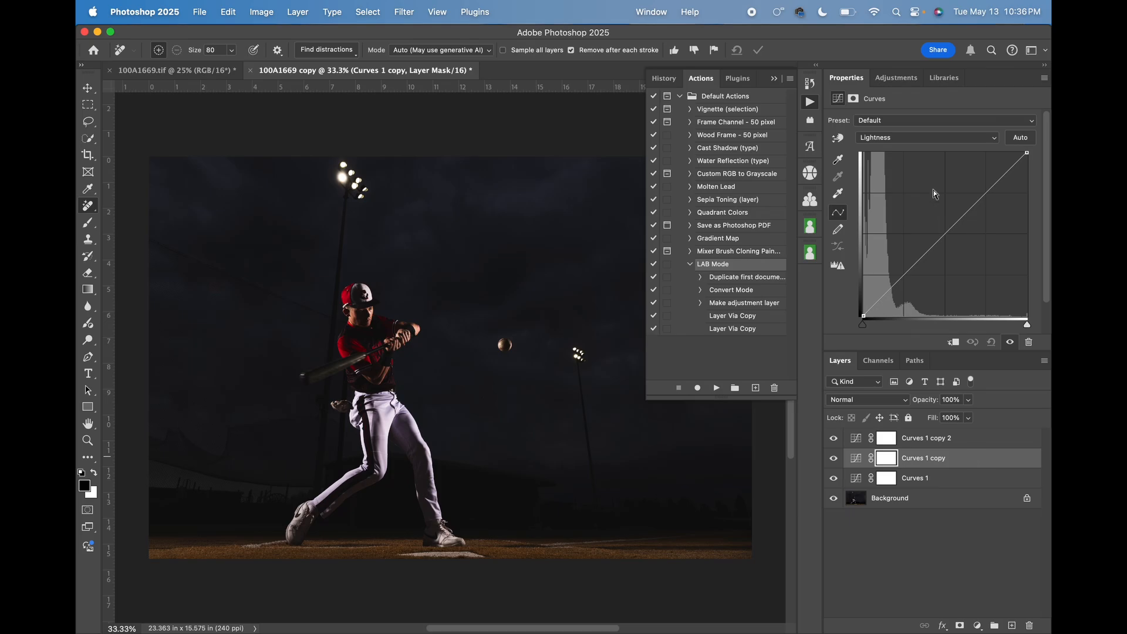
pyautogui.click(929, 139)
pyautogui.click(917, 153)
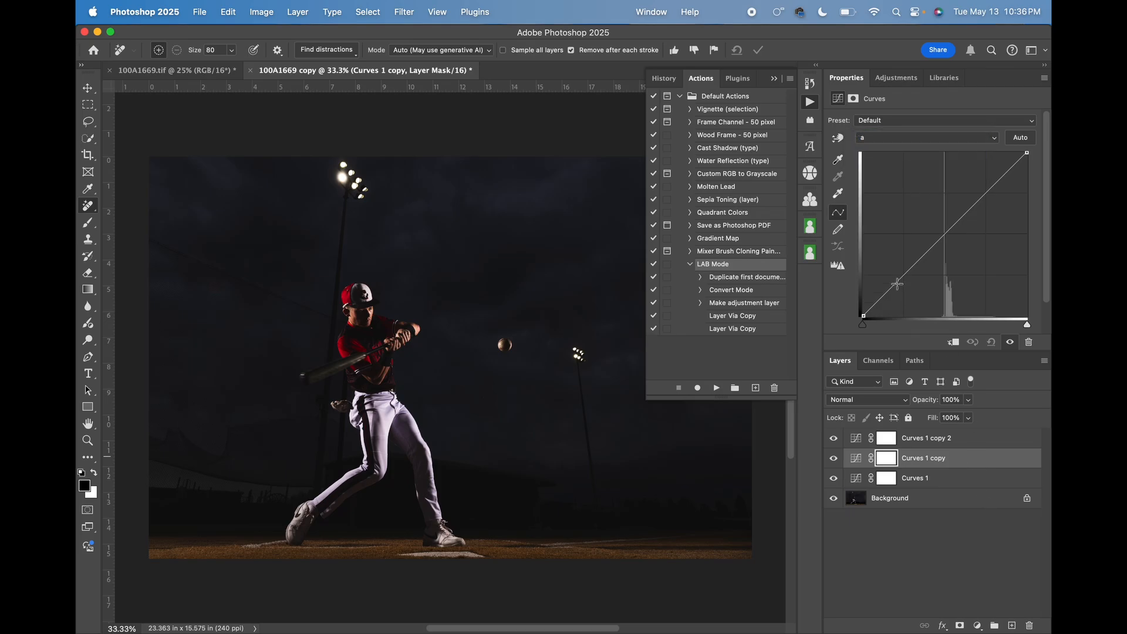
pyautogui.click(898, 284)
pyautogui.moveTo(899, 285); pyautogui.dragTo(899, 286)
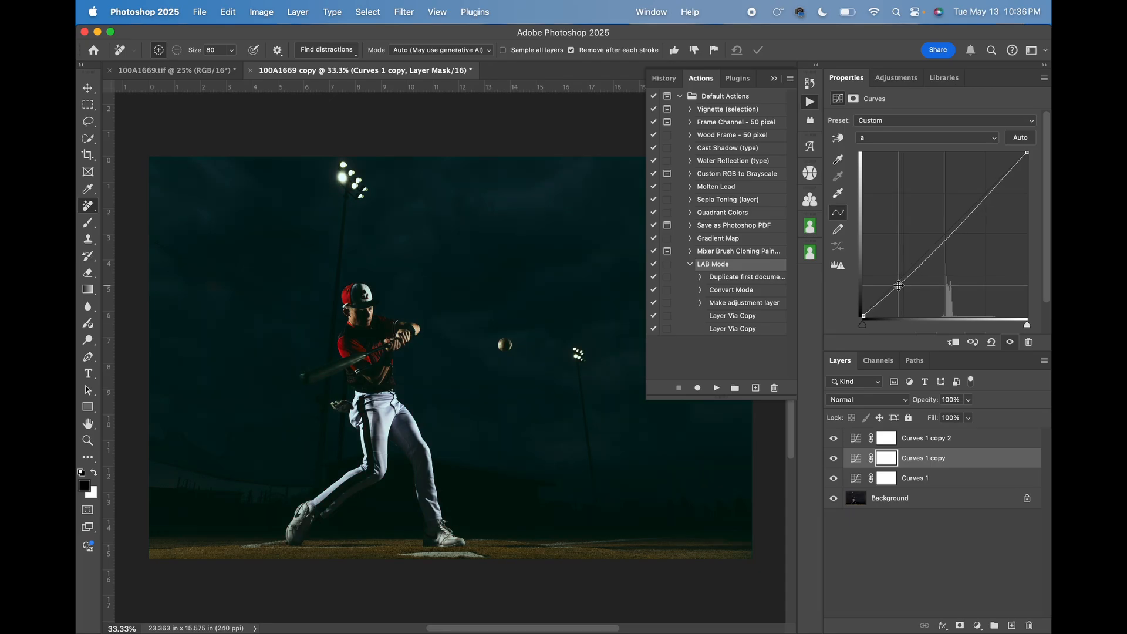
pyautogui.moveTo(990, 192); pyautogui.dragTo(986, 187)
pyautogui.moveTo(899, 286); pyautogui.dragTo(899, 287)
pyautogui.moveTo(986, 186); pyautogui.dragTo(986, 187)
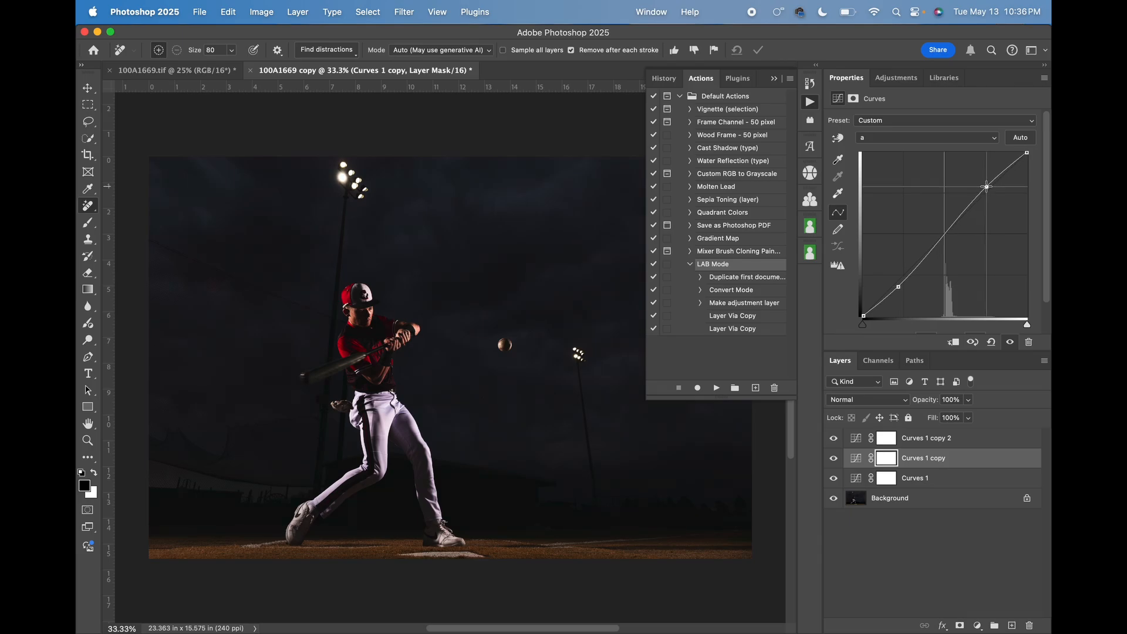
# Build an S-curve on the b channel of Curves 1, with a lowered lower point and a raised upper point.
pyautogui.click(946, 484)
pyautogui.click(904, 138)
pyautogui.click(903, 178)
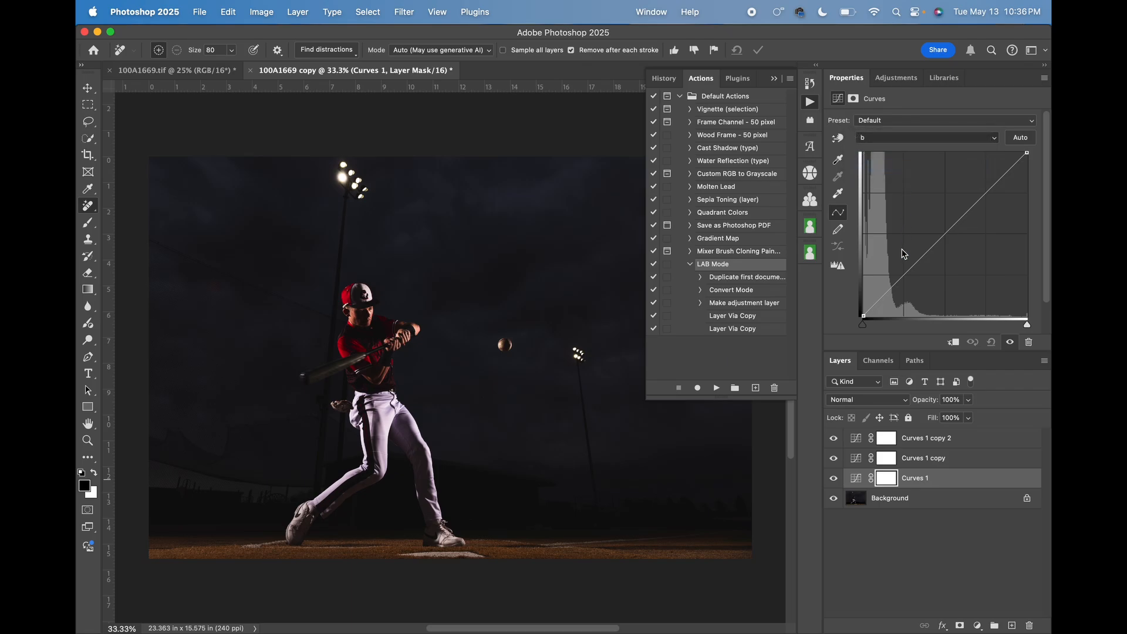
pyautogui.moveTo(893, 296); pyautogui.dragTo(893, 290)
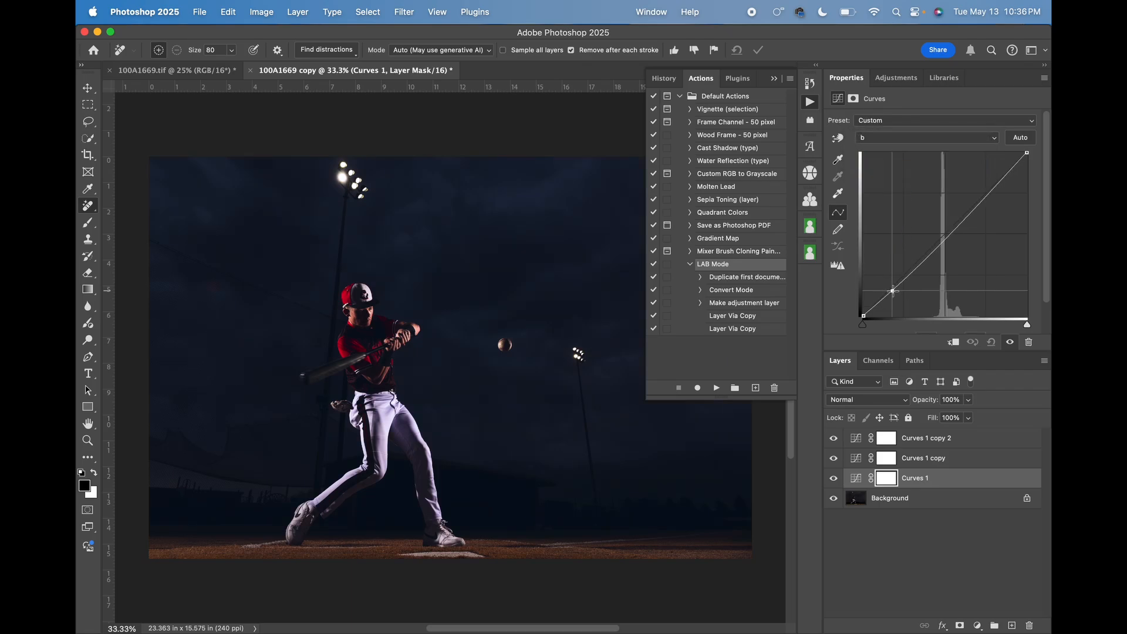
pyautogui.moveTo(991, 189); pyautogui.dragTo(992, 184)
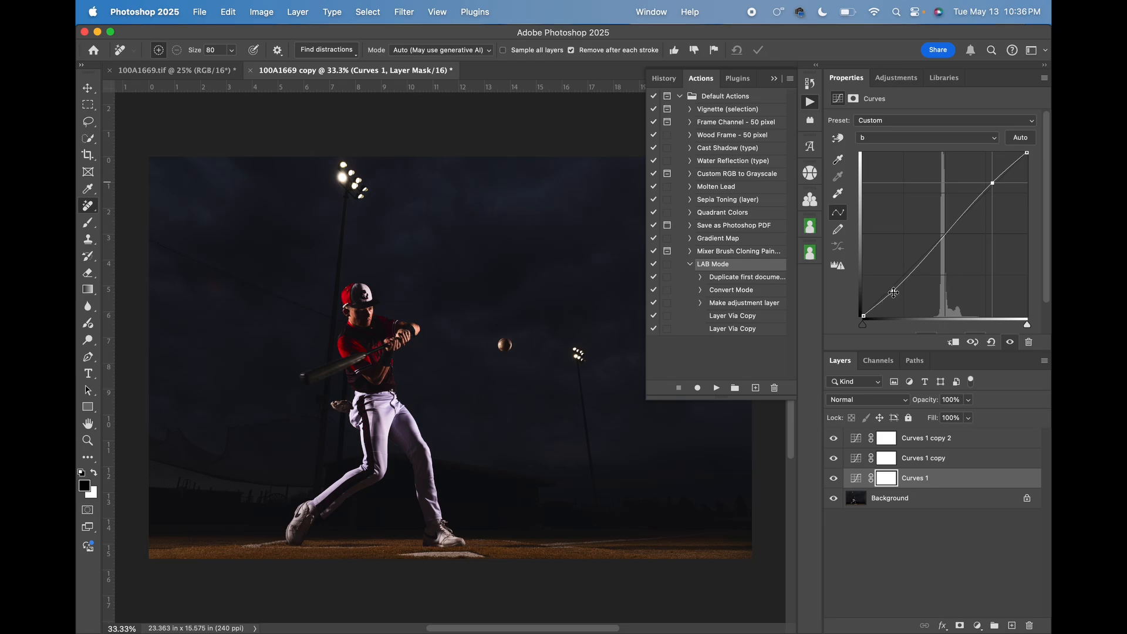
pyautogui.moveTo(894, 291); pyautogui.dragTo(892, 293)
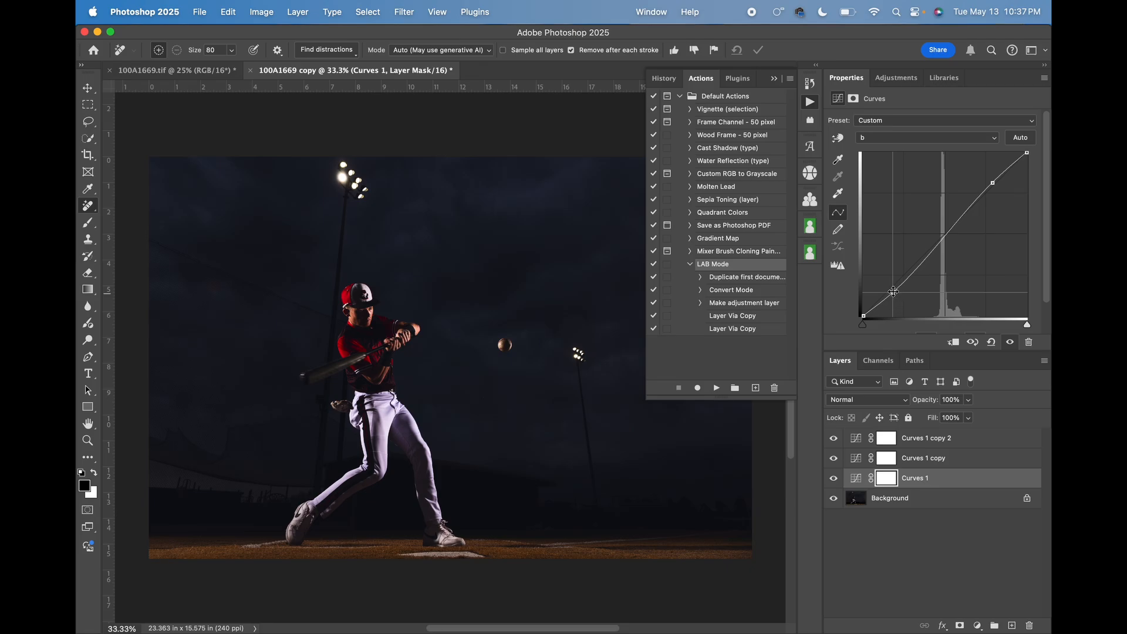
pyautogui.moveTo(893, 293); pyautogui.dragTo(893, 295)
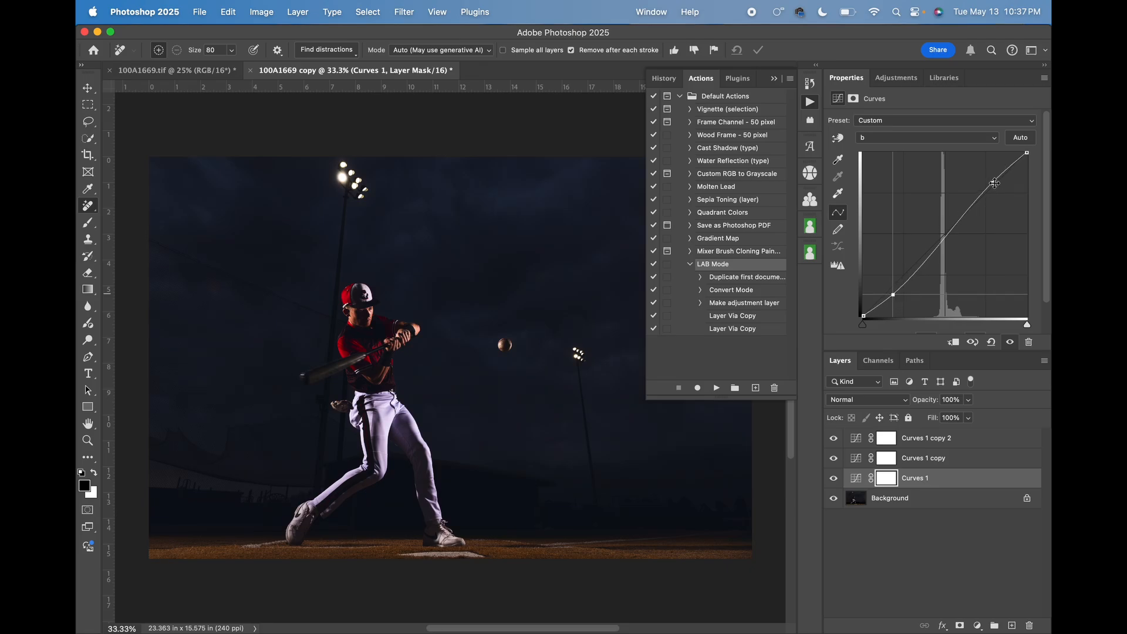
pyautogui.moveTo(992, 183); pyautogui.dragTo(992, 182)
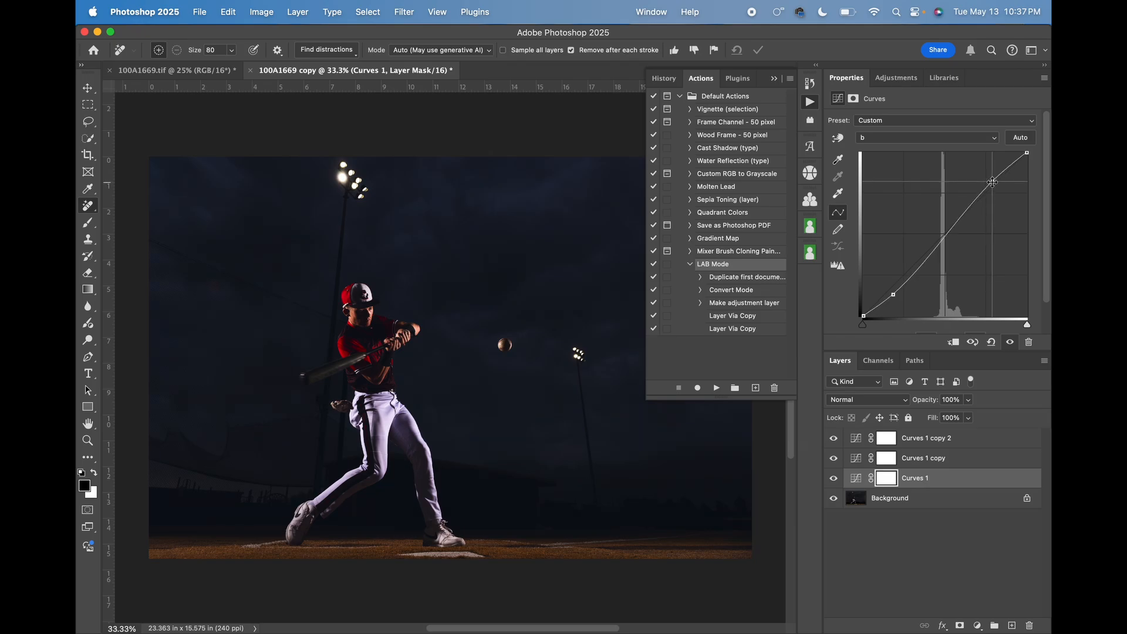
# Group the three Curves adjustment layers and put away the list of actions.
pyautogui.keyDown('shift'); pyautogui.click(959, 445); pyautogui.keyUp('shift')
pyautogui.press('super+g')
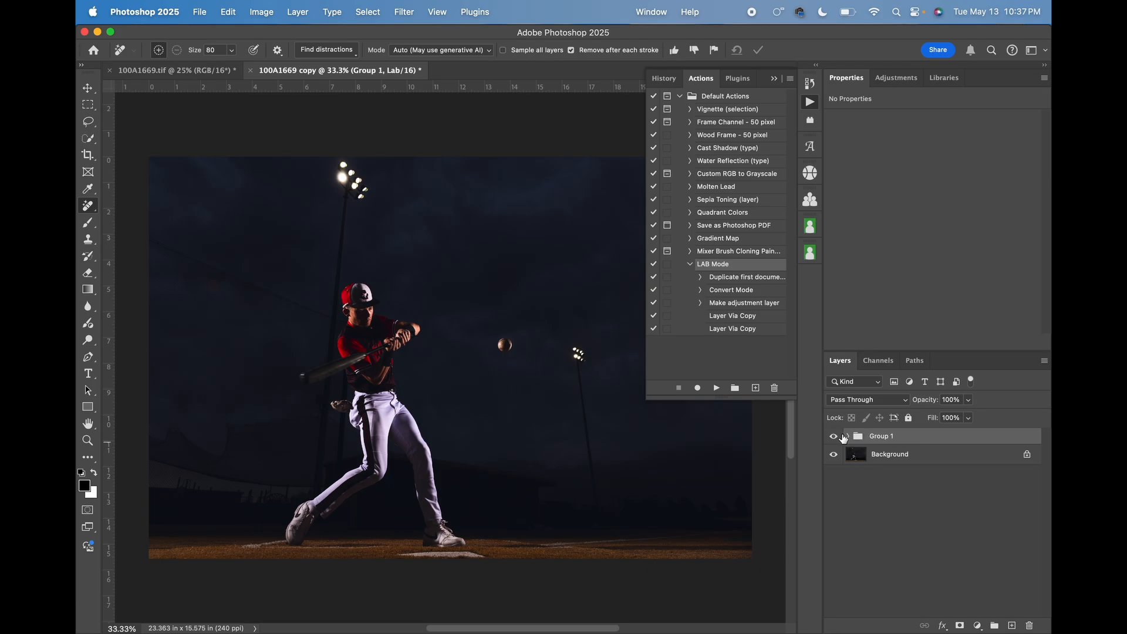
pyautogui.click(834, 437)
pyautogui.click(833, 438)
pyautogui.click(810, 101)
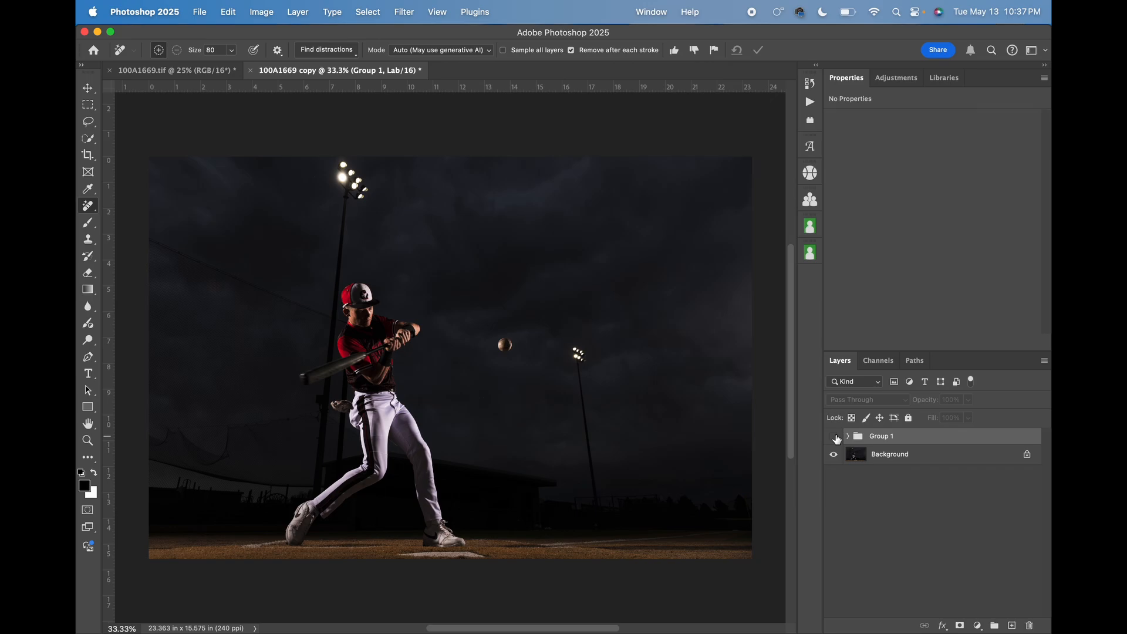
# Compare the photo with and without the Curves group by toggling its visibility repeatedly.
pyautogui.click(834, 437)
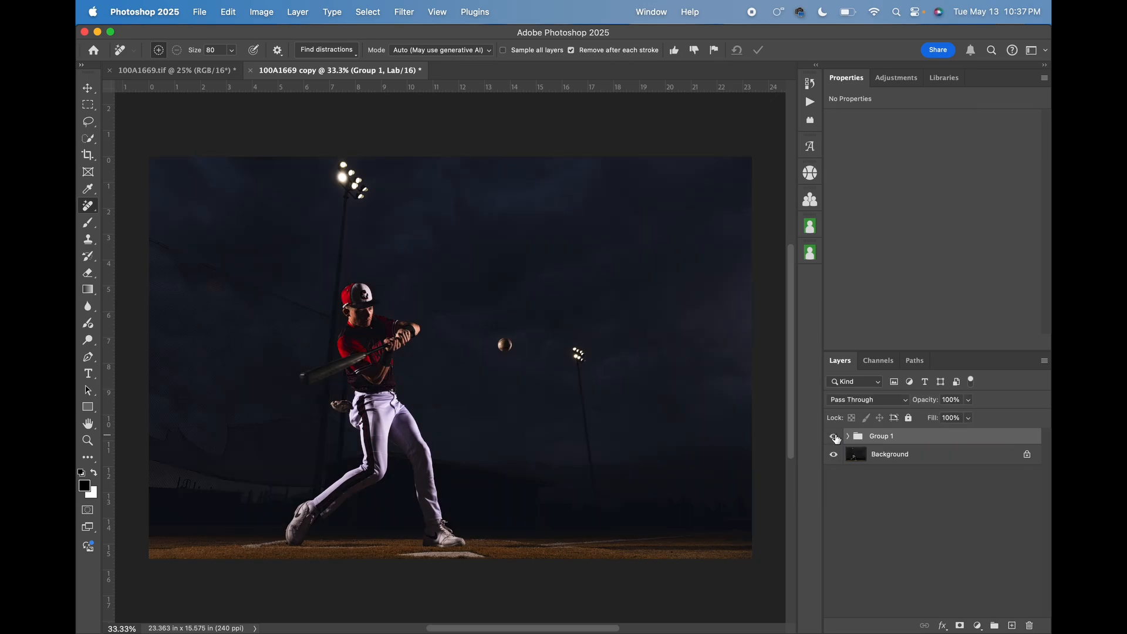
pyautogui.click(833, 437)
pyautogui.click(833, 437)
pyautogui.click(834, 438)
pyautogui.click(835, 437)
pyautogui.click(834, 437)
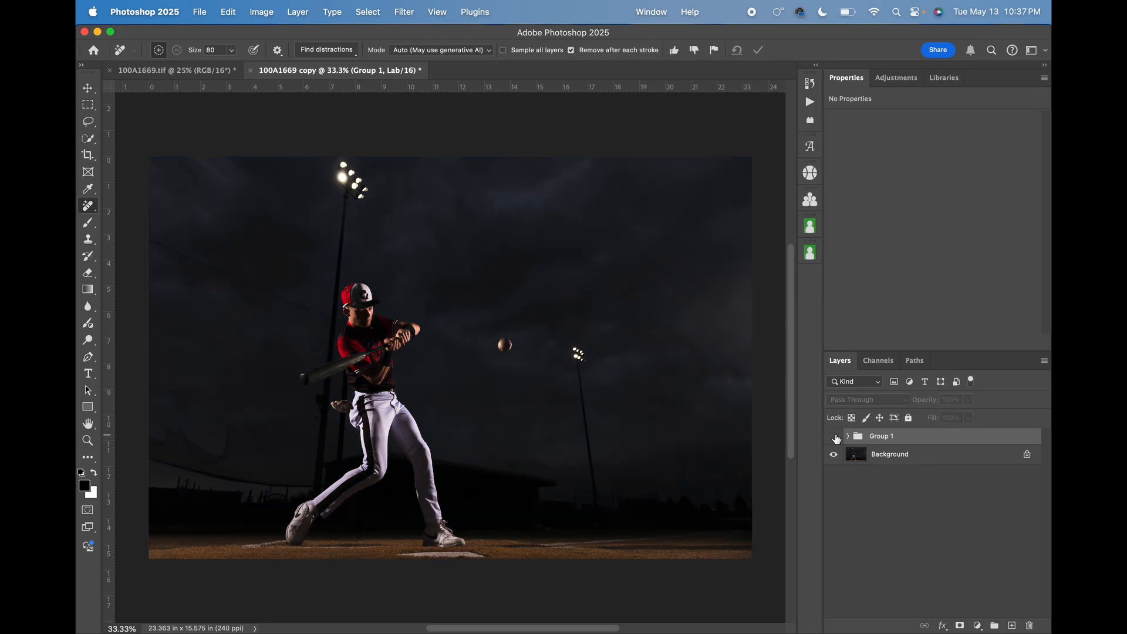
pyautogui.click(834, 438)
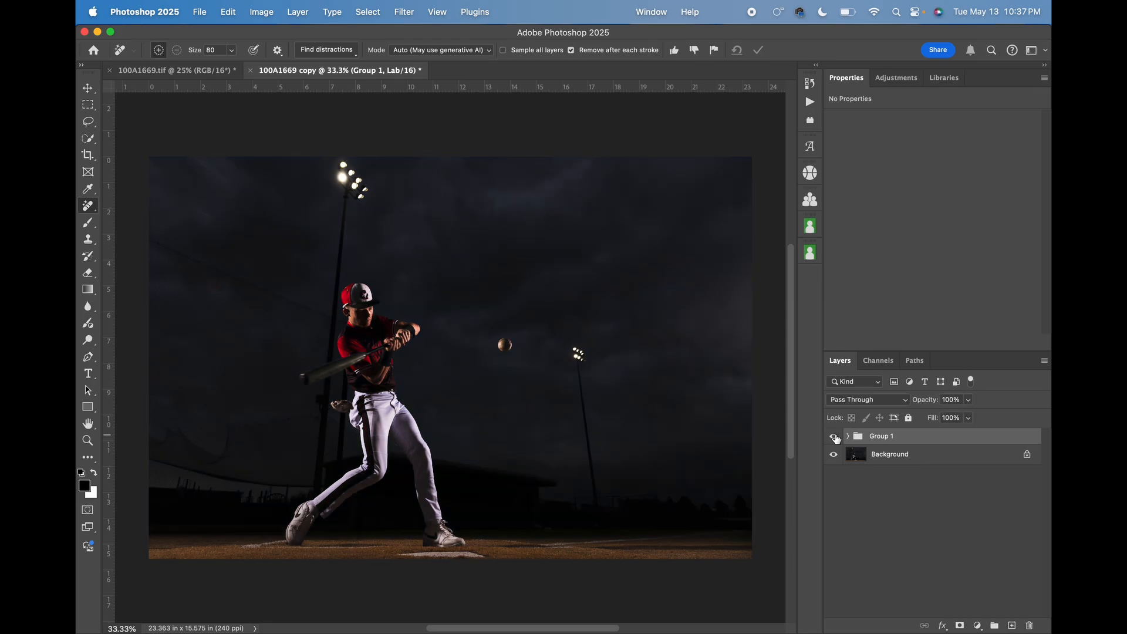
pyautogui.click(834, 437)
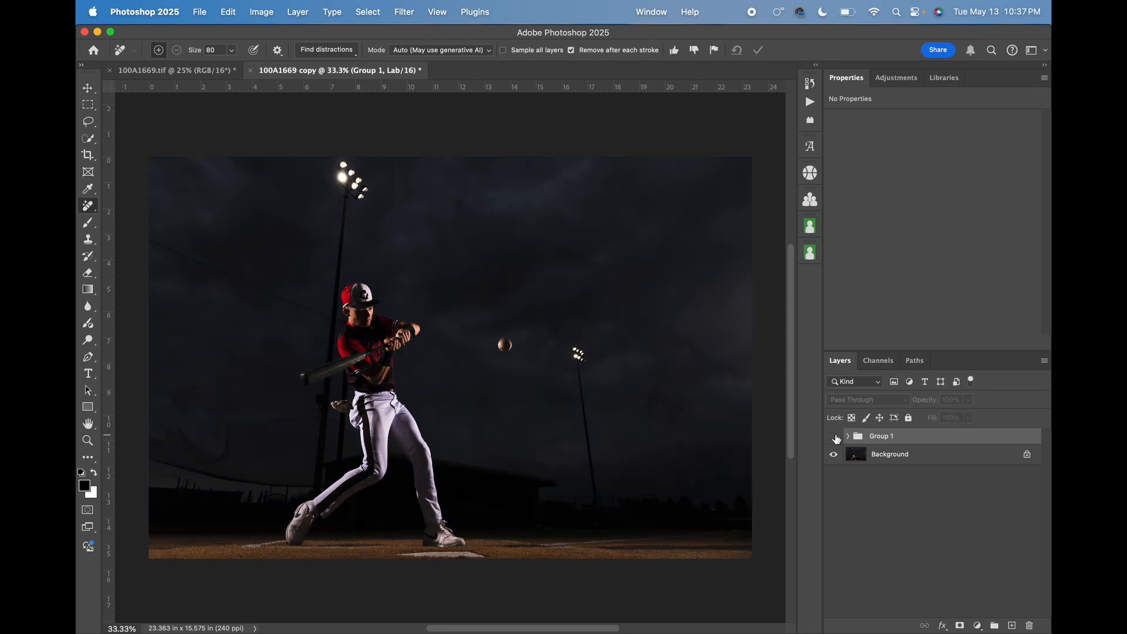
pyautogui.click(834, 437)
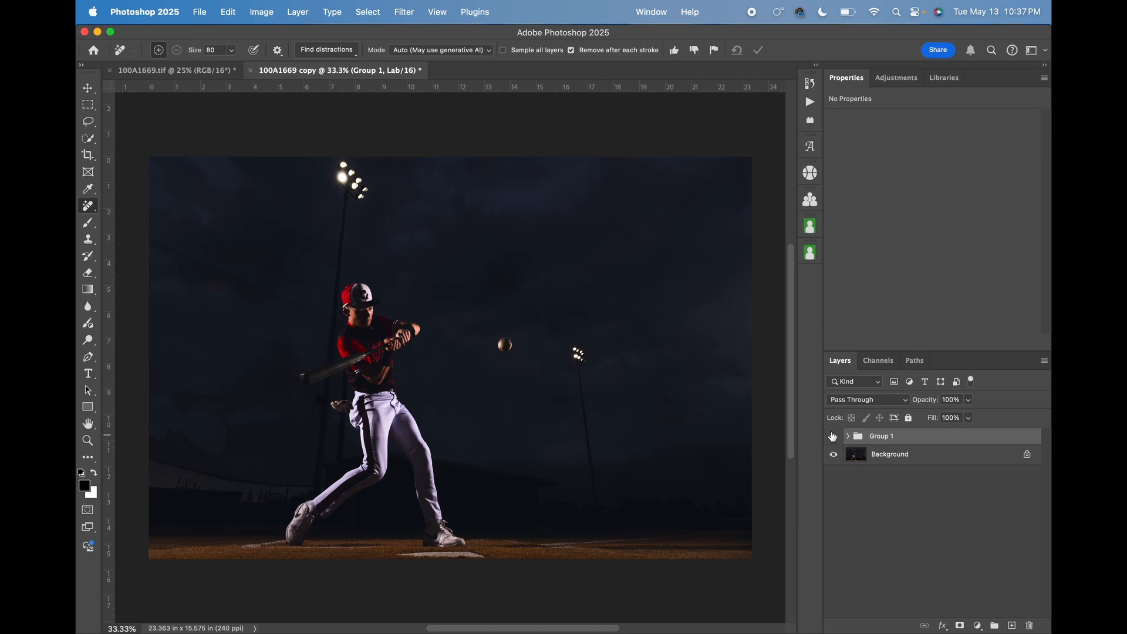
pyautogui.click(833, 436)
pyautogui.click(834, 436)
# Raise the lower point of the b curve in Curves 1 slightly, and compare the photo with the group hidden and shown.
pyautogui.click(847, 437)
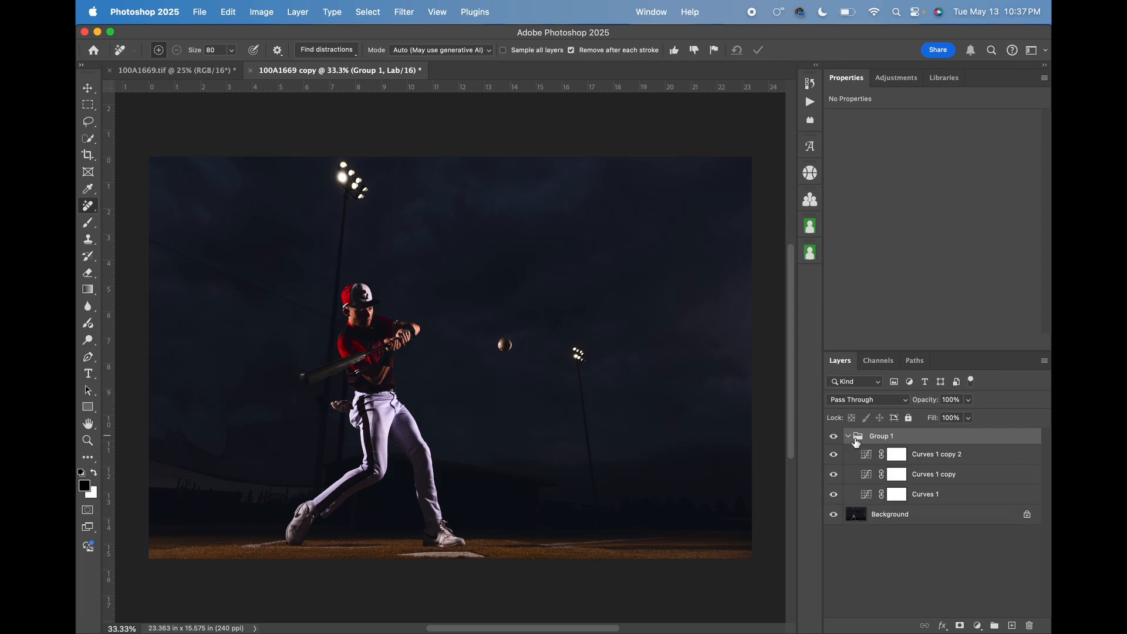
pyautogui.click(943, 498)
pyautogui.click(907, 138)
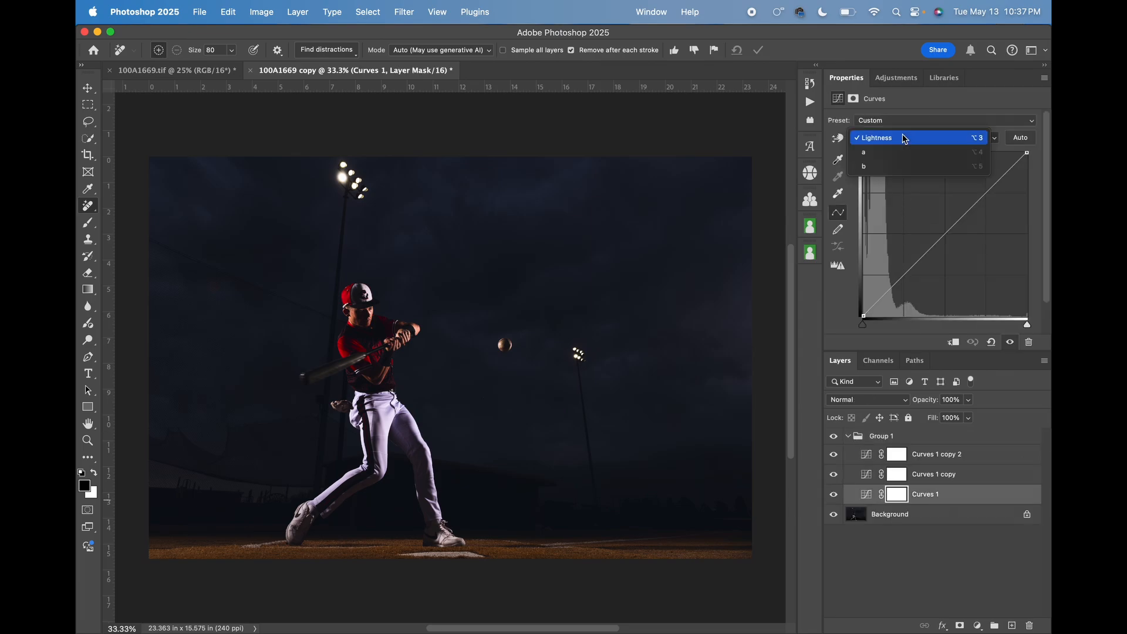
pyautogui.click(904, 166)
pyautogui.click(894, 291)
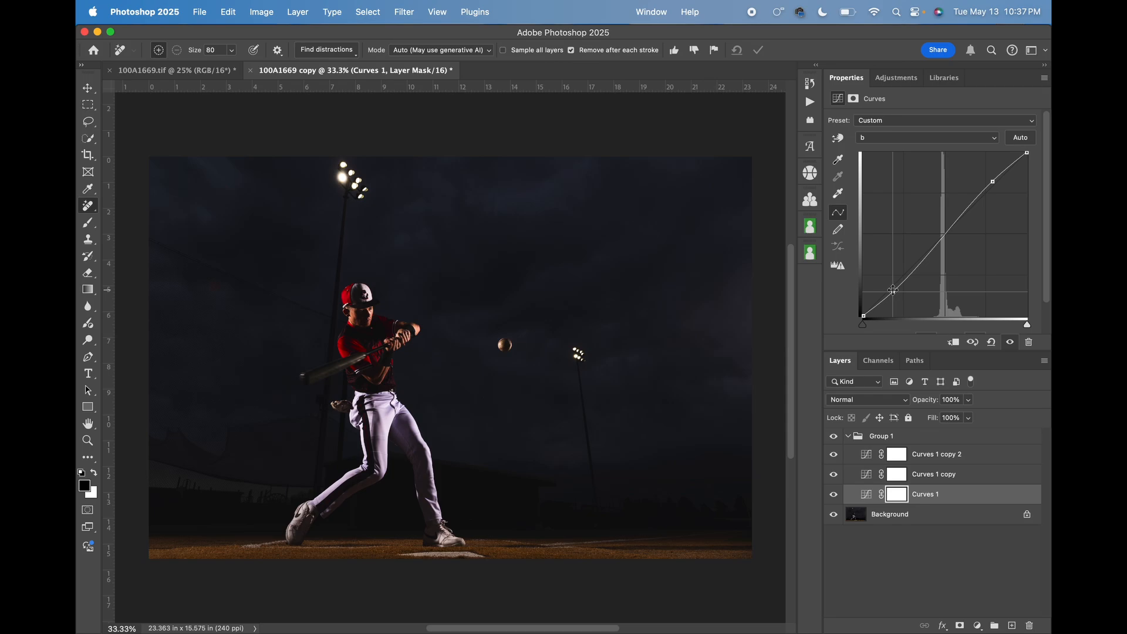
pyautogui.click(991, 180)
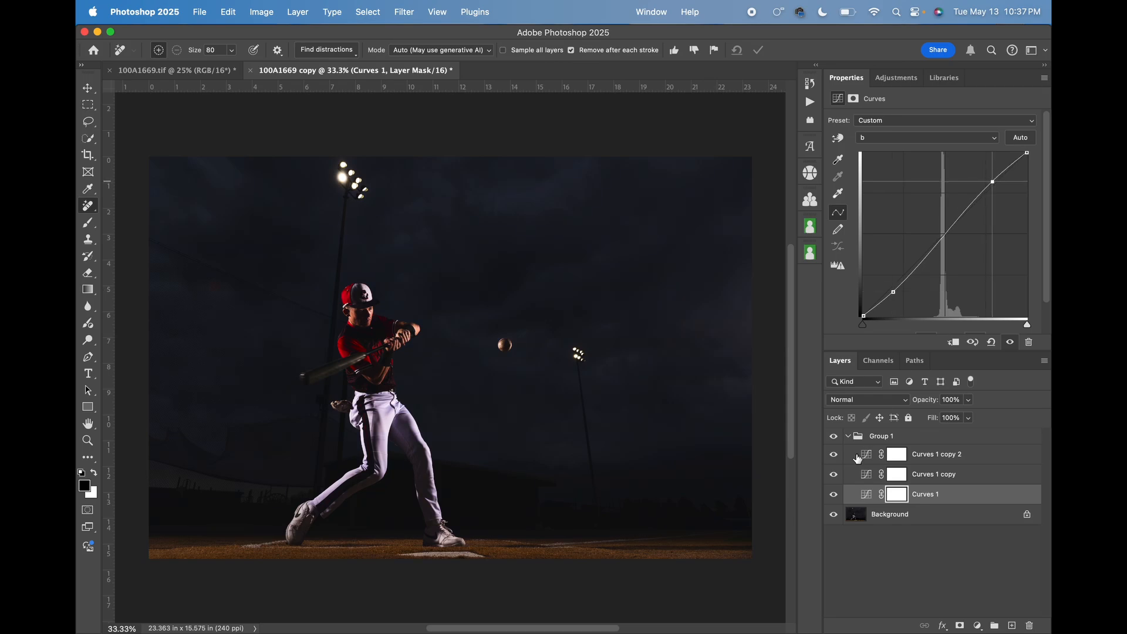
pyautogui.click(834, 436)
pyautogui.click(834, 437)
pyautogui.click(835, 437)
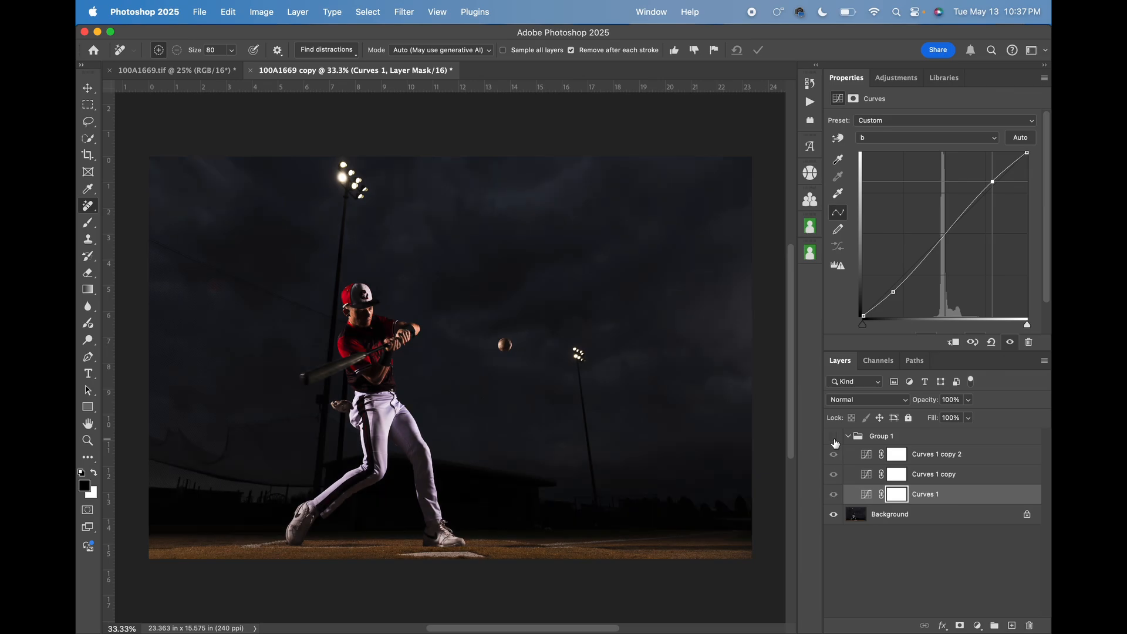
pyautogui.click(835, 436)
pyautogui.click(834, 437)
pyautogui.click(834, 437)
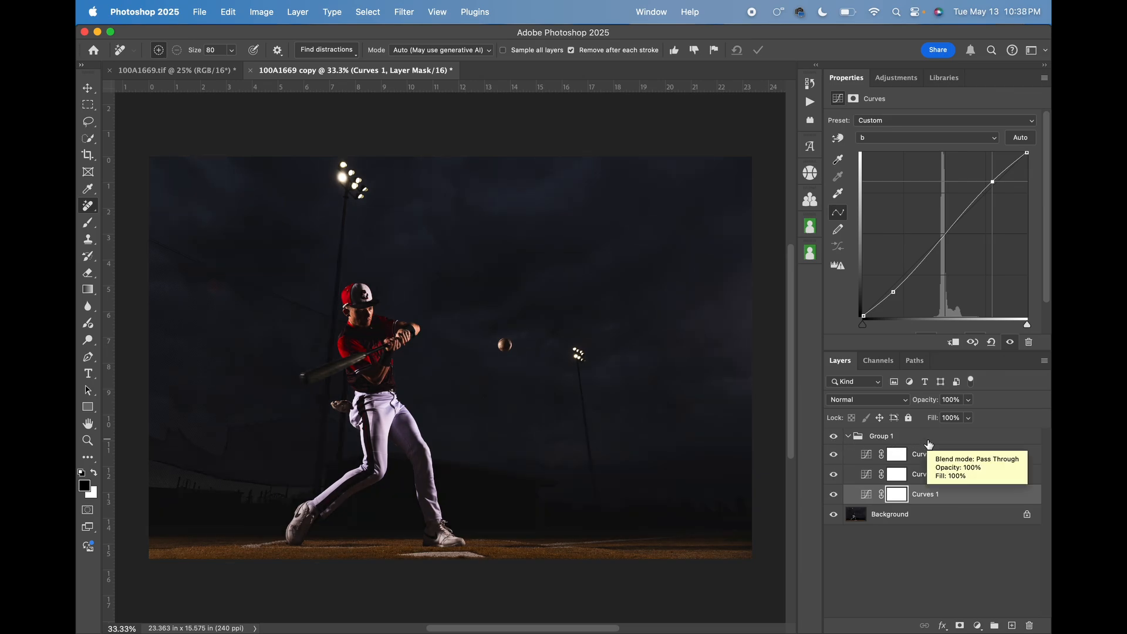
# Merge the Curves group and its layers with the Background into a single layer.
pyautogui.click(929, 444)
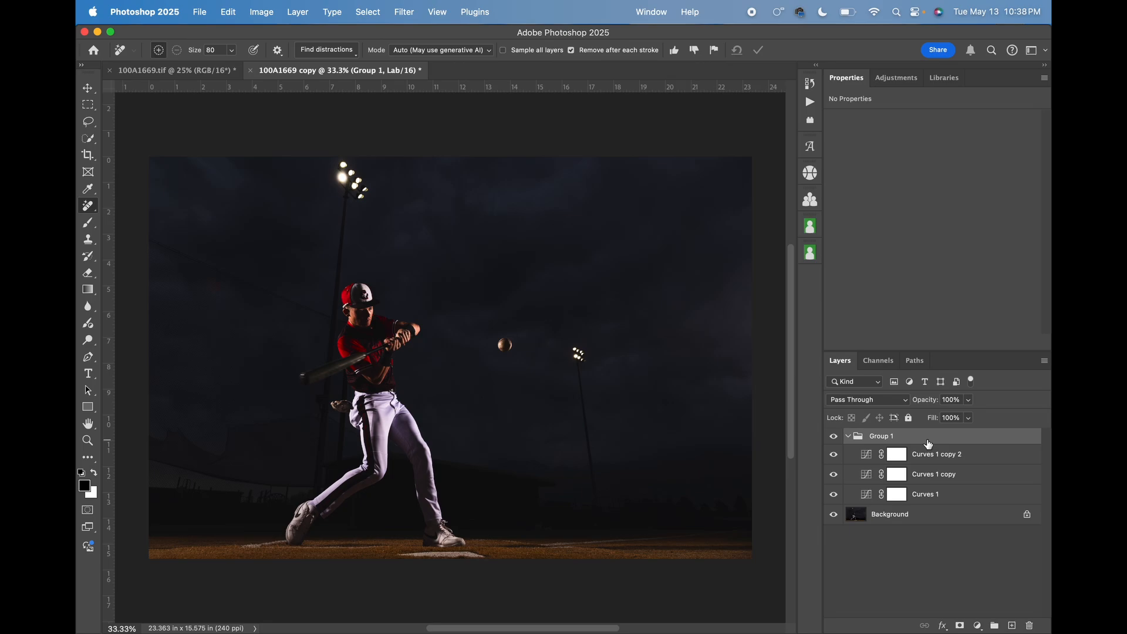
pyautogui.keyDown('shift'); pyautogui.click(927, 522); pyautogui.keyUp('shift')
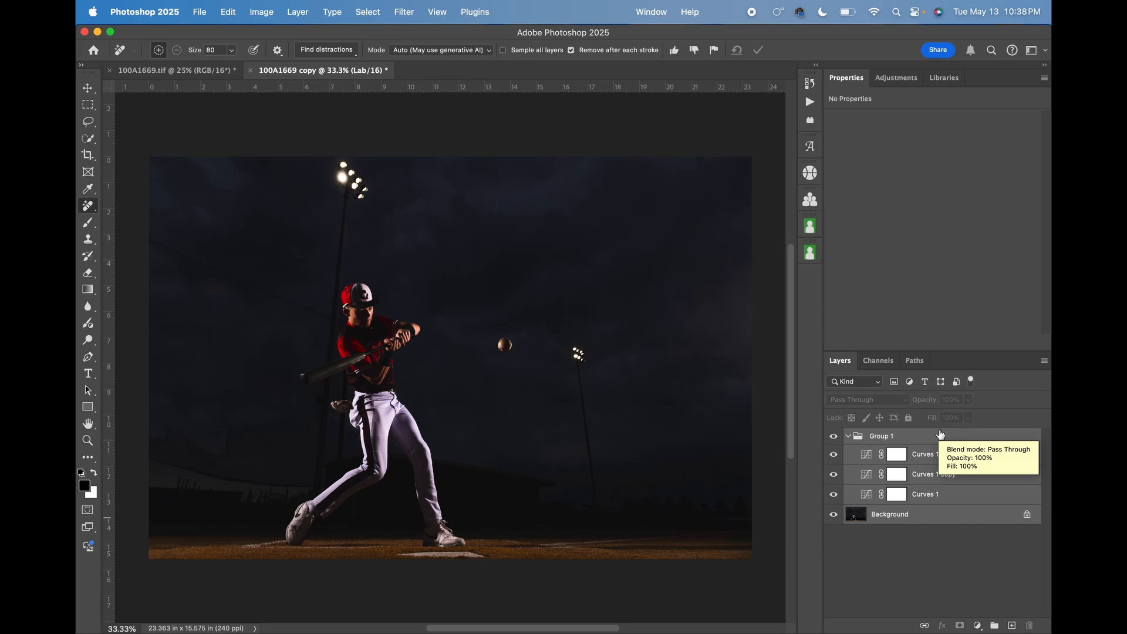
pyautogui.press('super+e')
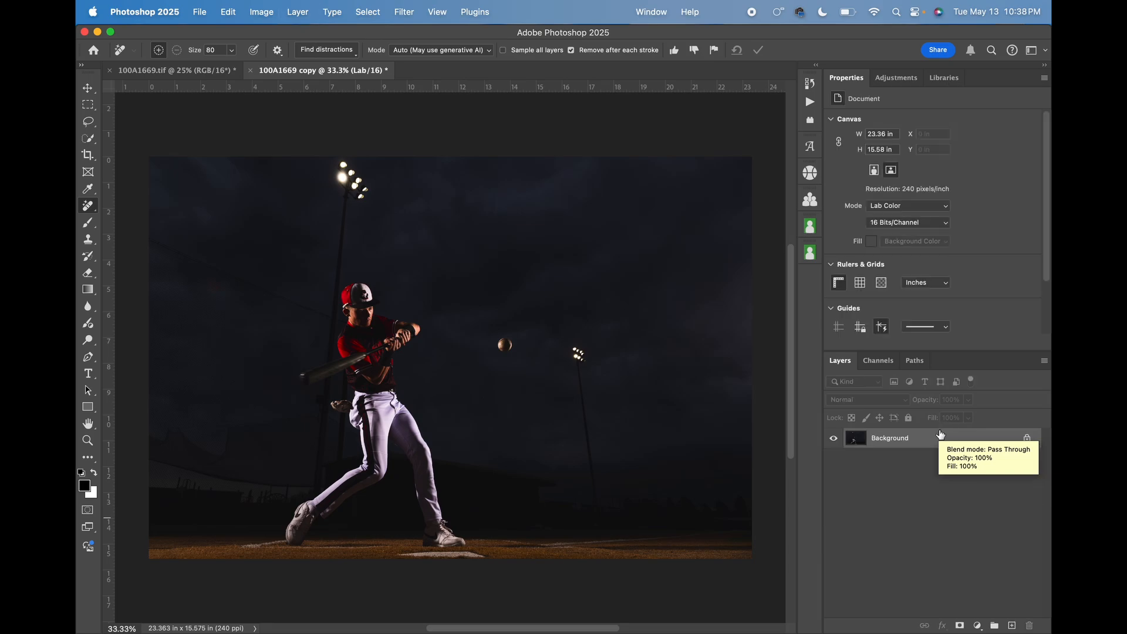
# Copy the entire flattened Lab image and paste it as a new layer into 100A1669.tif.
pyautogui.press('super+a')
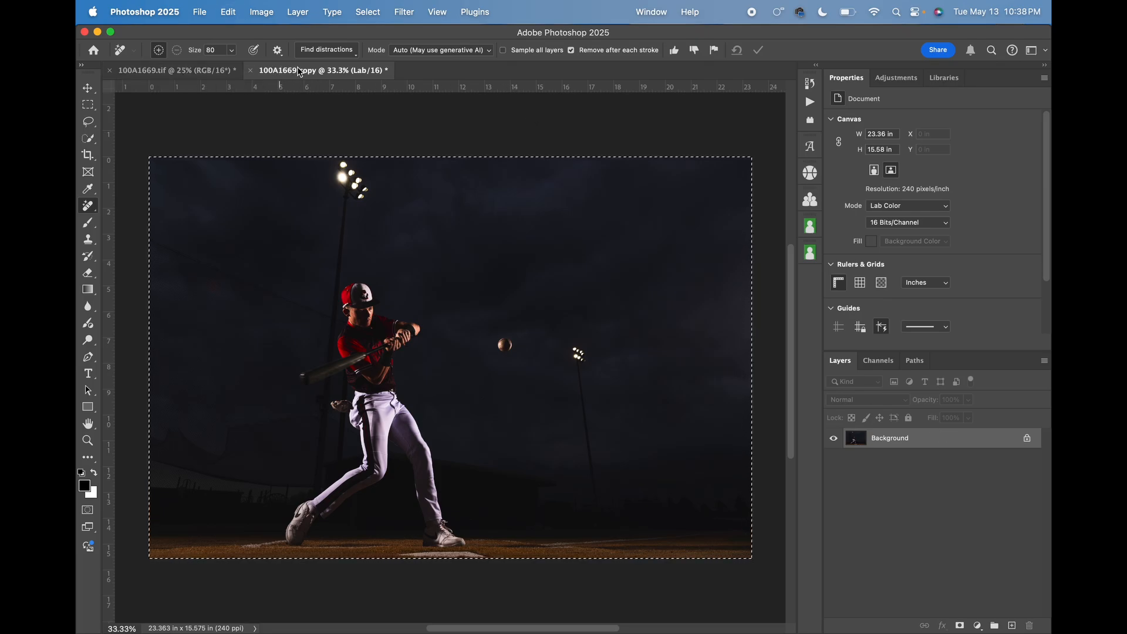
pyautogui.click(205, 71)
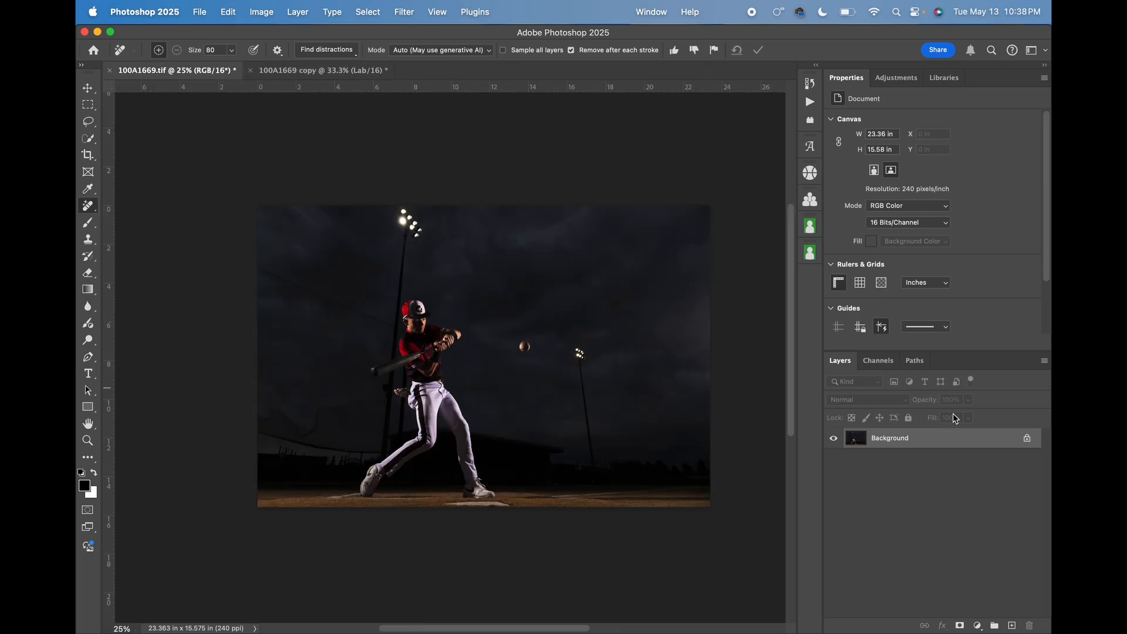
pyautogui.moveTo(941, 448); pyautogui.dragTo(942, 452)
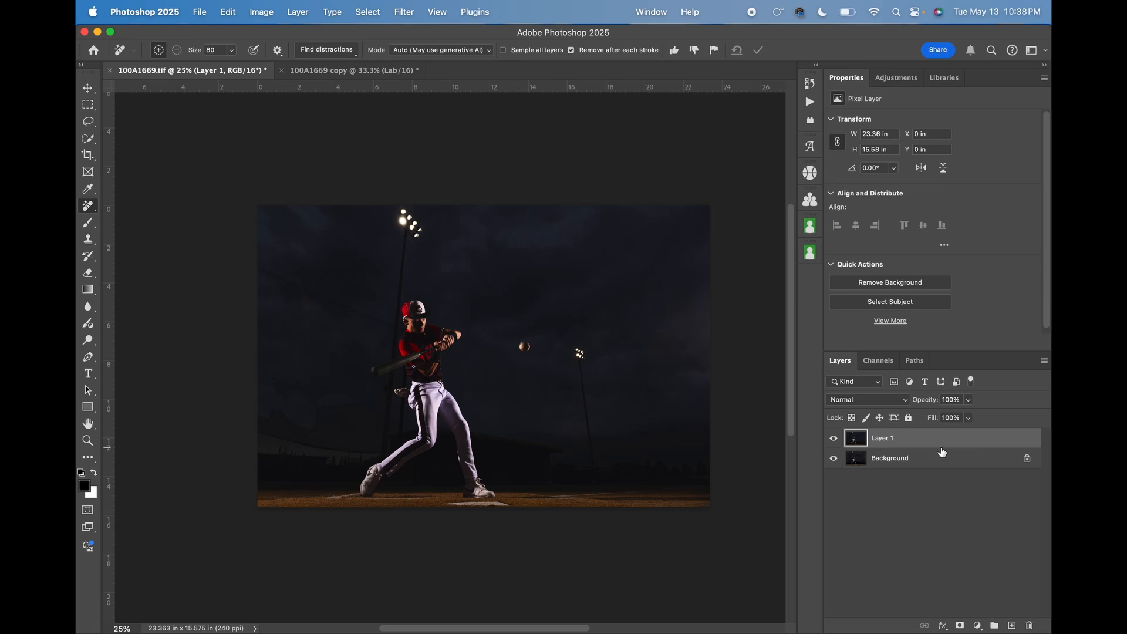
# Compare the original and the Lab-enhanced version by toggling the pasted layer's visibility.
pyautogui.click(834, 438)
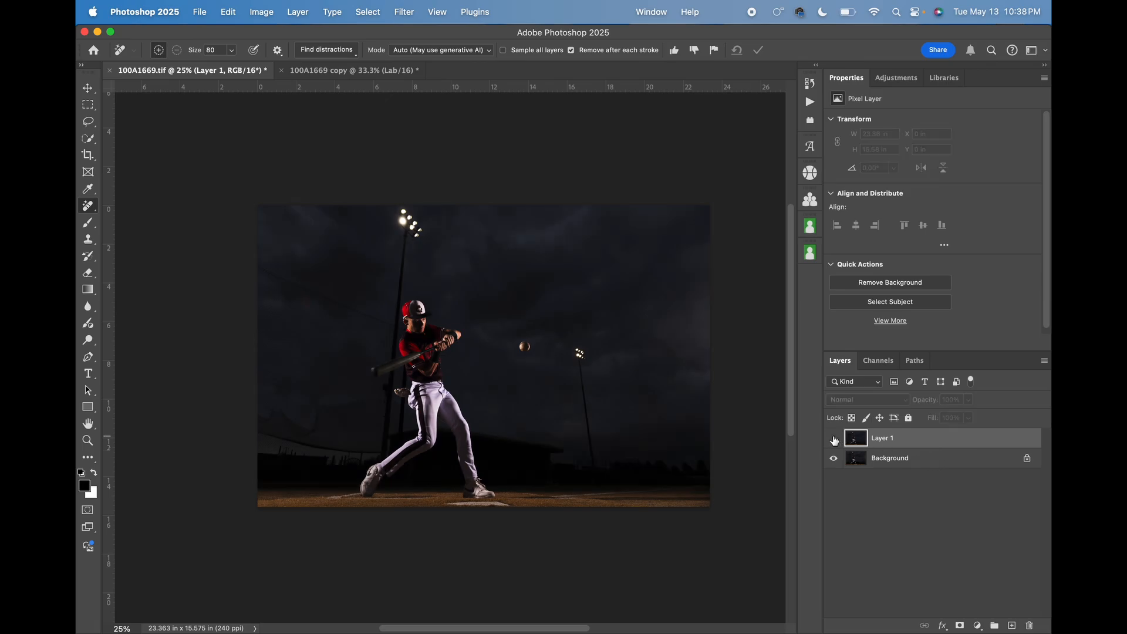
pyautogui.click(834, 438)
pyautogui.click(834, 438)
pyautogui.click(833, 439)
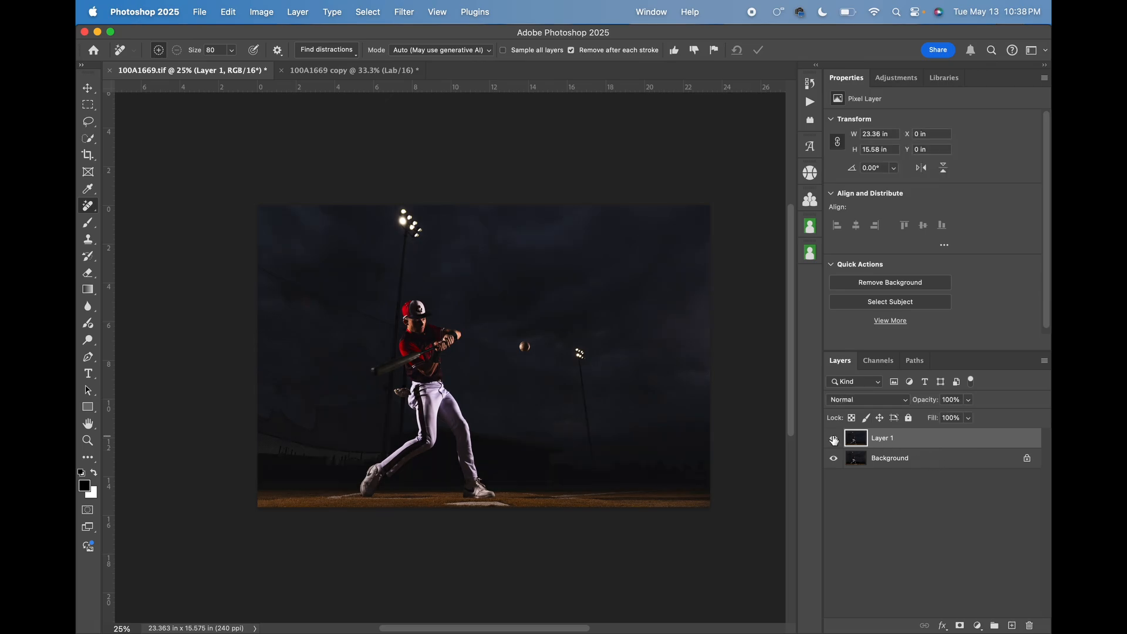
# Merge the pasted layer with the Background, and close 100A1669.tif while saving its changes.
pyautogui.keyDown('shift'); pyautogui.click(951, 460); pyautogui.keyUp('shift')
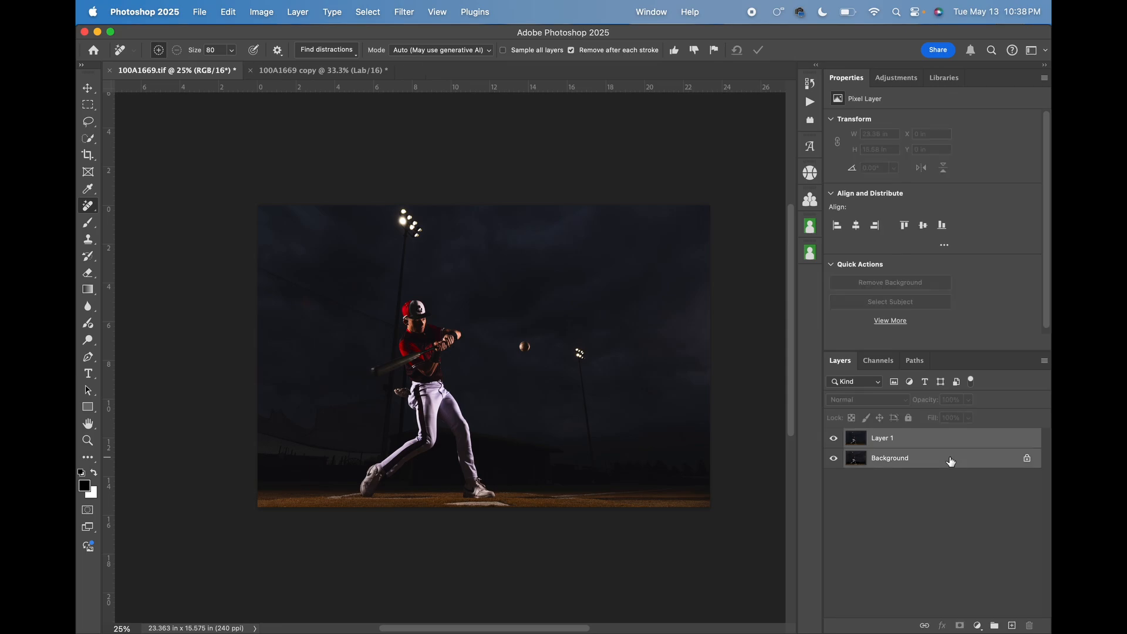
pyautogui.press('super+e')
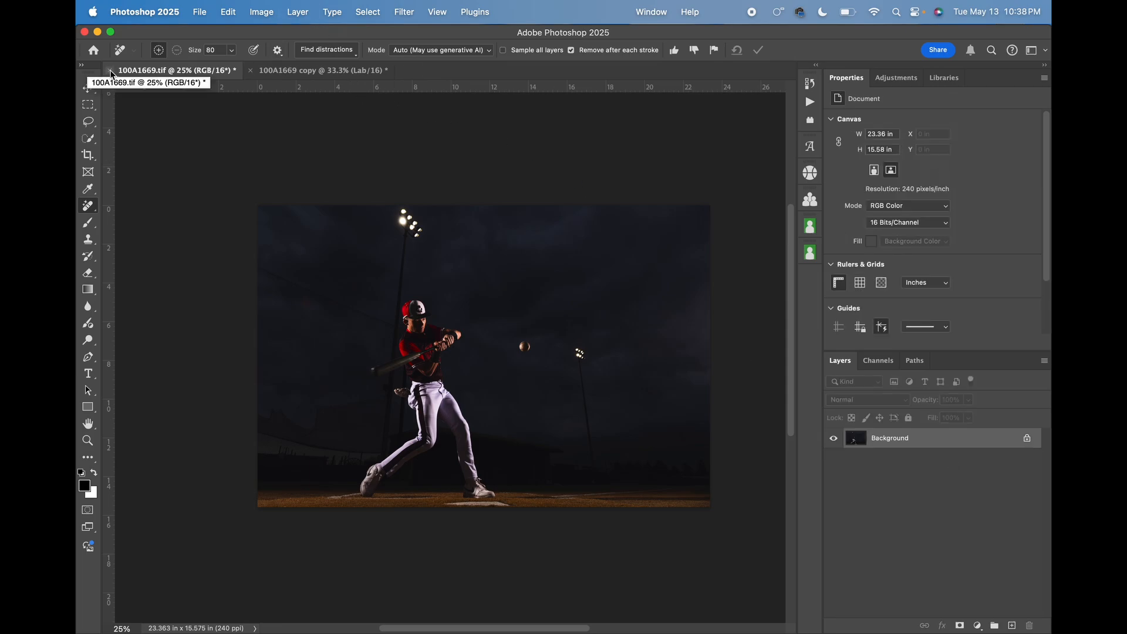
pyautogui.click(110, 70)
pyautogui.click(527, 246)
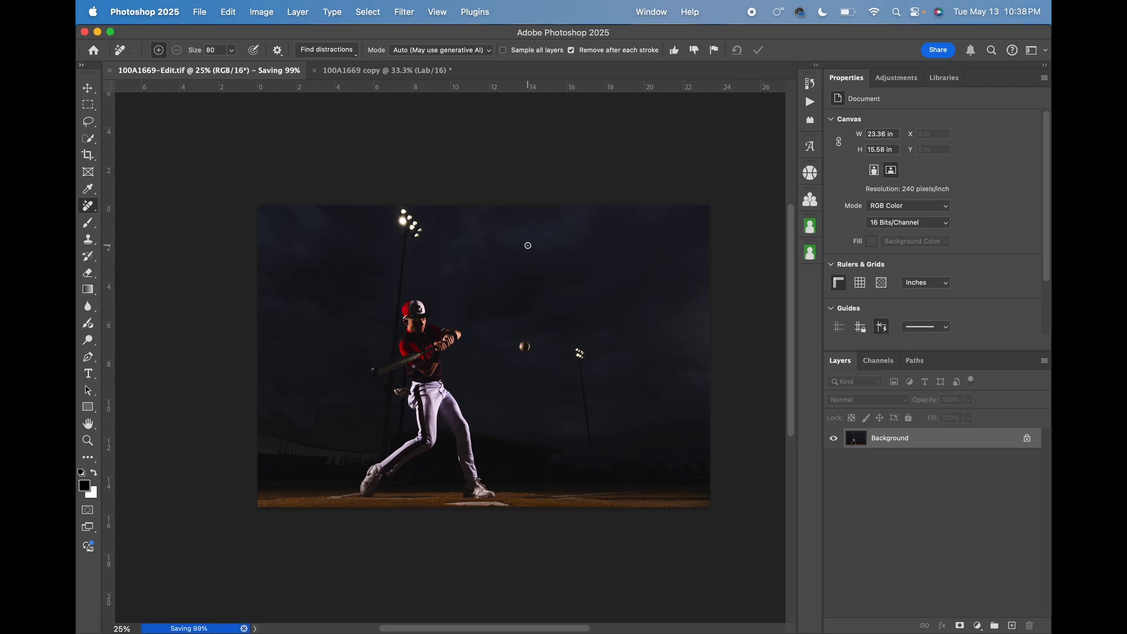
# Switch to Adobe Lightroom and display the edited photo 100A1669-Edit.tif.
pyautogui.moveTo(675, 632)
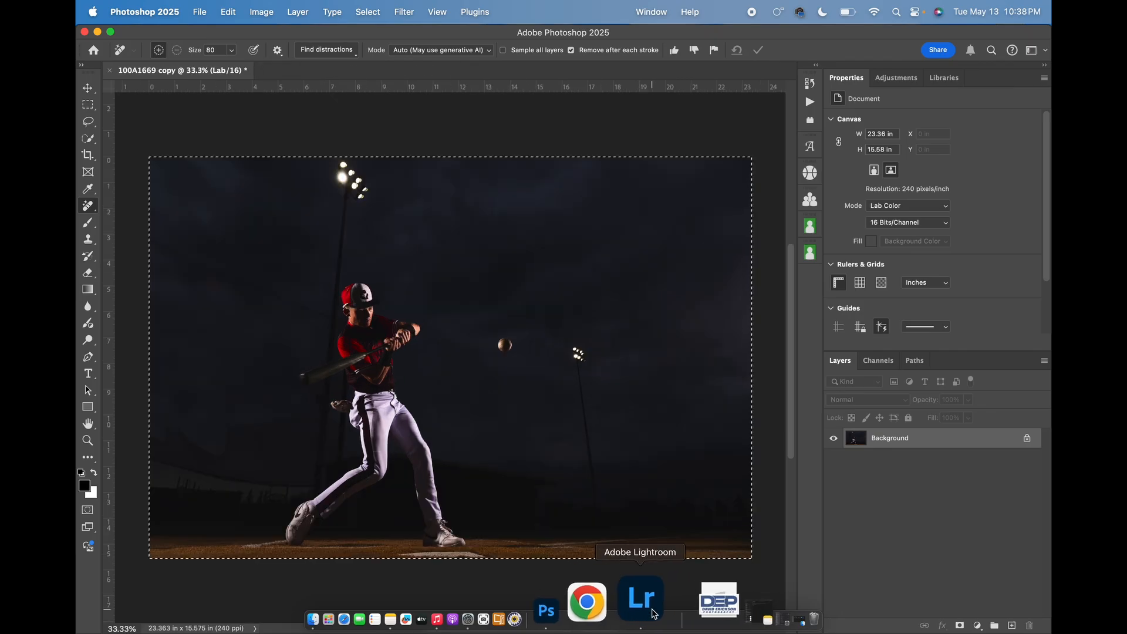
pyautogui.click(653, 611)
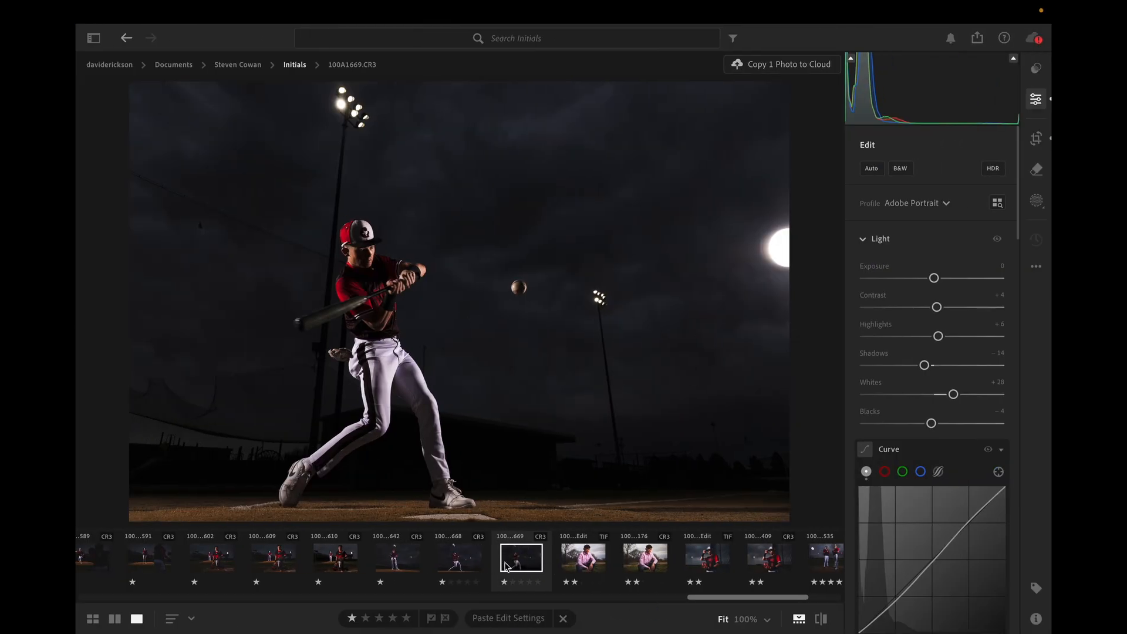
pyautogui.click(526, 561)
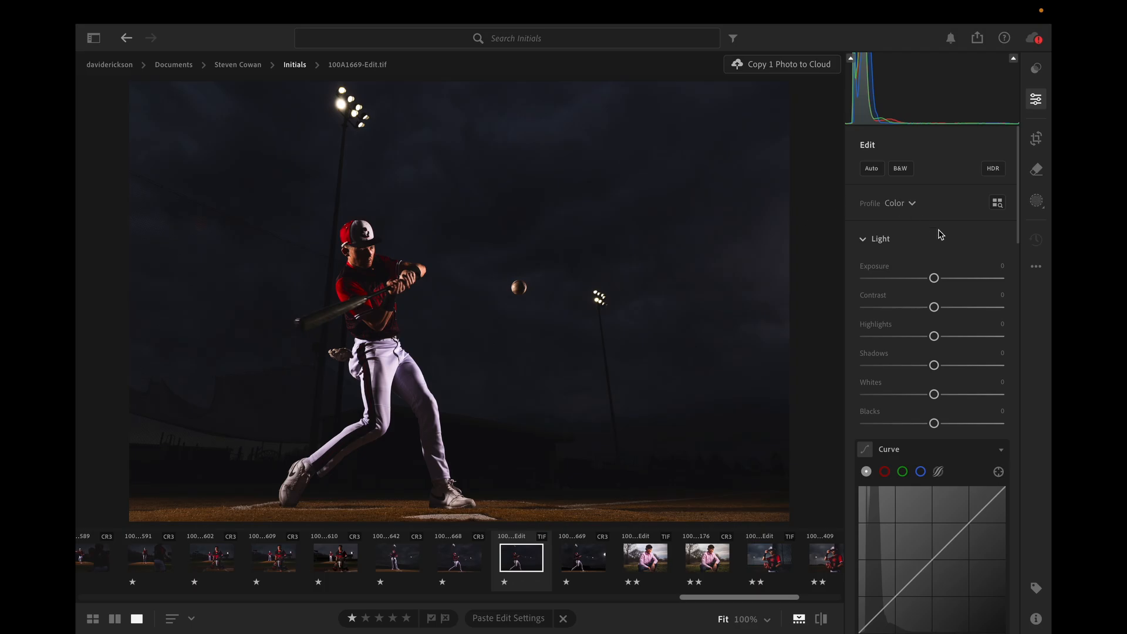
# Create a brush mask and paint it at size 7 over the batter's bright white pants below the belt.
pyautogui.click(1037, 202)
pyautogui.click(902, 281)
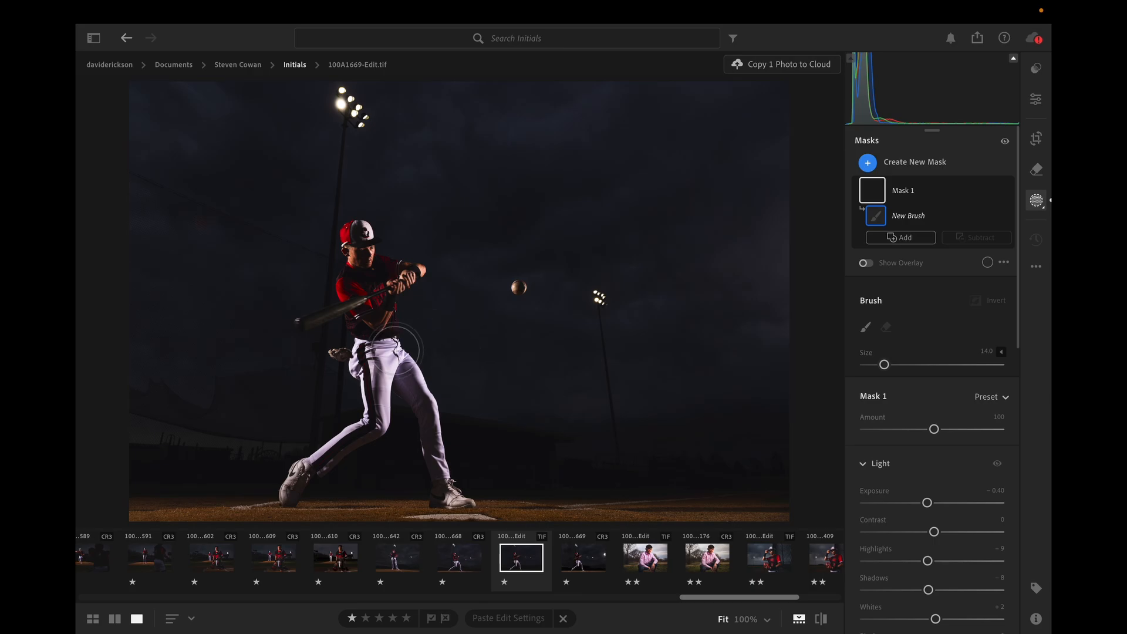
pyautogui.press('[')
pyautogui.press('[')
pyautogui.press('[')
pyautogui.press('[')
pyautogui.press('[')
pyautogui.press('[')
pyautogui.moveTo(400, 348)
pyautogui.mouseDown()
pyautogui.moveTo(371, 396)
pyautogui.moveTo(395, 364)
pyautogui.moveTo(374, 418)
pyautogui.mouseUp()
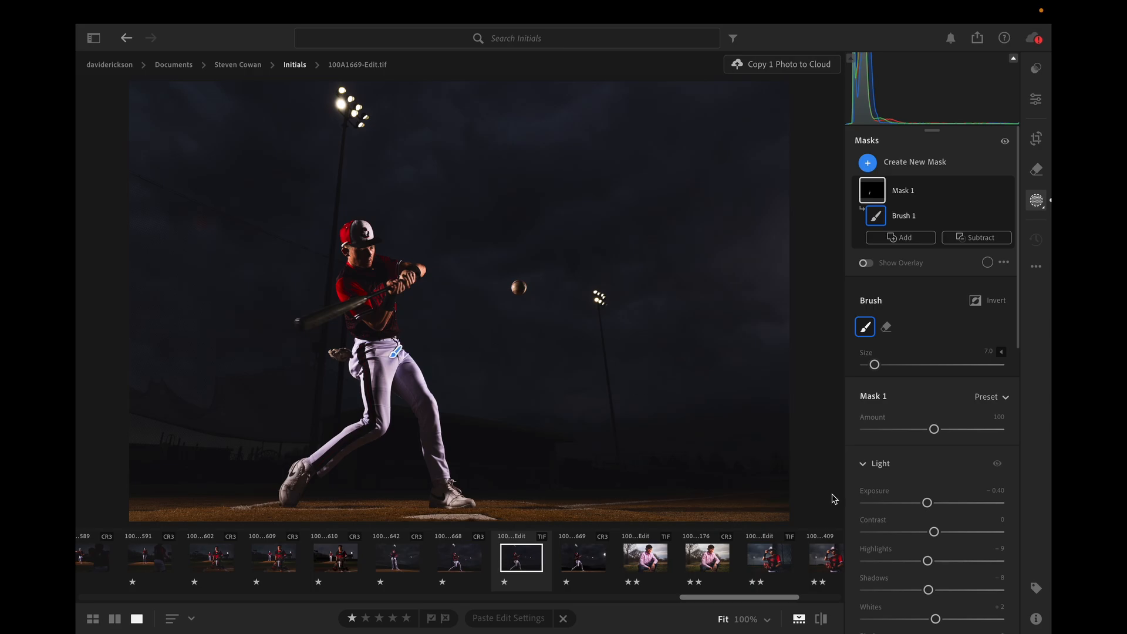
# Set Mask 1's Exposure to −0.48, Highlights to −53 and Whites to −20, and reduce the brush size to 4.
pyautogui.moveTo(927, 503); pyautogui.dragTo(918, 503)
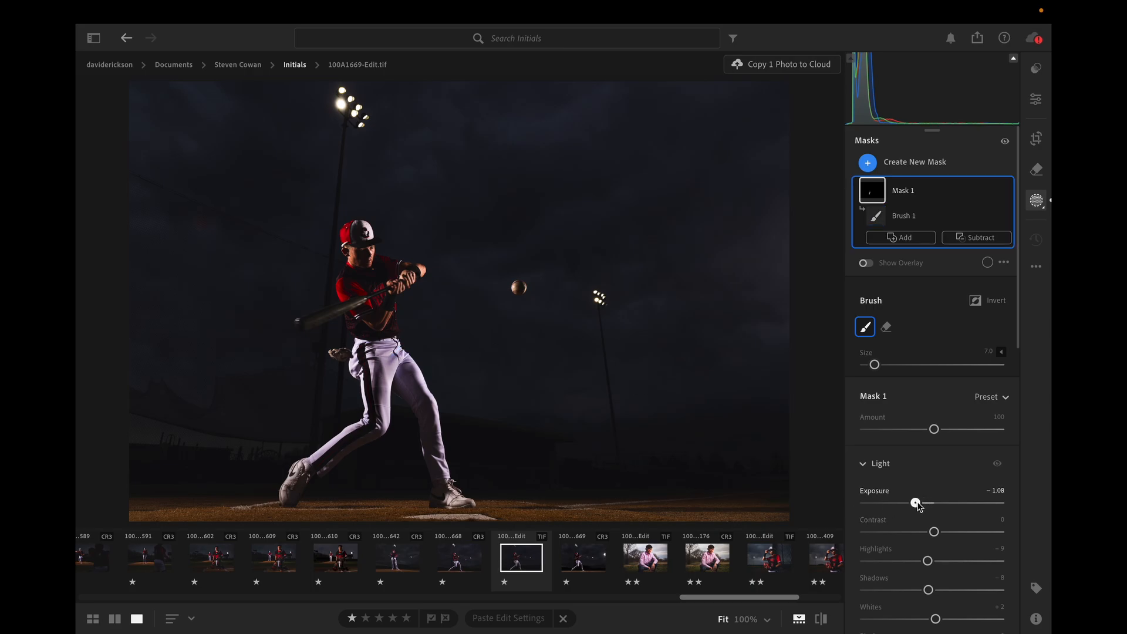
pyautogui.moveTo(927, 561); pyautogui.dragTo(908, 561)
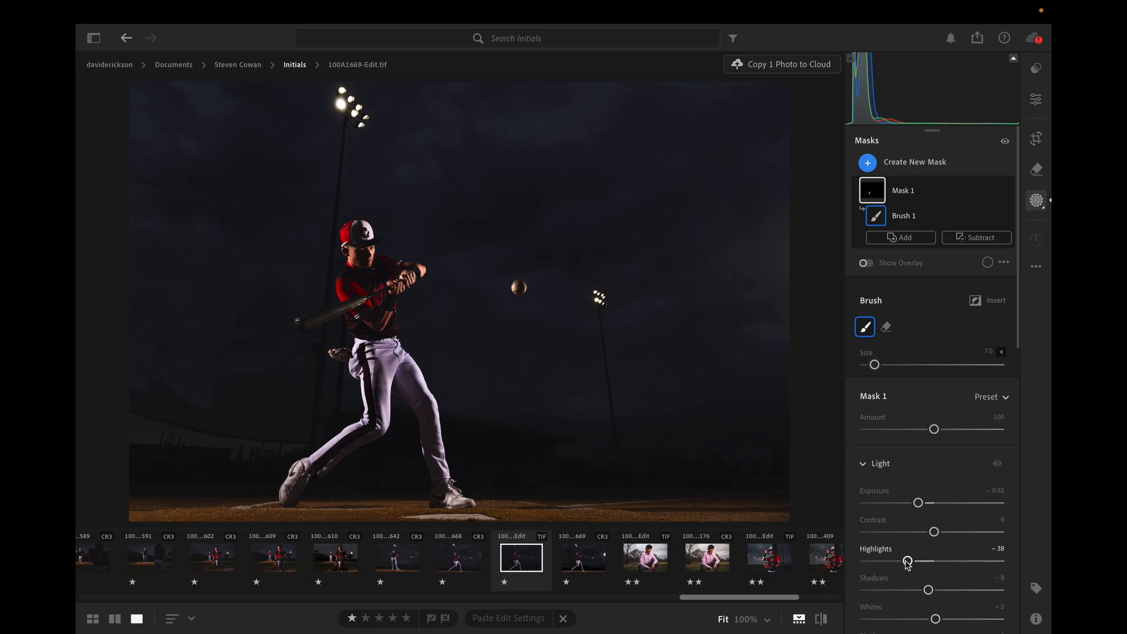
pyautogui.moveTo(908, 561)
pyautogui.mouseDown()
pyautogui.moveTo(892, 562)
pyautogui.moveTo(921, 563)
pyautogui.moveTo(921, 590)
pyautogui.moveTo(938, 590)
pyautogui.mouseUp()
pyautogui.scroll(-3, 936, 564)
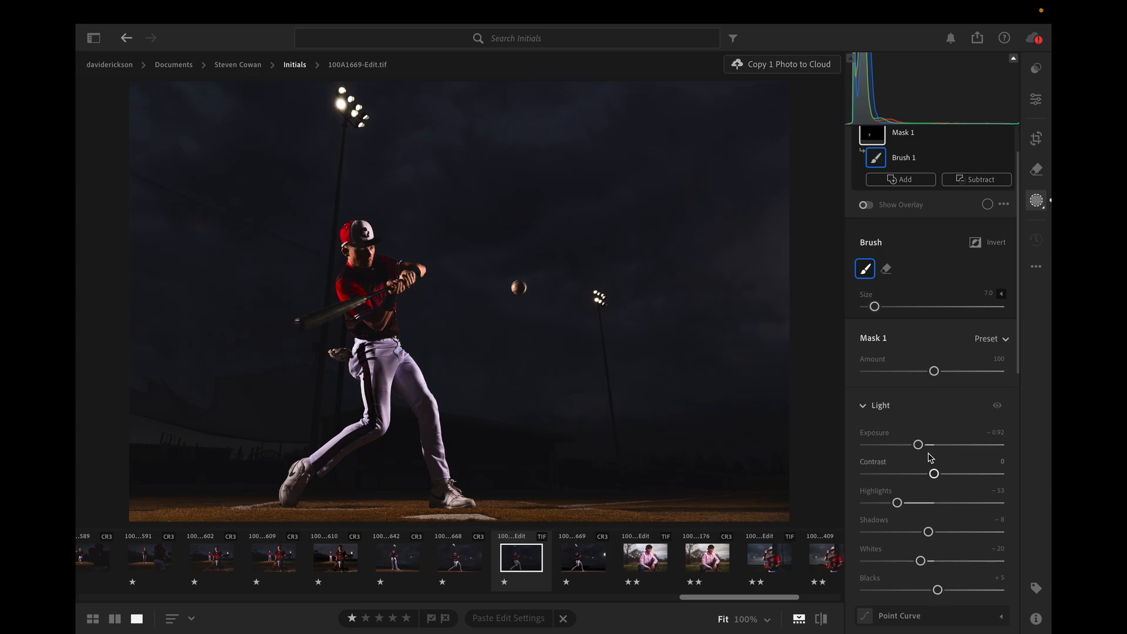
pyautogui.moveTo(919, 445); pyautogui.dragTo(928, 449)
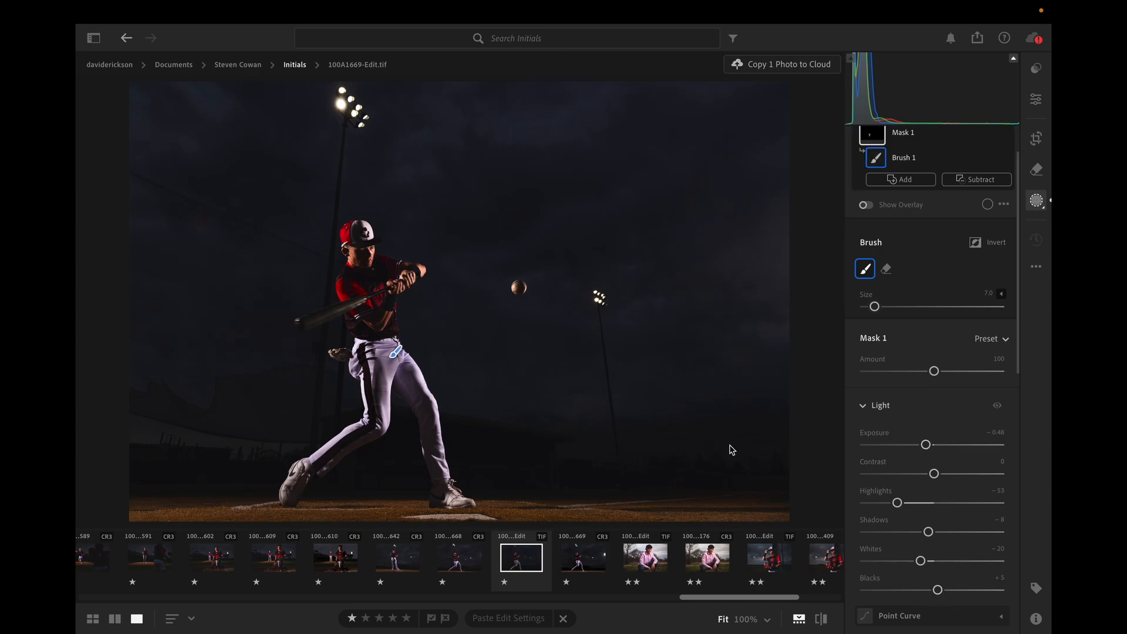
pyautogui.press('[')
pyautogui.press('[')
pyautogui.press('[')
# Export the photo with custom settings as a full-size sRGB JPG at 100% quality, keeping the original file name, into the client's folder.
pyautogui.moveTo(874, 37)
pyautogui.click(978, 39)
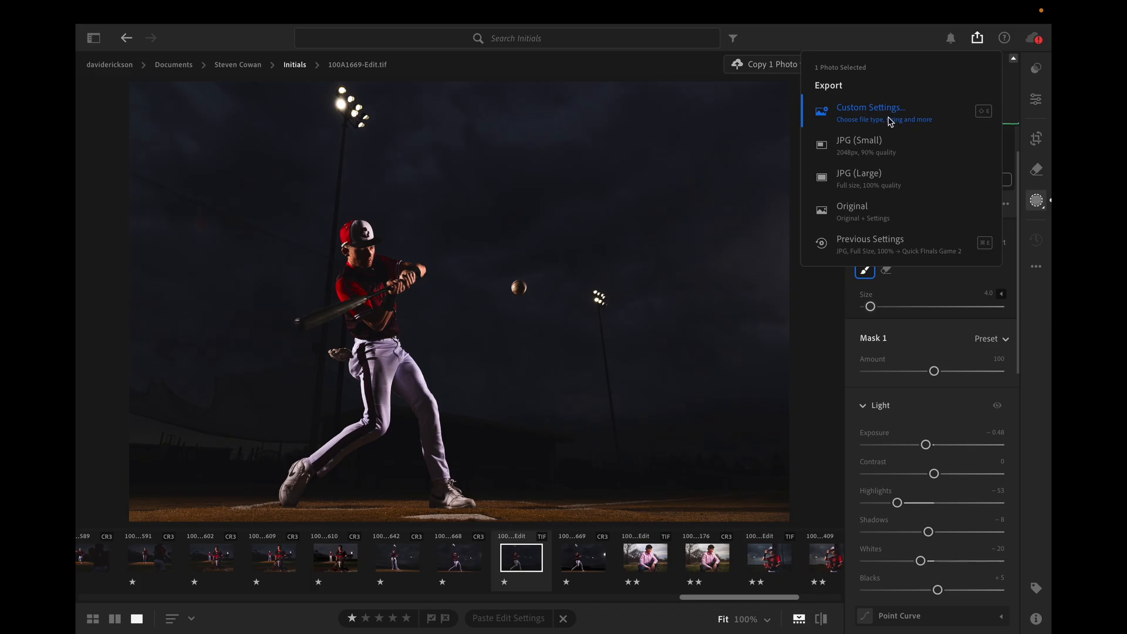
pyautogui.click(890, 121)
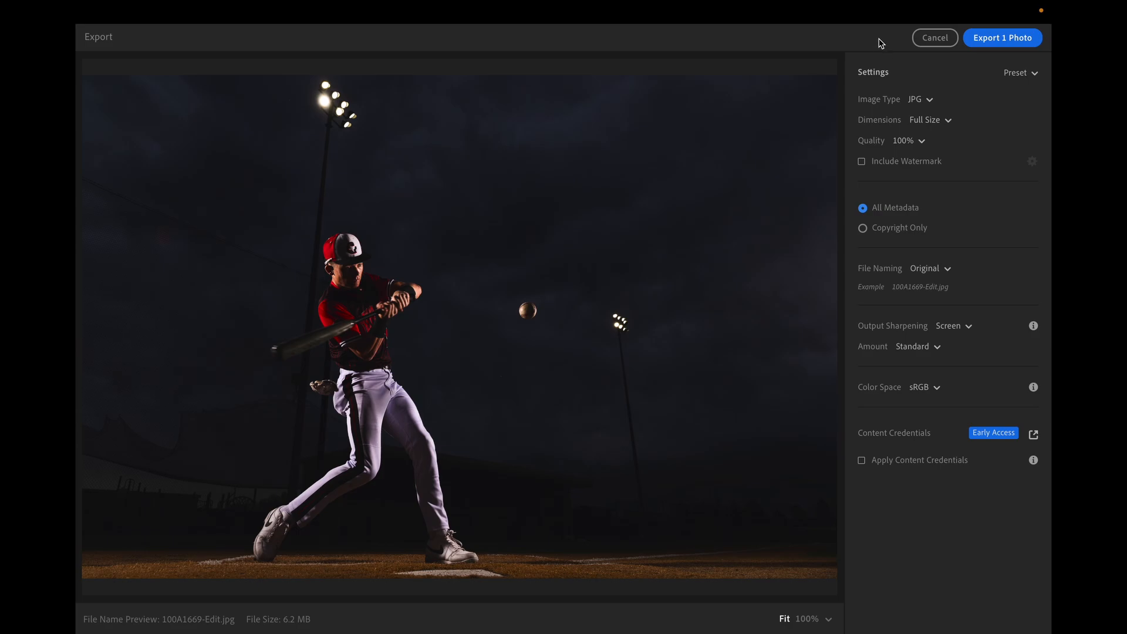
pyautogui.click(1015, 44)
pyautogui.click(796, 370)
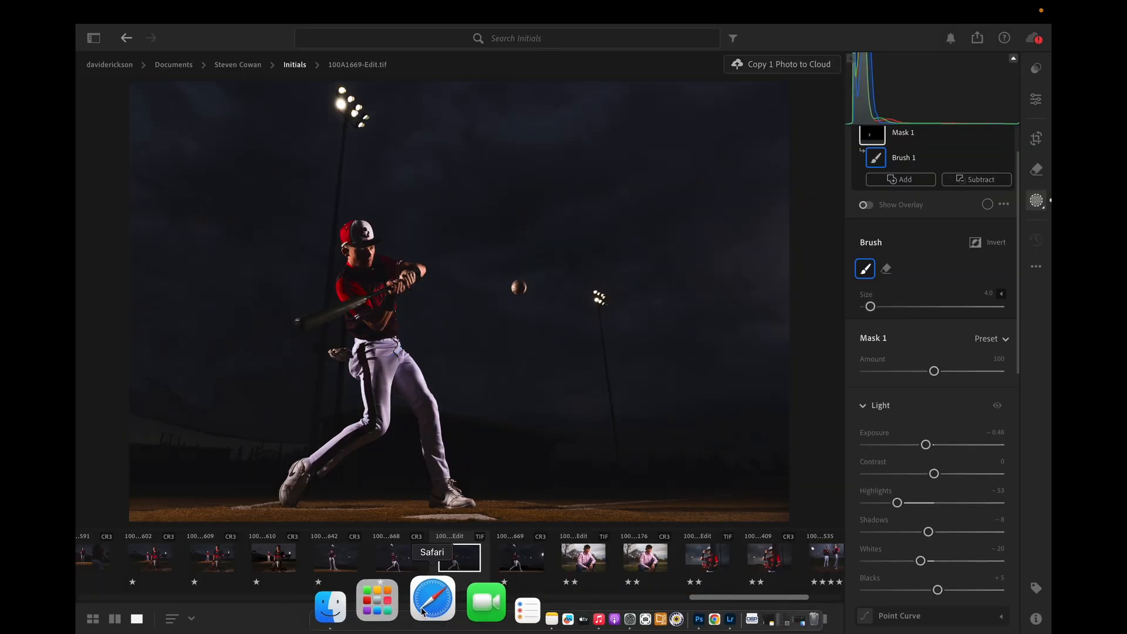
# Launch Evoto and open 100A1669-Edit.jpg from the client's folder.
pyautogui.click(411, 611)
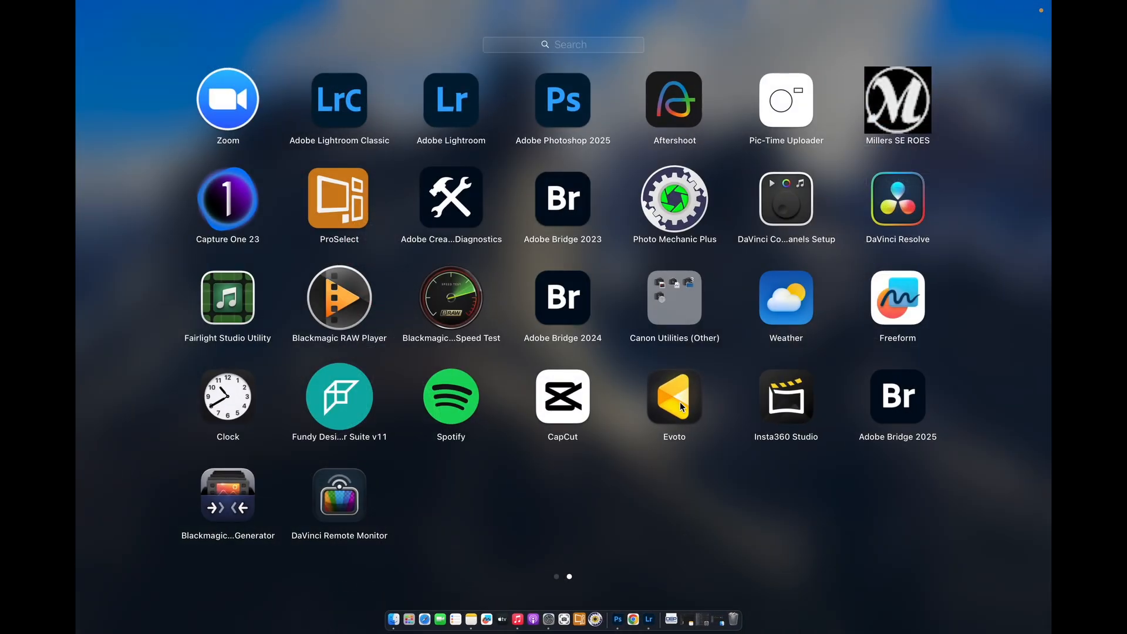
pyautogui.click(680, 406)
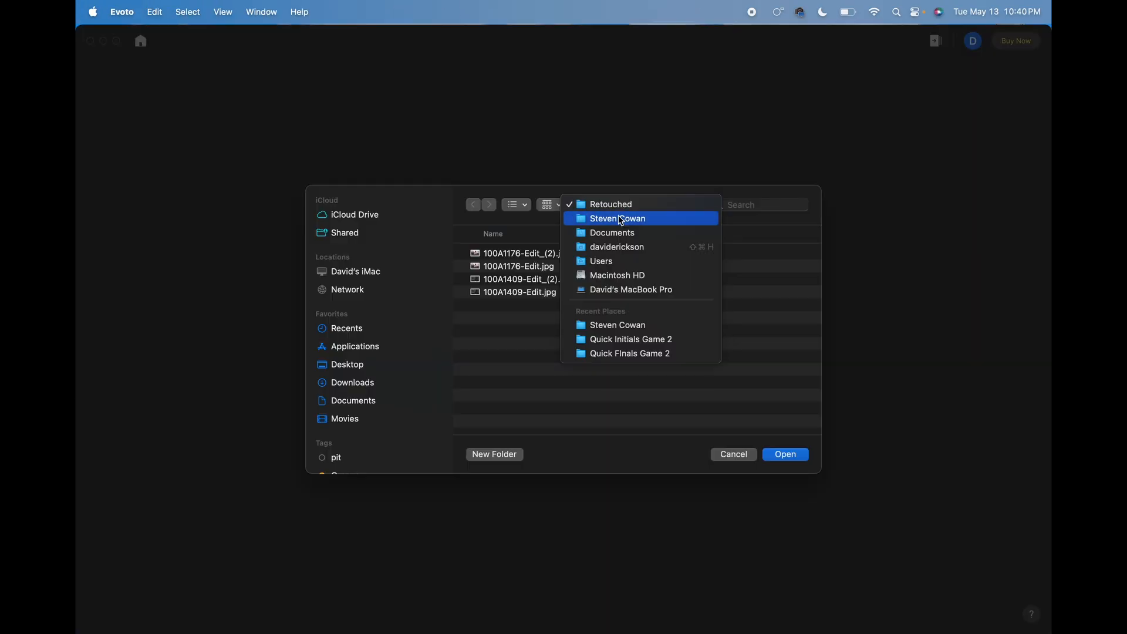
pyautogui.click(605, 216)
pyautogui.click(541, 310)
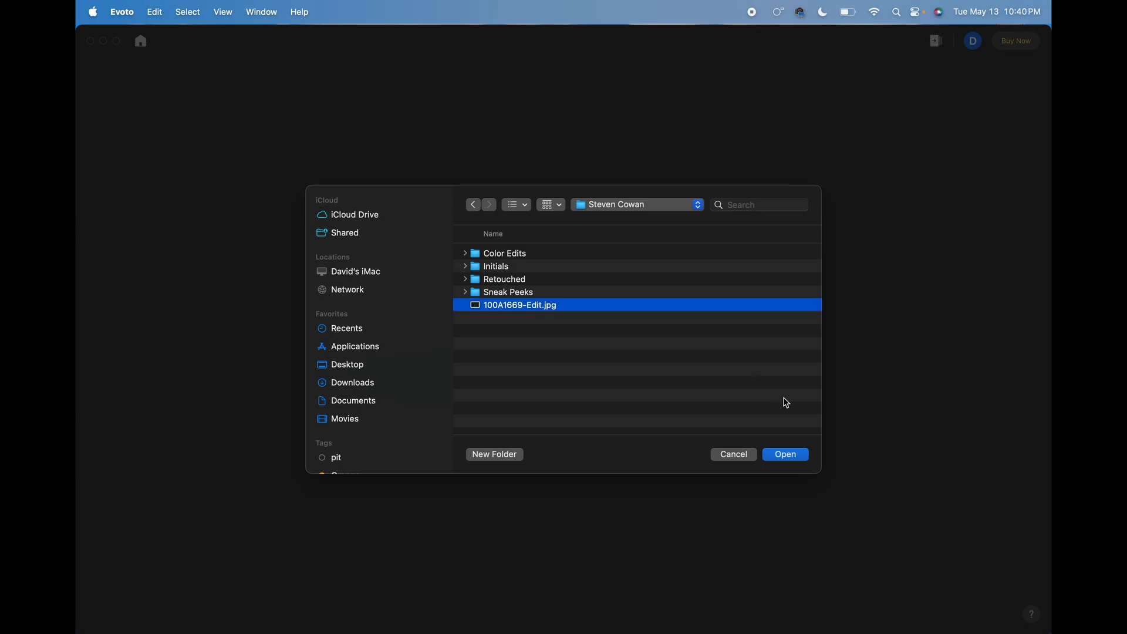
pyautogui.click(790, 457)
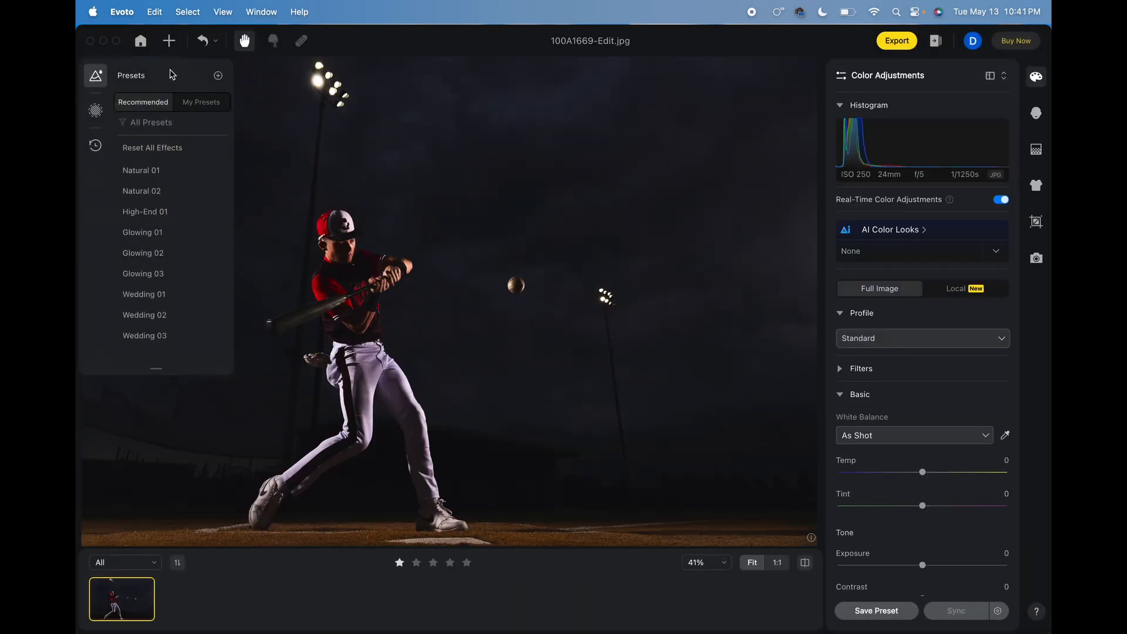
# Put away the presets list and set the white balance Temp to −1.
pyautogui.click(96, 82)
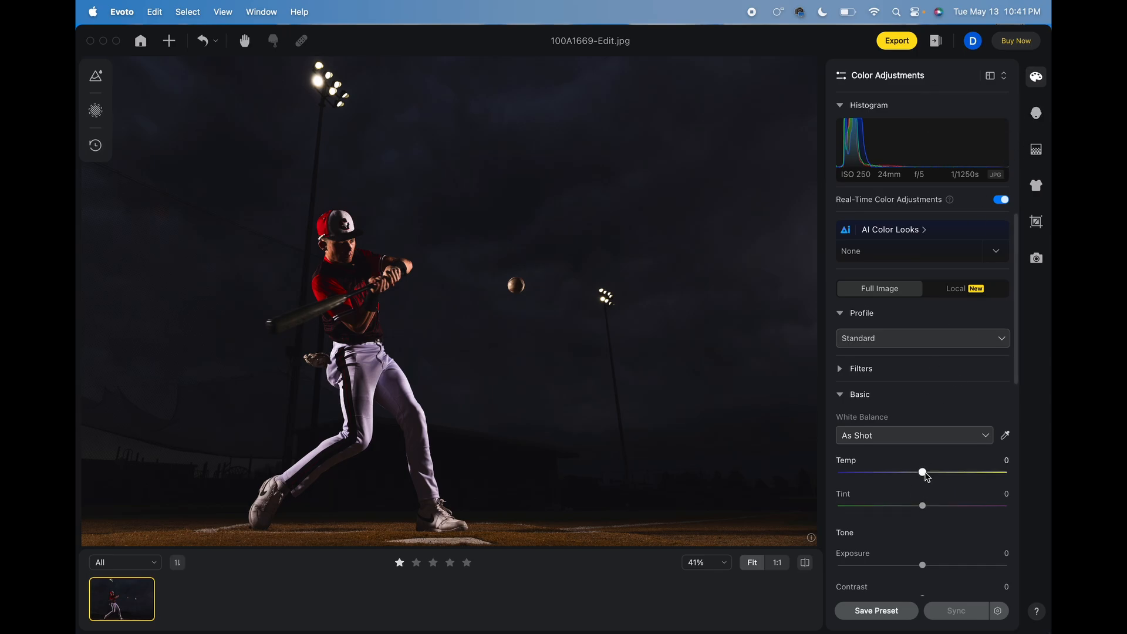
pyautogui.moveTo(925, 474); pyautogui.dragTo(921, 475)
pyautogui.scroll(-10, 927, 479)
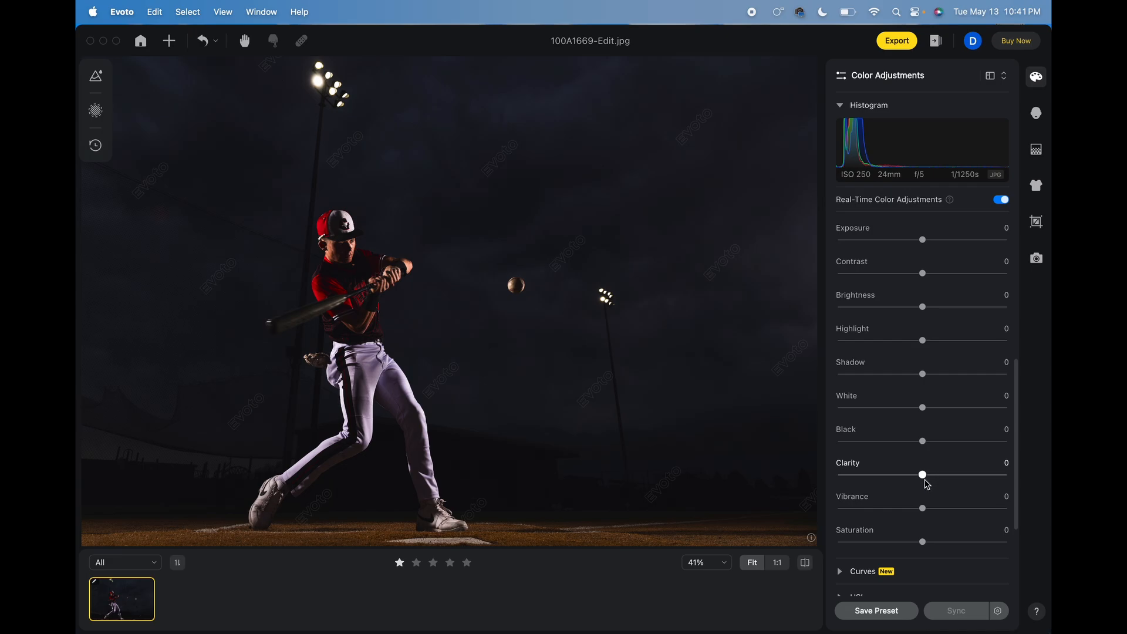
pyautogui.scroll(10, 931, 378)
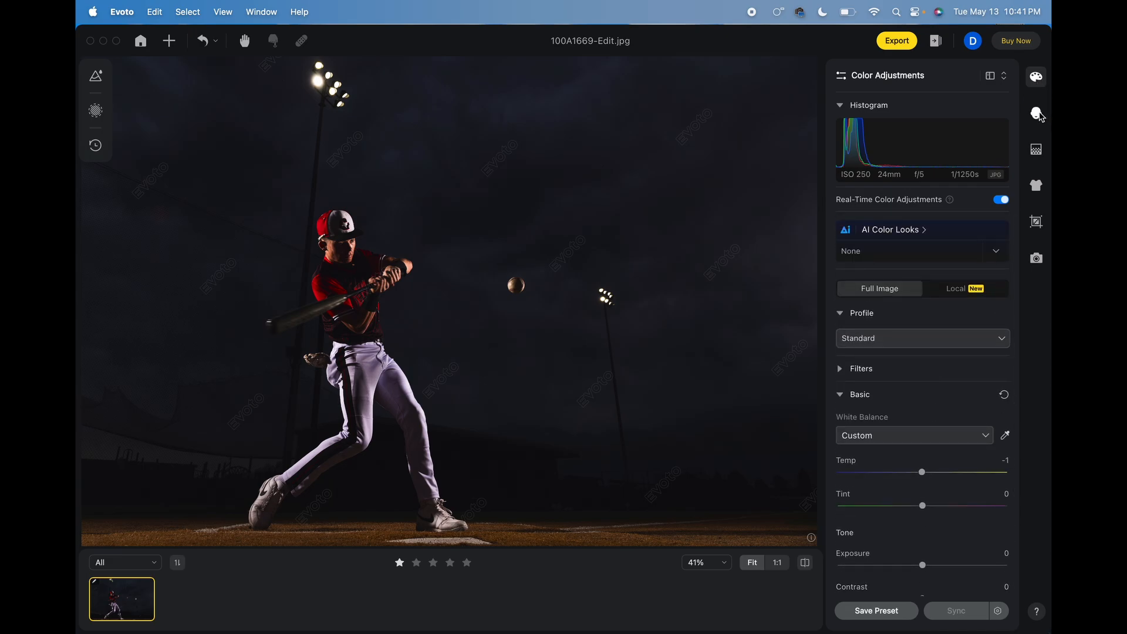
# In Portrait Retouching for Female, set Freckle & Acne to 78, Body Blemish to 85 and Reduce Face Shine to 80.
pyautogui.click(1036, 113)
pyautogui.click(940, 181)
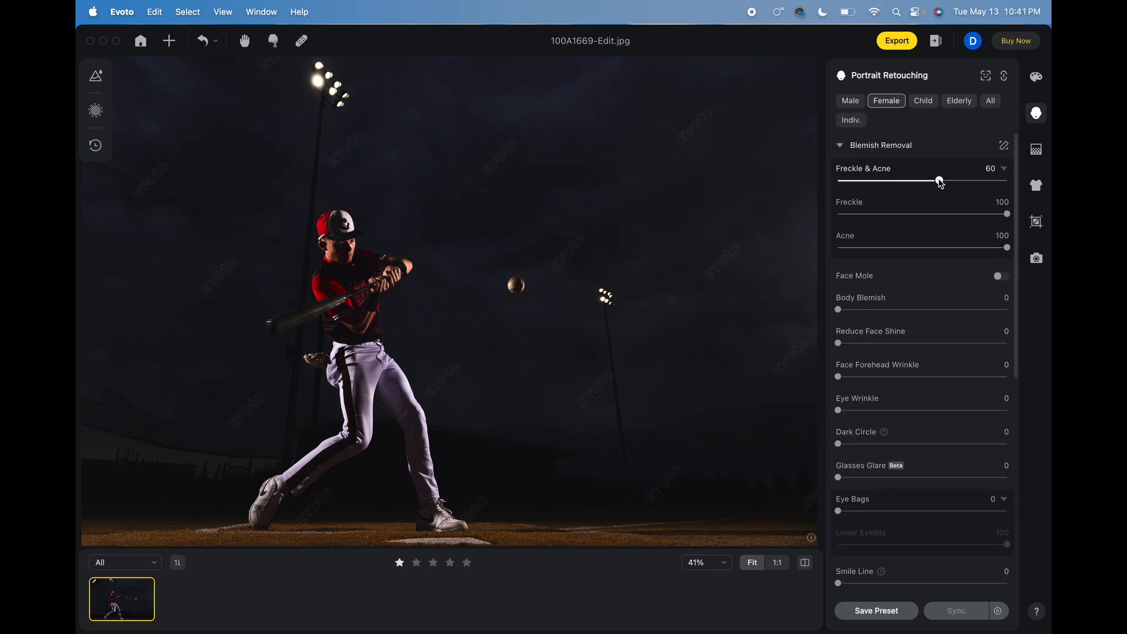
pyautogui.moveTo(939, 181); pyautogui.dragTo(970, 182)
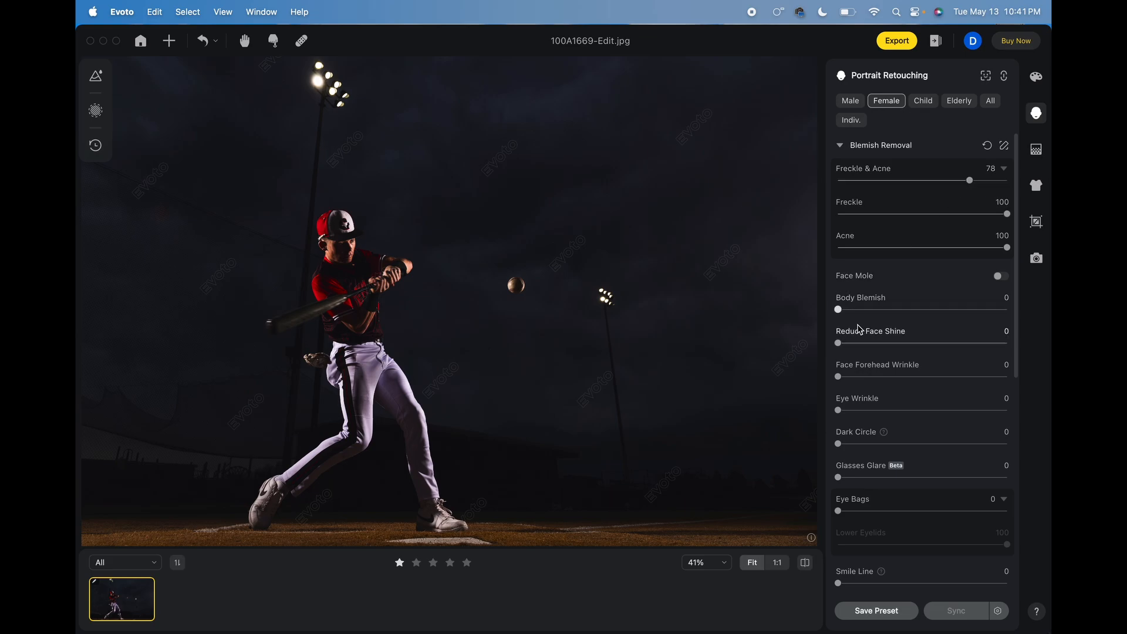
pyautogui.click(982, 309)
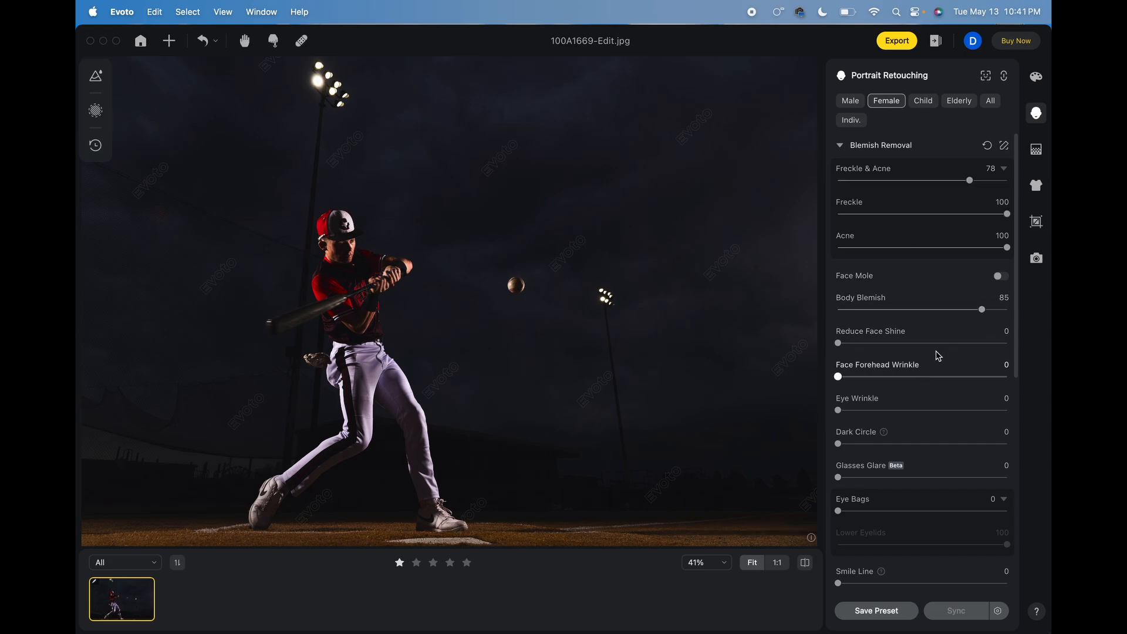
pyautogui.click(974, 343)
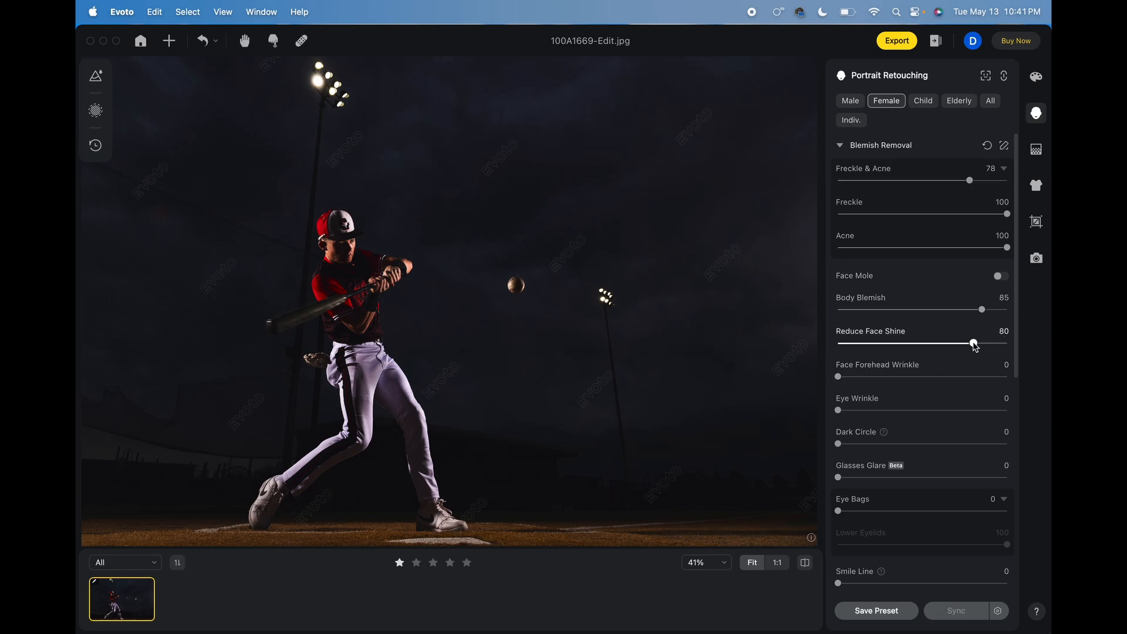
# Switch the portrait retouching to Male and set Freckle & Acne to 76, Body Blemish to 81 and Reduce Face Shine to 91.
pyautogui.click(850, 101)
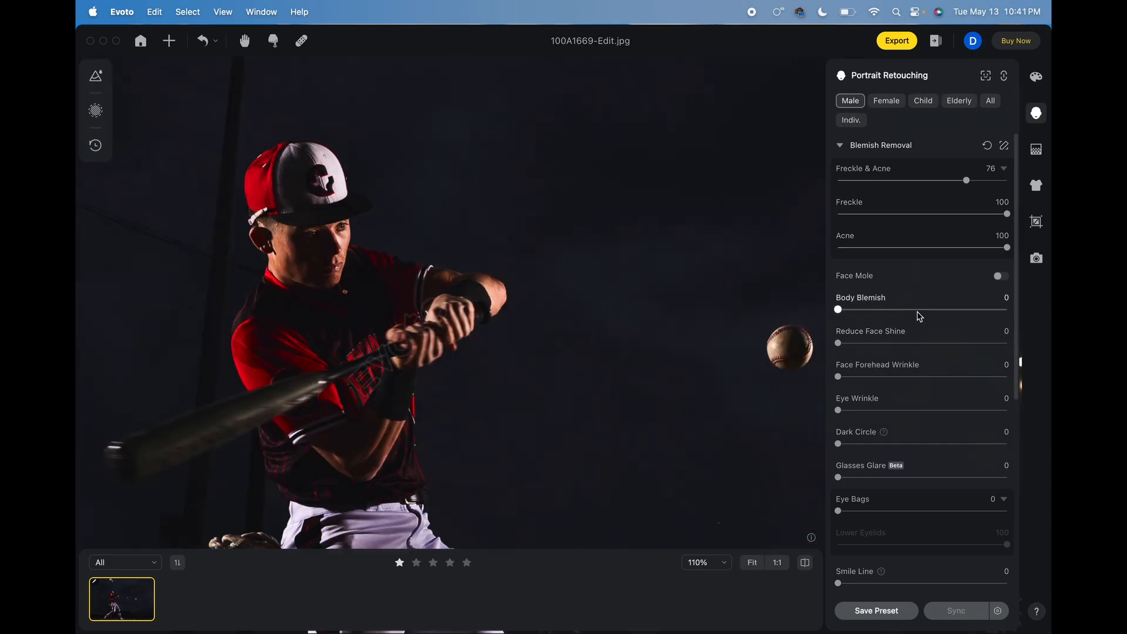
pyautogui.click(975, 310)
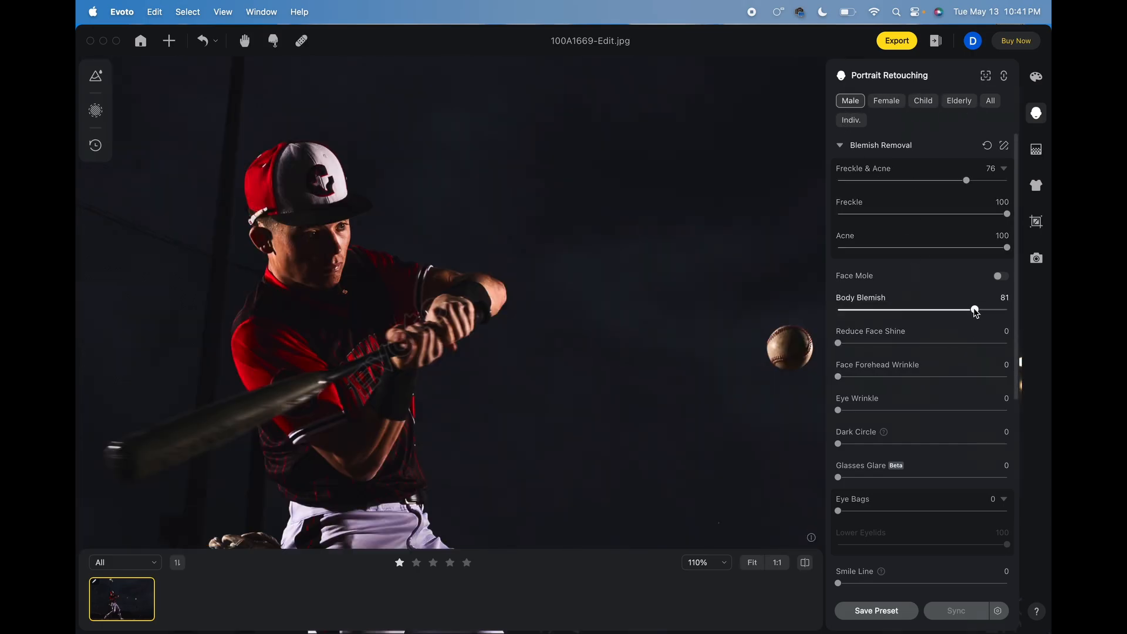
pyautogui.click(992, 344)
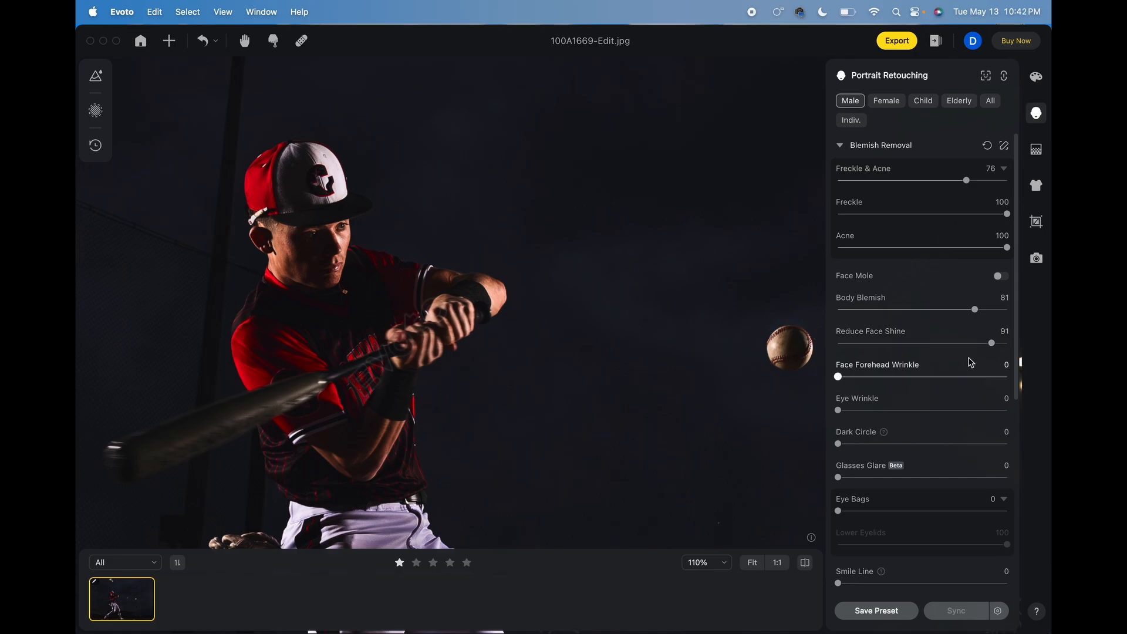
pyautogui.scroll(-3, 967, 358)
pyautogui.scroll(-9, 969, 349)
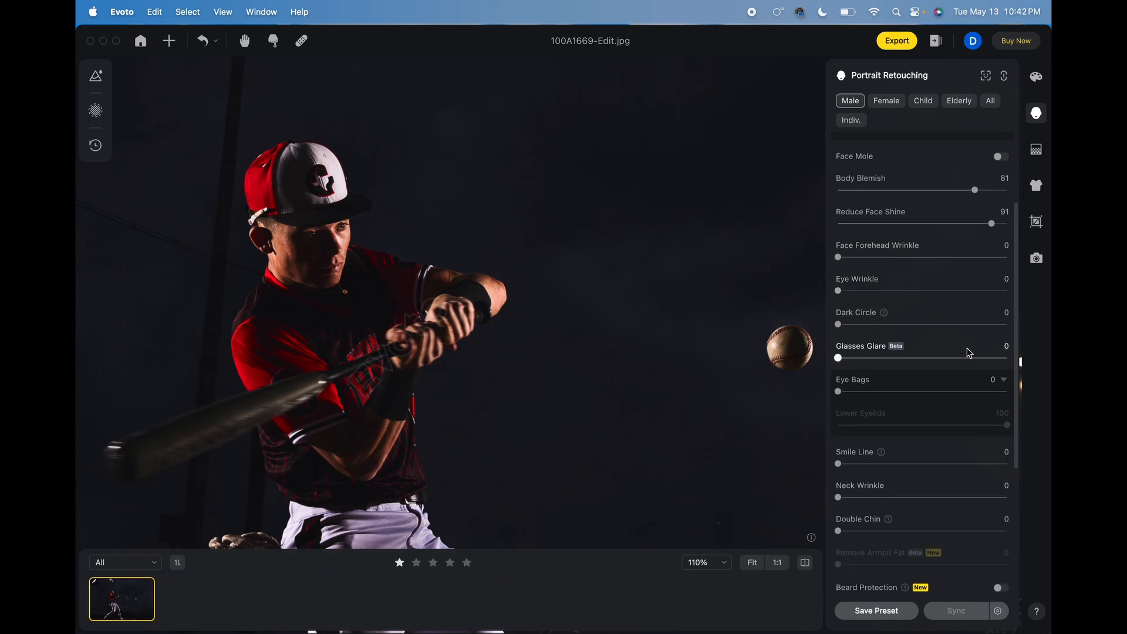
# In Skin Retouching for Male, set Smooth Face Skin (Dodge & Burn) to 76, Face Skin Smoothing to 76 and Body Skin Smoothing to 47.
pyautogui.scroll(-3, 962, 370)
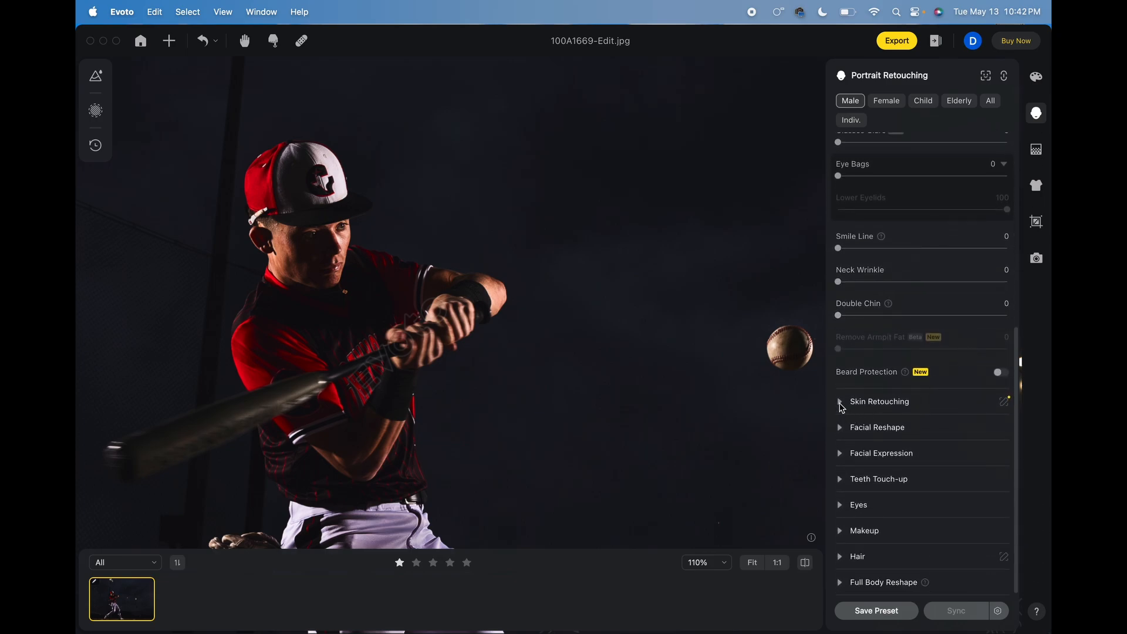
pyautogui.click(840, 401)
pyautogui.scroll(-8, 845, 353)
pyautogui.click(882, 244)
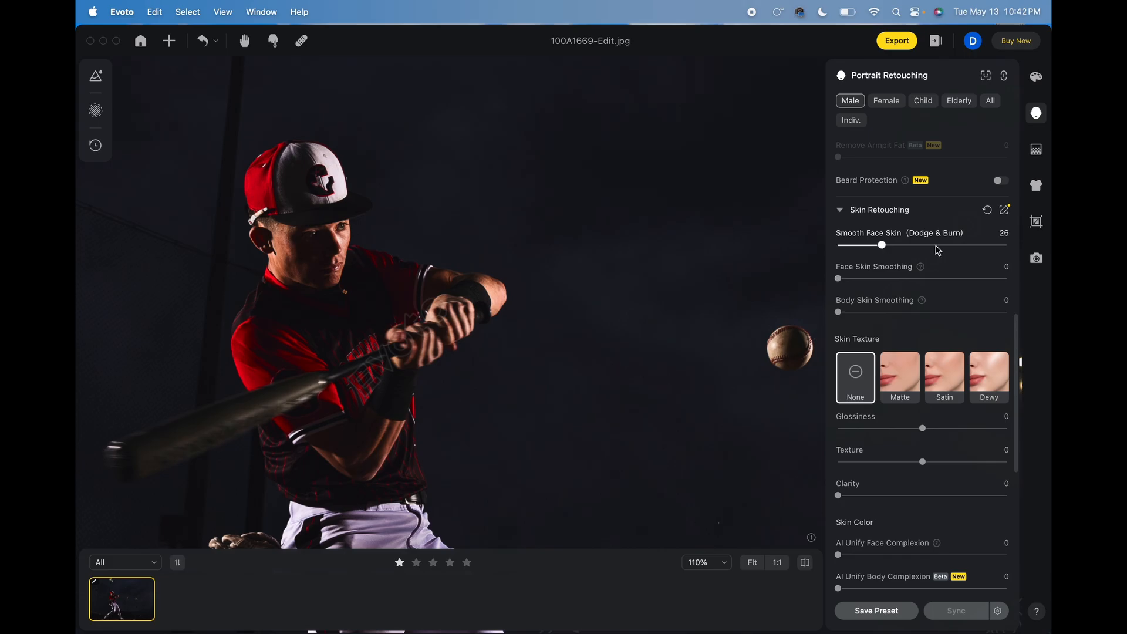
pyautogui.moveTo(937, 250); pyautogui.dragTo(968, 249)
pyautogui.scroll(10, 946, 292)
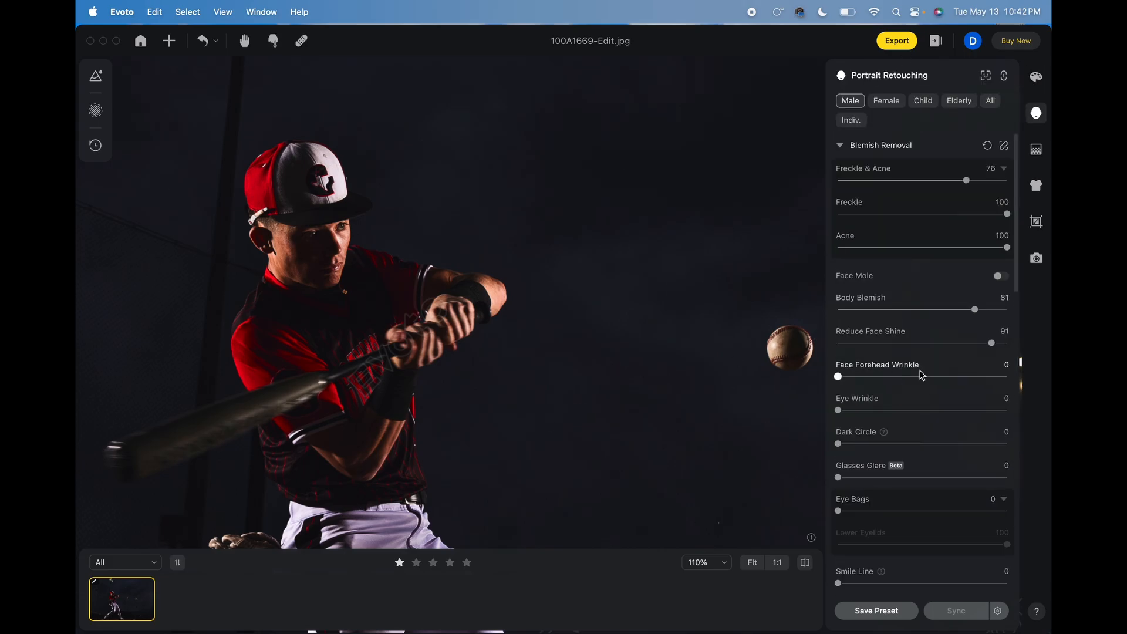
pyautogui.scroll(-10, 922, 372)
pyautogui.scroll(3, 968, 360)
pyautogui.moveTo(907, 355); pyautogui.dragTo(837, 356)
pyautogui.scroll(3, 883, 320)
pyautogui.moveTo(838, 274); pyautogui.dragTo(918, 274)
pyautogui.scroll(2, 919, 276)
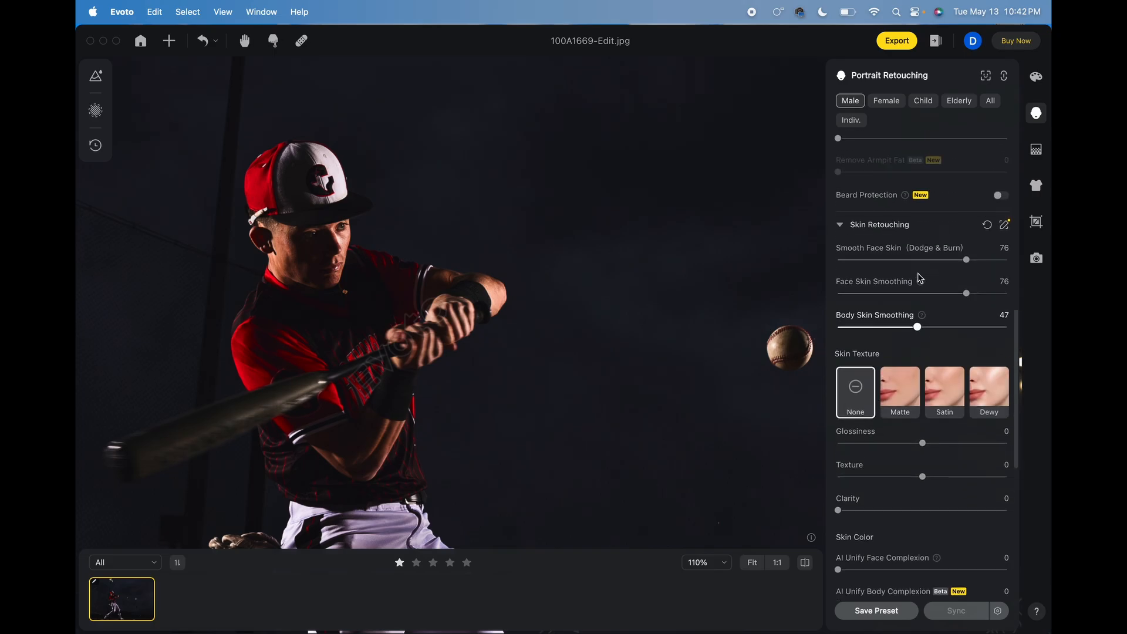
# Set the skin texture Clarity to 16 and the Skin Radiance to 21.
pyautogui.scroll(-4, 918, 277)
pyautogui.moveTo(839, 386); pyautogui.dragTo(865, 387)
pyautogui.scroll(-5, 494, 302)
pyautogui.scroll(5, 460, 248)
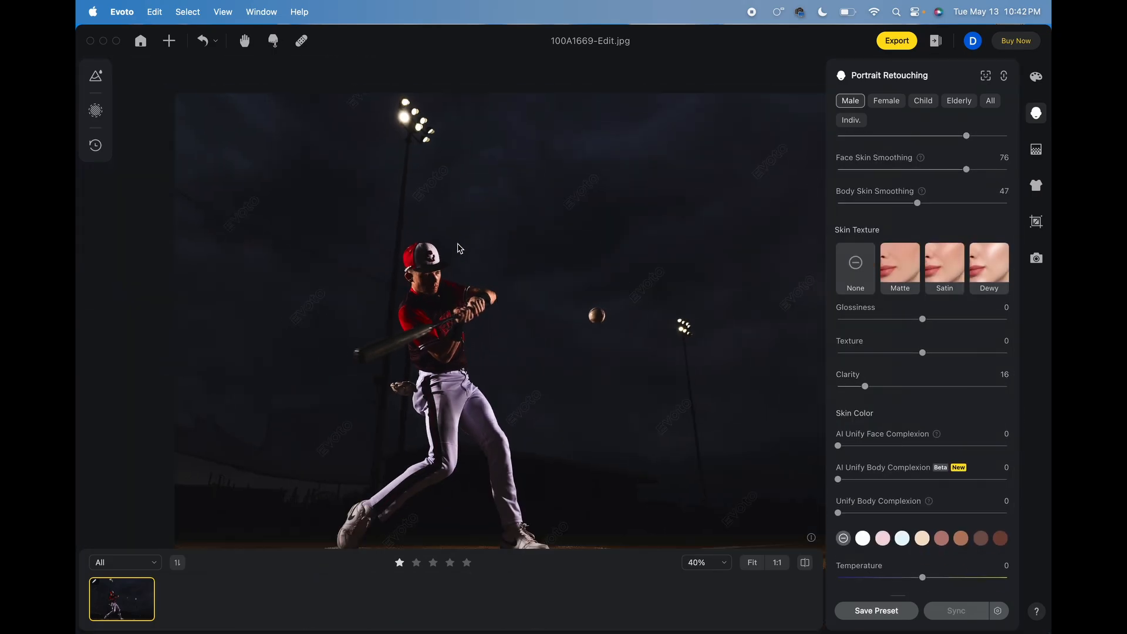
pyautogui.scroll(-4, 859, 366)
pyautogui.click(873, 365)
# Raise the Brightness of the player's eyes in the Eyes retouching settings.
pyautogui.click(892, 505)
pyautogui.scroll(-2, 888, 474)
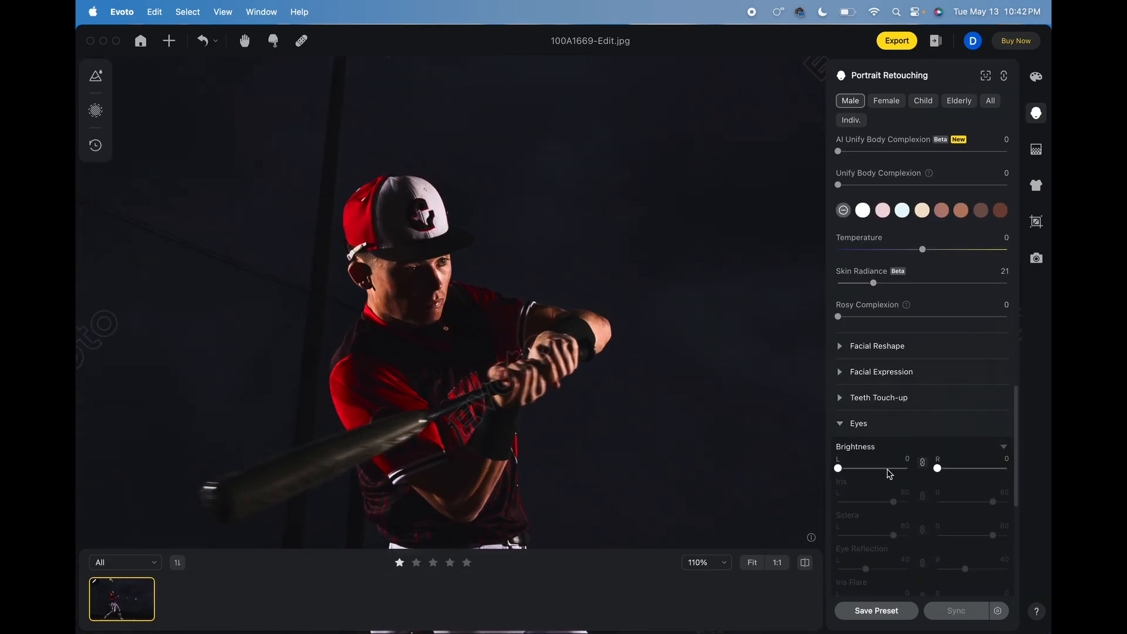
pyautogui.click(889, 468)
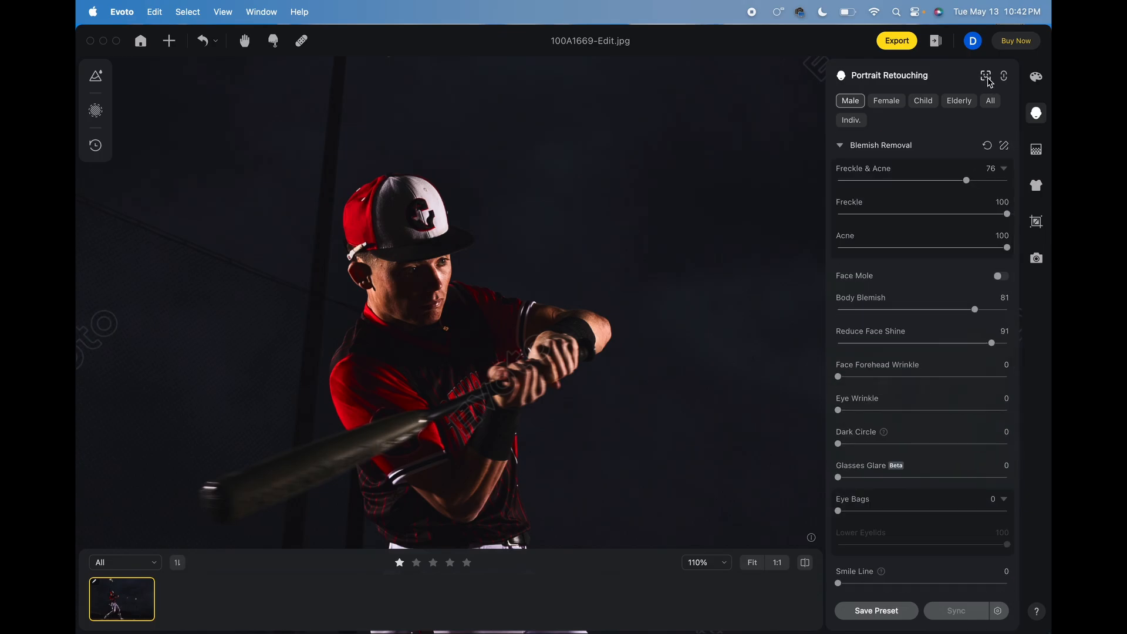
# Manually locate the player's face by framing it as Male, and return to the retouching view.
pyautogui.click(985, 75)
pyautogui.click(178, 41)
pyautogui.moveTo(563, 303); pyautogui.dragTo(496, 290)
pyautogui.moveTo(484, 274); pyautogui.dragTo(471, 256)
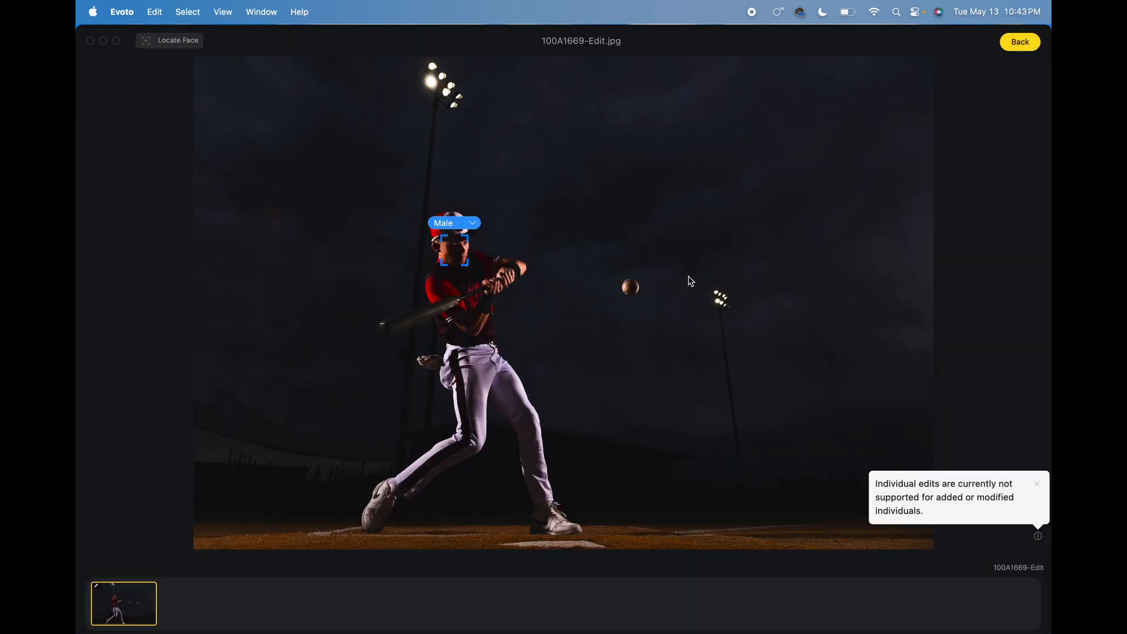
pyautogui.click(1021, 42)
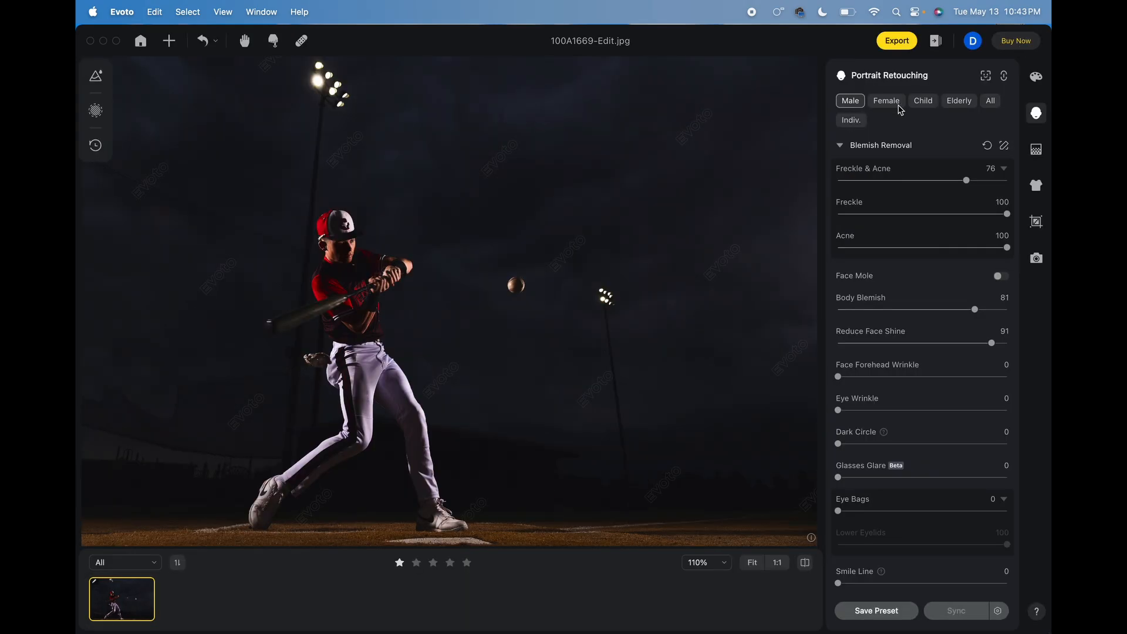
# Examine the retouching on the player's face up close and in the whole photo.
pyautogui.scroll(3, 337, 276)
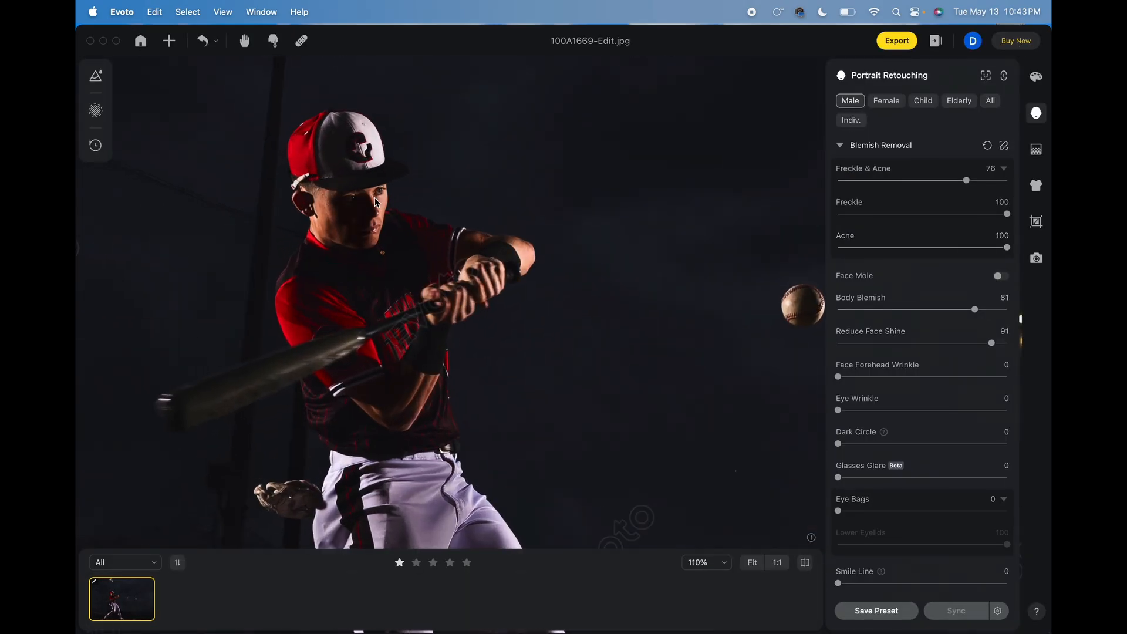
pyautogui.scroll(2, 386, 214)
pyautogui.scroll(1, 387, 215)
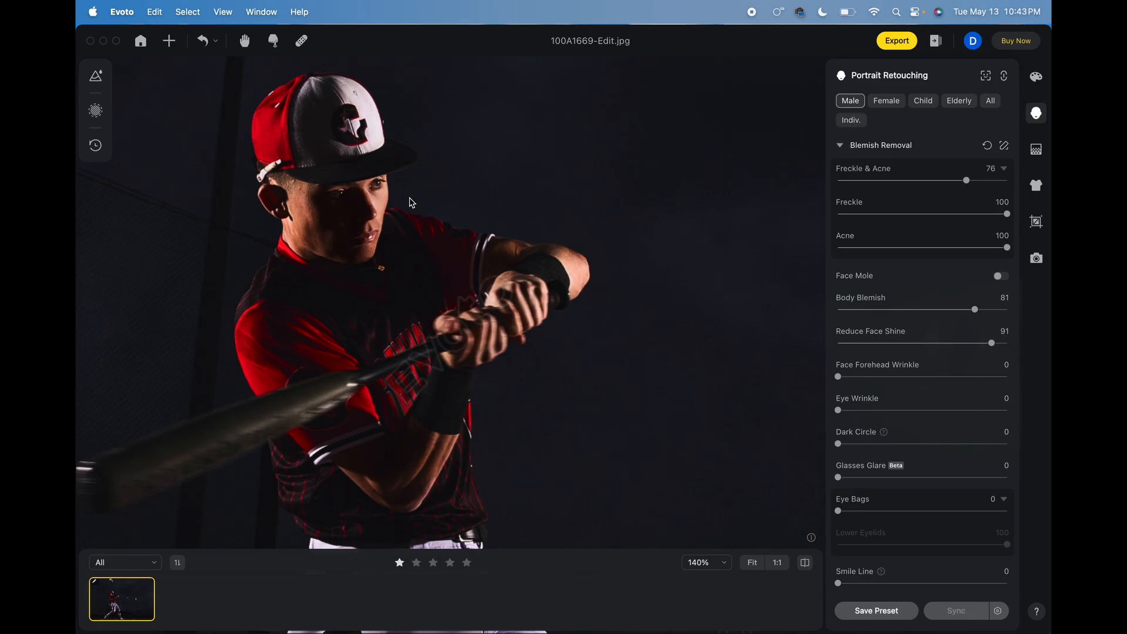
pyautogui.scroll(-5, 410, 202)
pyautogui.scroll(-5, 409, 203)
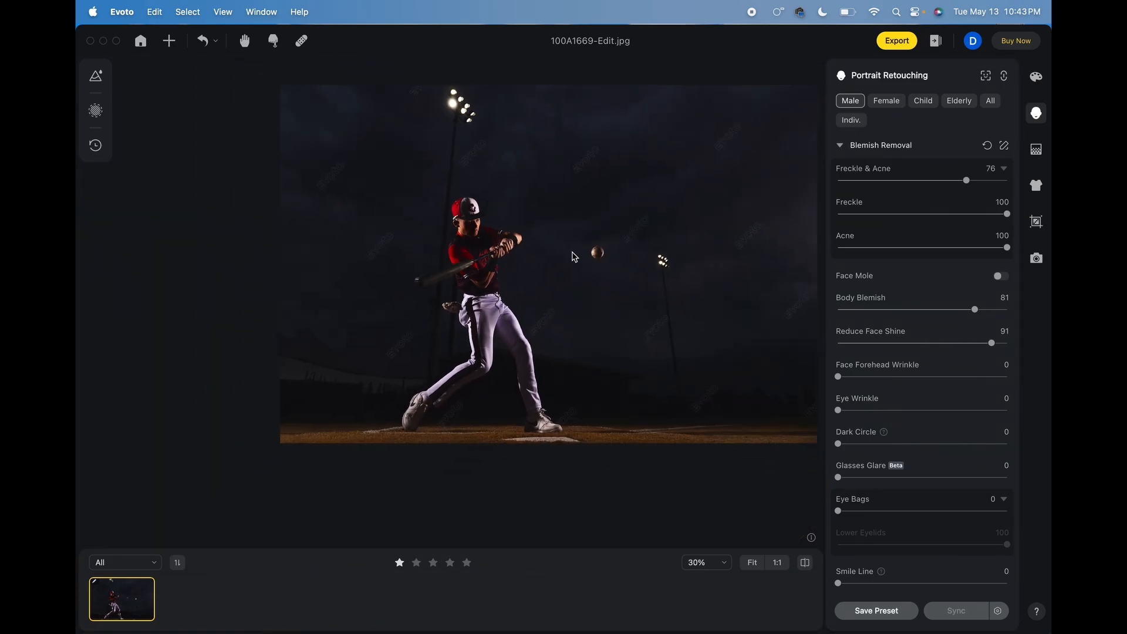
pyautogui.scroll(-1, 584, 306)
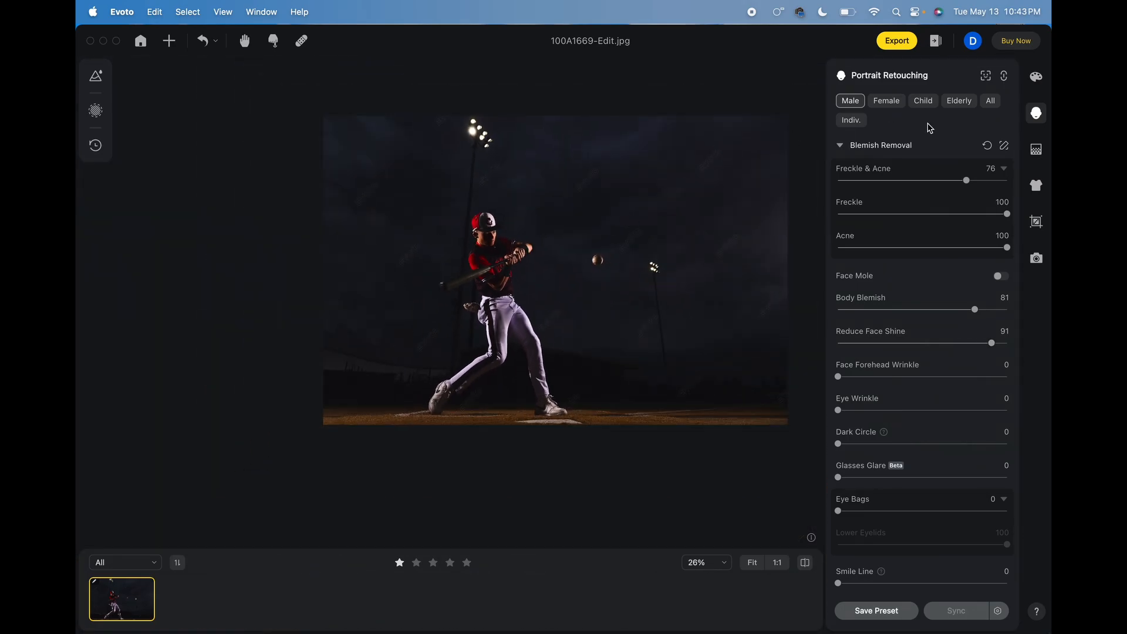
# Open the export settings for the photo and designate the client's folder as the export location.
pyautogui.click(894, 42)
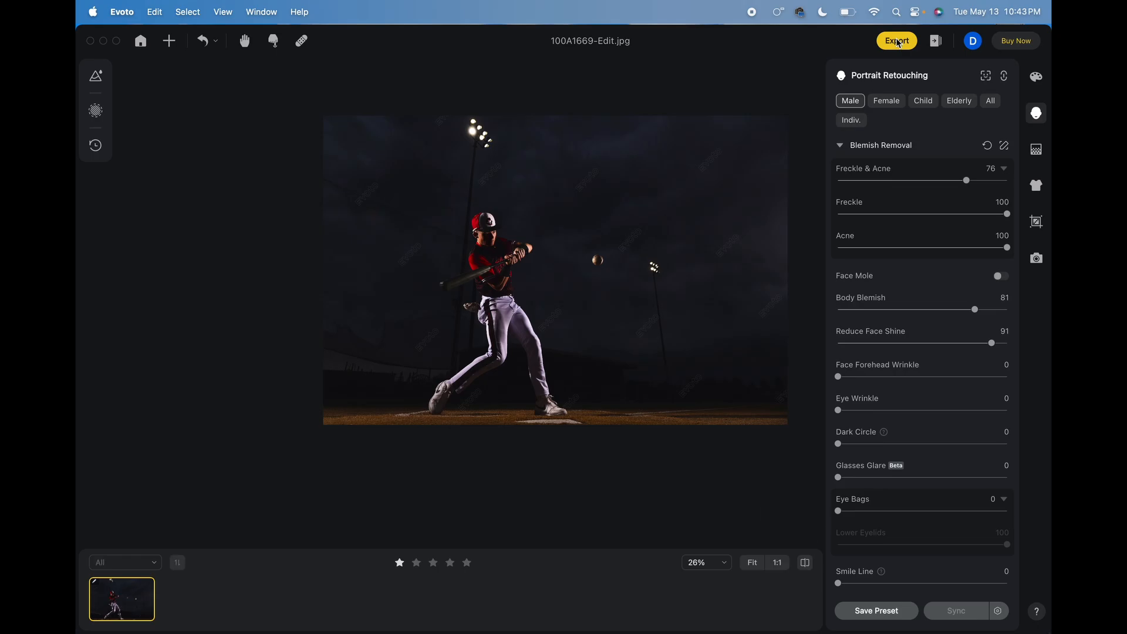
pyautogui.click(725, 256)
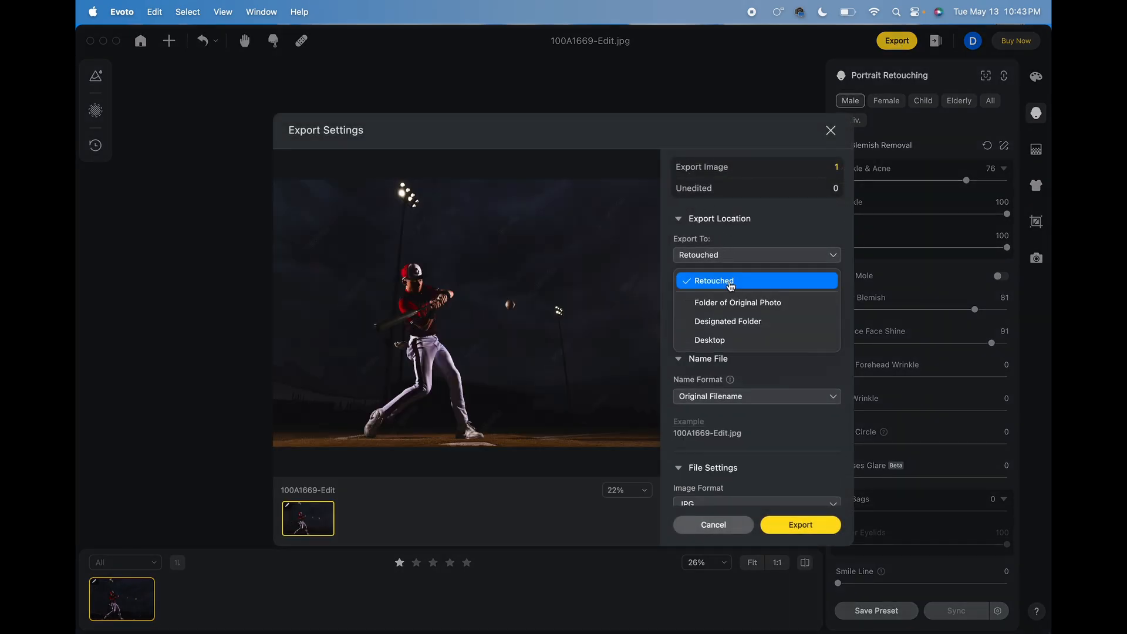
pyautogui.click(734, 321)
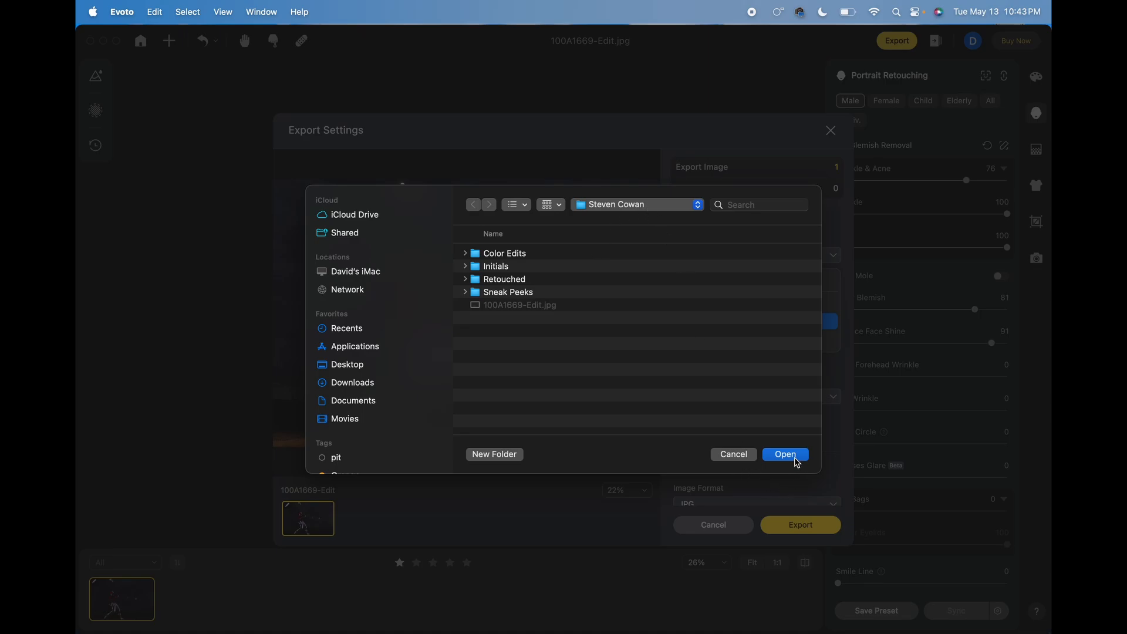
pyautogui.click(786, 455)
pyautogui.click(774, 257)
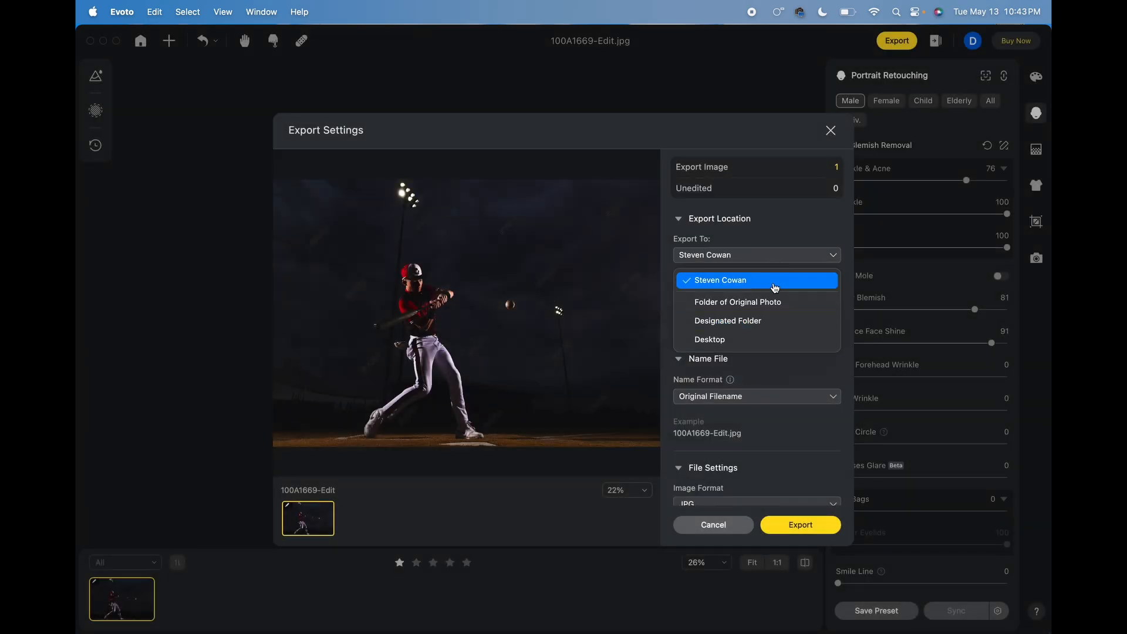
pyautogui.click(781, 221)
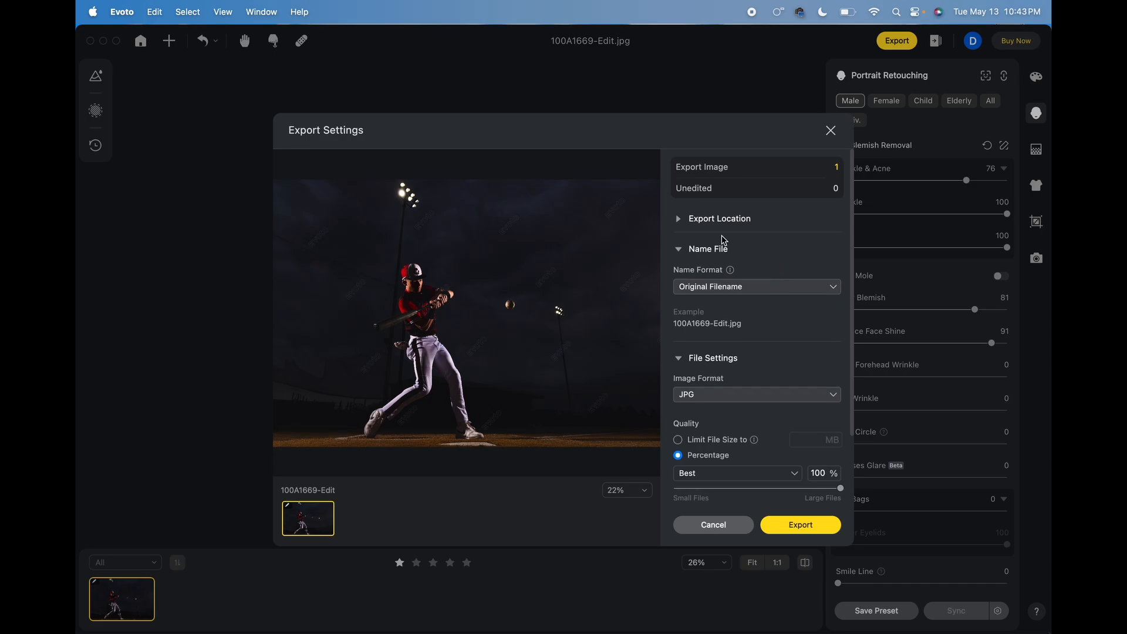
pyautogui.click(680, 221)
# Limit the JPG's file size to 4.00 MB and export the photo.
pyautogui.scroll(-3, 757, 374)
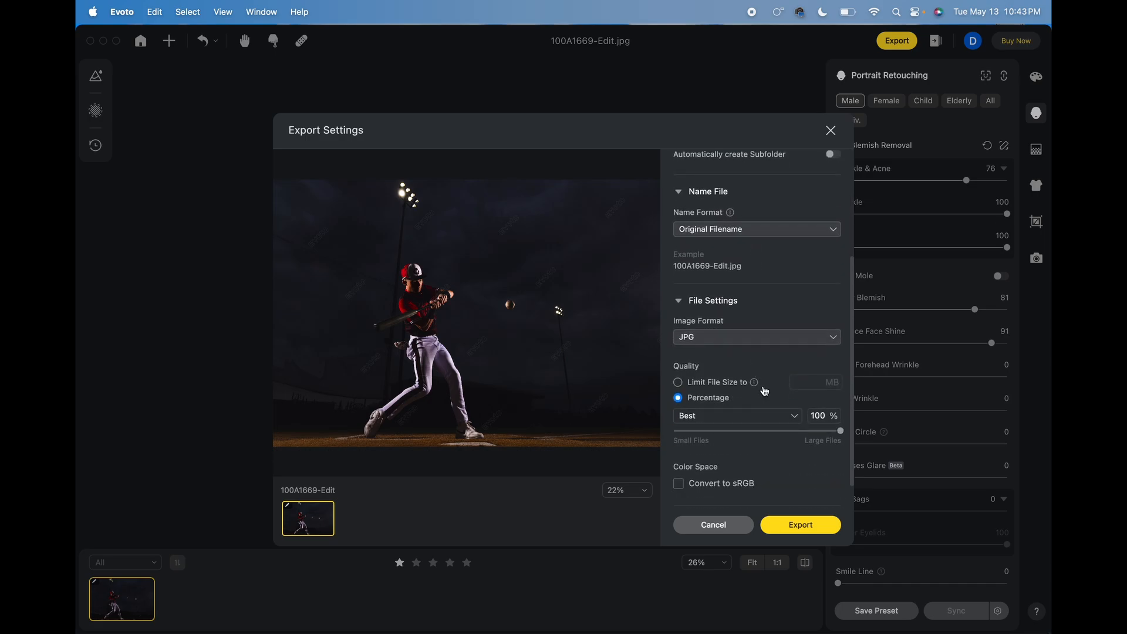
pyautogui.click(679, 386)
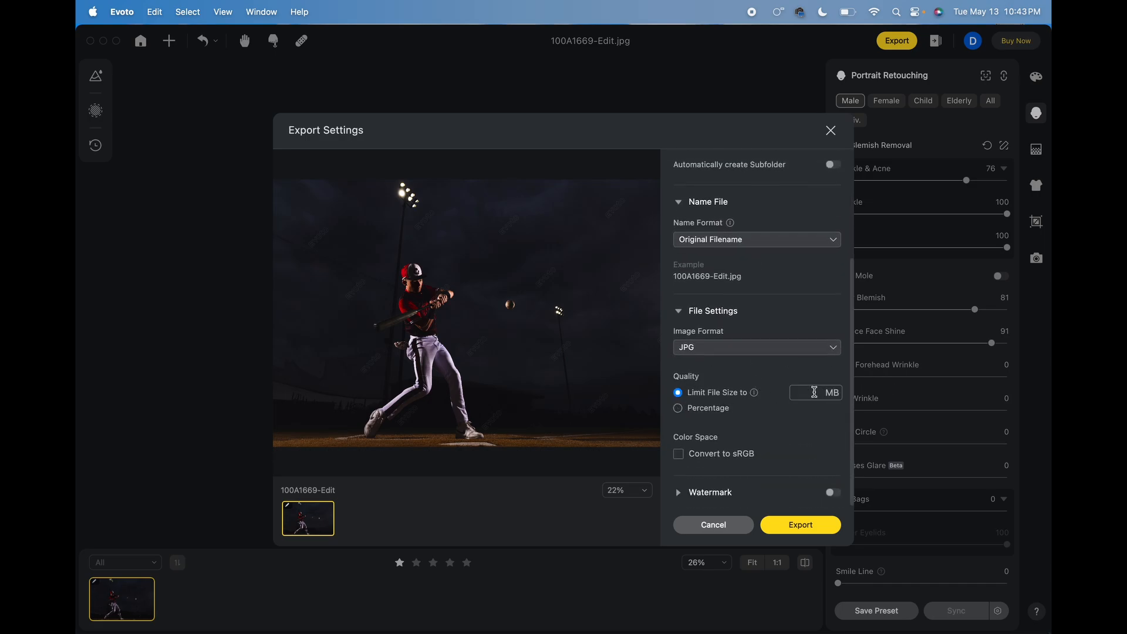
pyautogui.click(814, 392)
pyautogui.click(803, 363)
pyautogui.scroll(3, 786, 297)
pyautogui.scroll(-3, 787, 317)
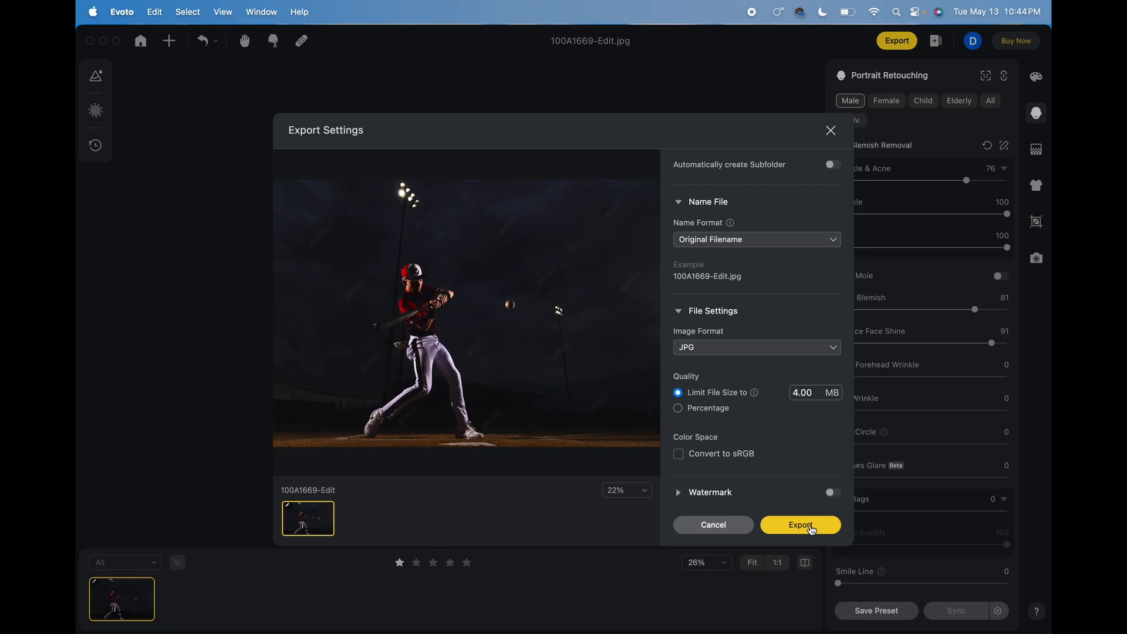
pyautogui.click(812, 530)
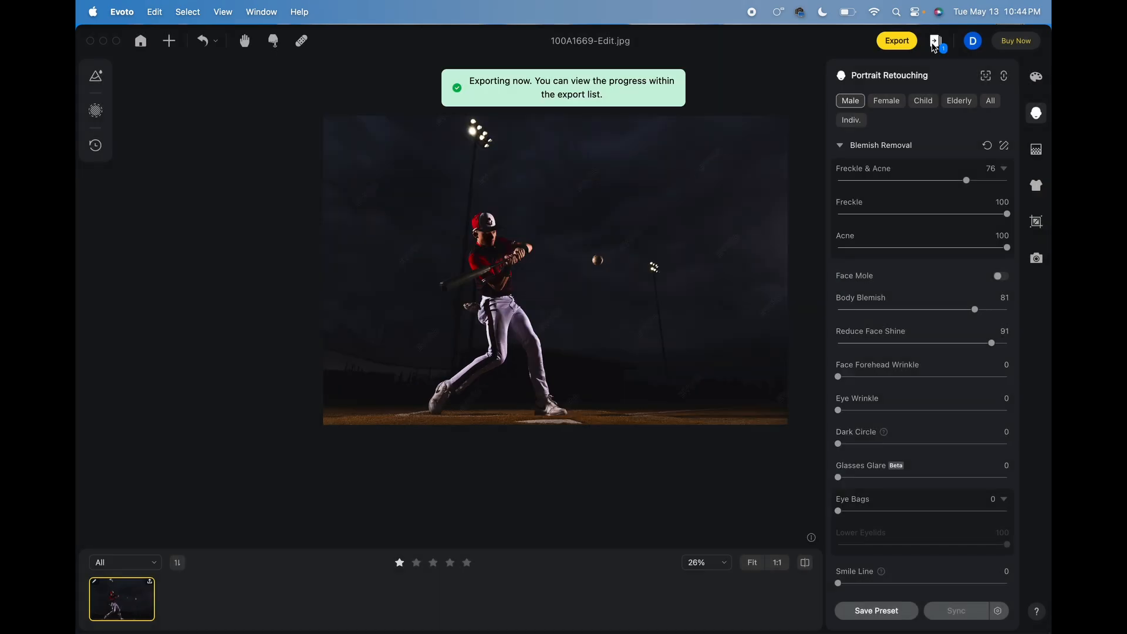
# Check the export list, minimize Evoto and view the exported 100A1669-Edit_(2).jpg in a Finder preview.
pyautogui.click(936, 42)
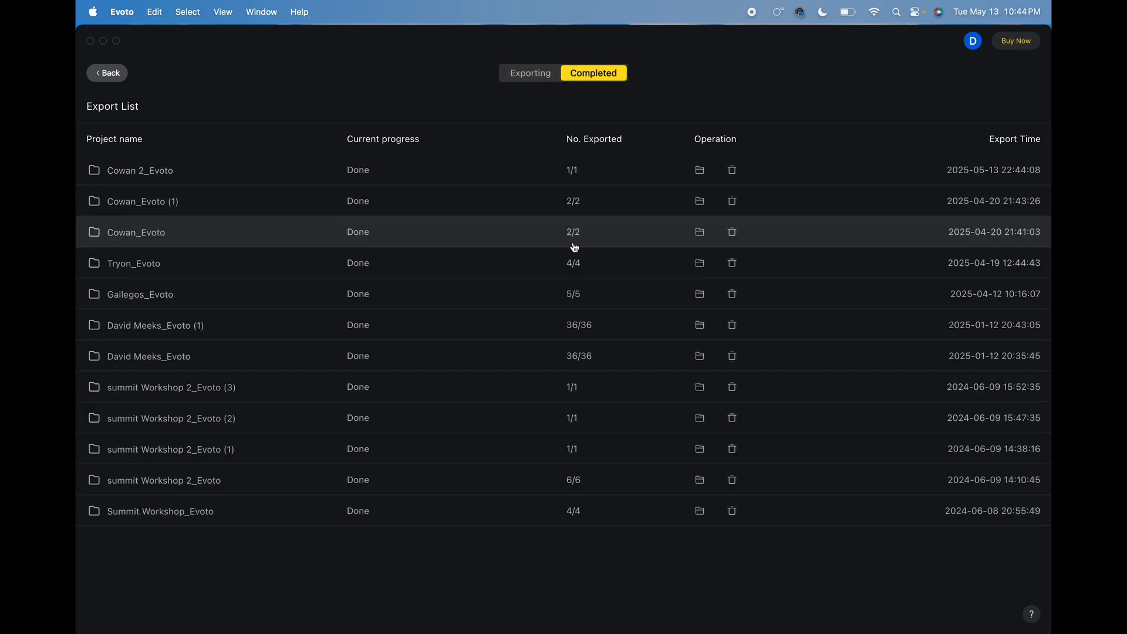
pyautogui.click(103, 41)
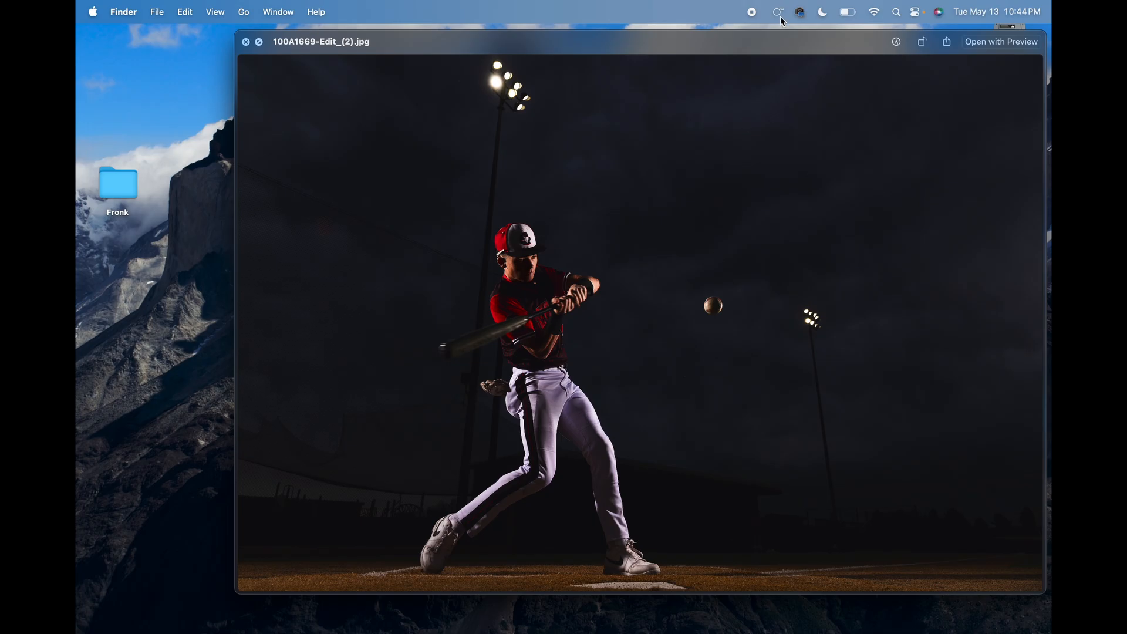
pyautogui.moveTo(800, 51); pyautogui.dragTo(711, 49)
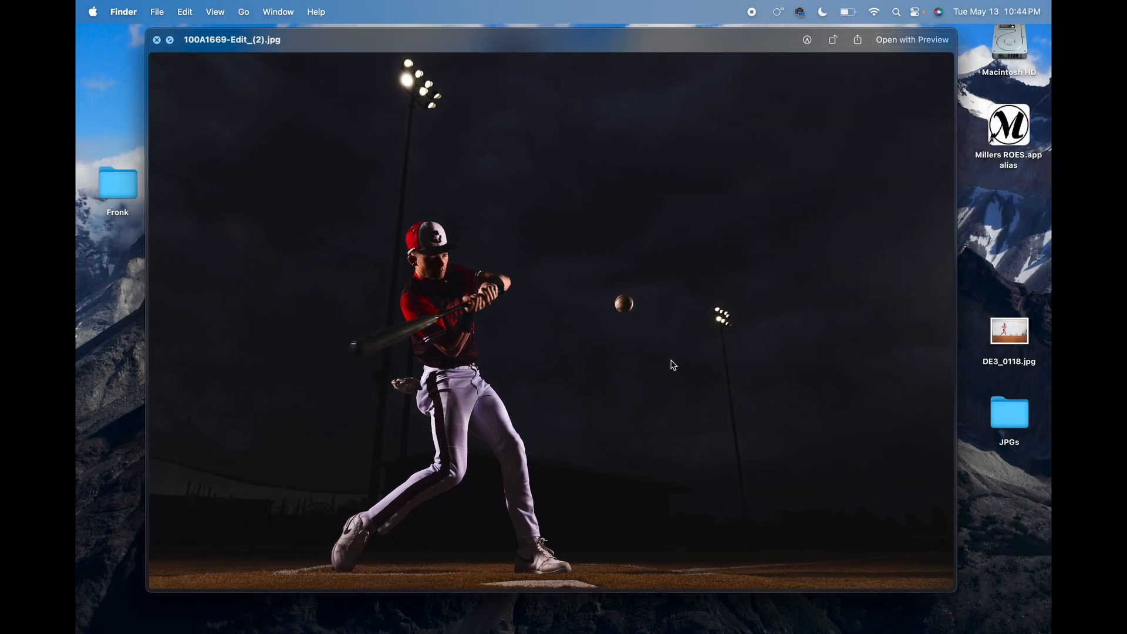